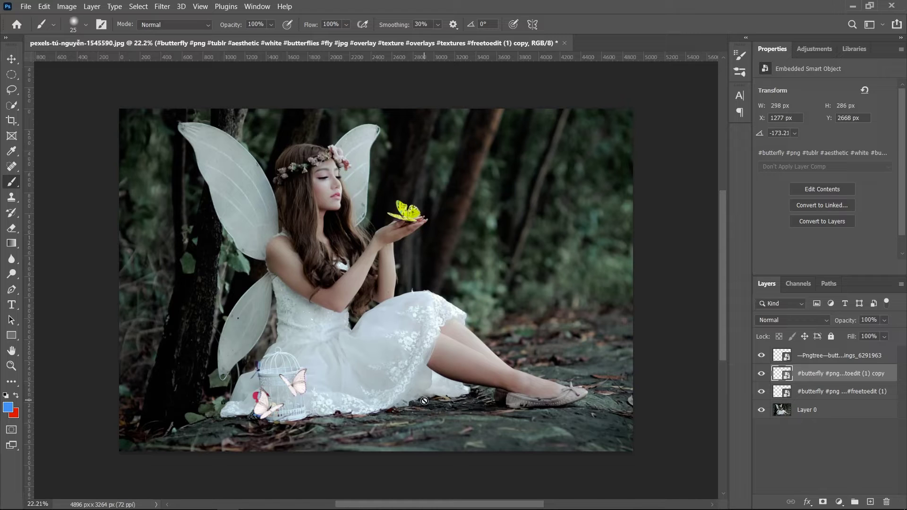
- Select Layer 0, the original fairy photo, and zoom in on the fairy's wings
scroll(414, 260, down, 1)
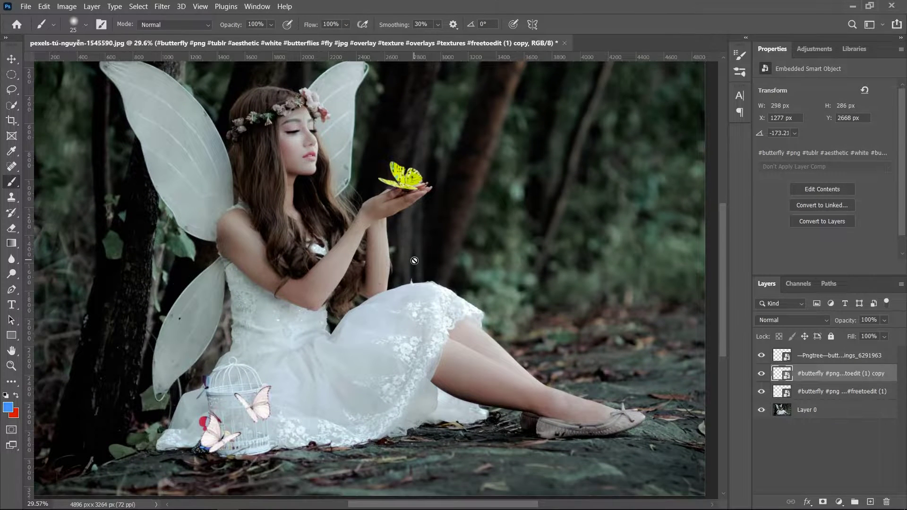
click(862, 415)
scroll(75, 75, up, 3)
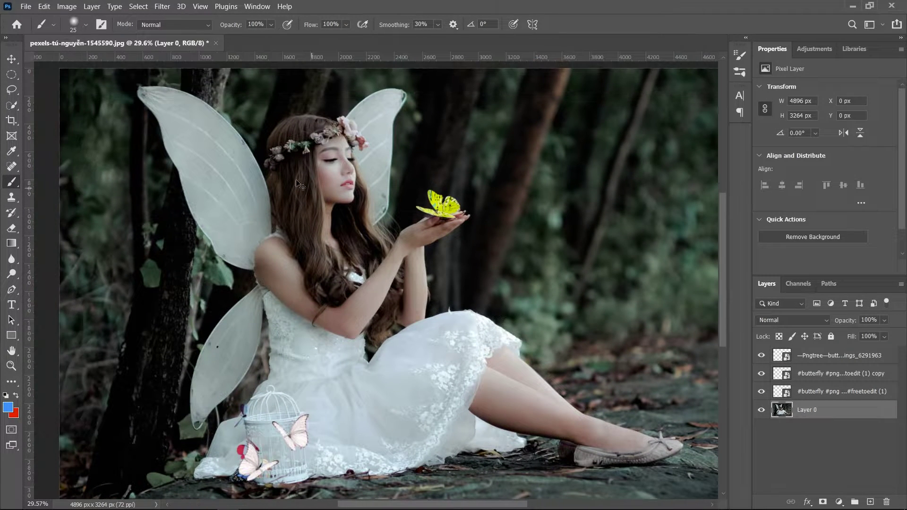
scroll(299, 140, down, 2)
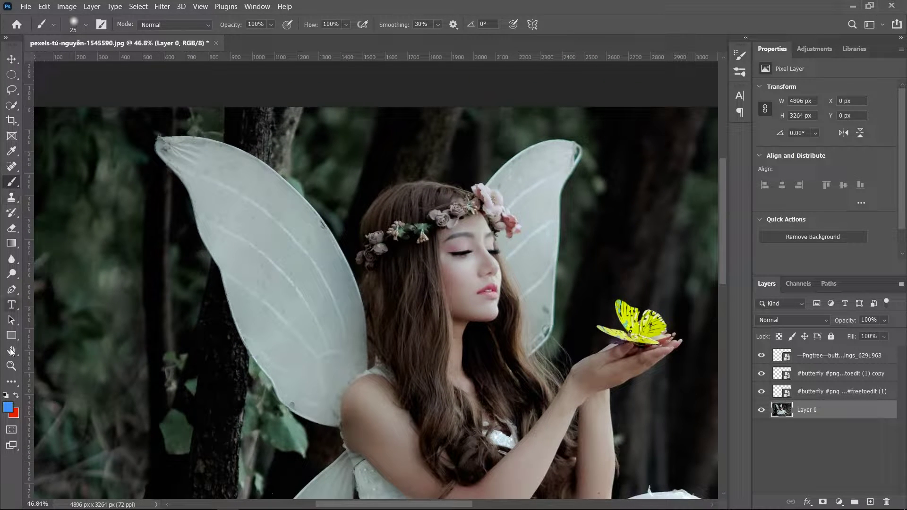
- Select both fairy wings with Quick Selection, subtracting the pink flowers
click(12, 105)
drag(198, 189, 293, 264)
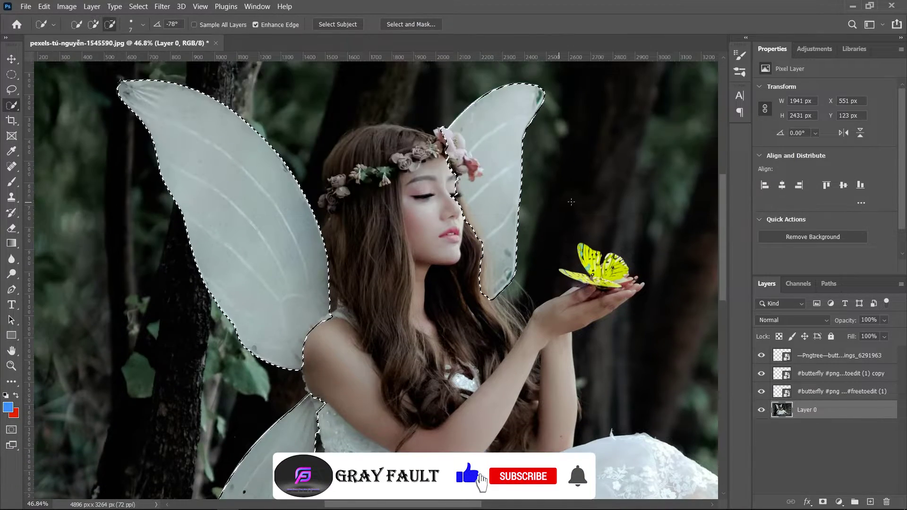
scroll(294, 146, up, 8)
mouse_move(293, 146)
mouse_down()
mouse_move(260, 348)
mouse_move(328, 369)
mouse_move(354, 208)
mouse_move(410, 392)
mouse_up()
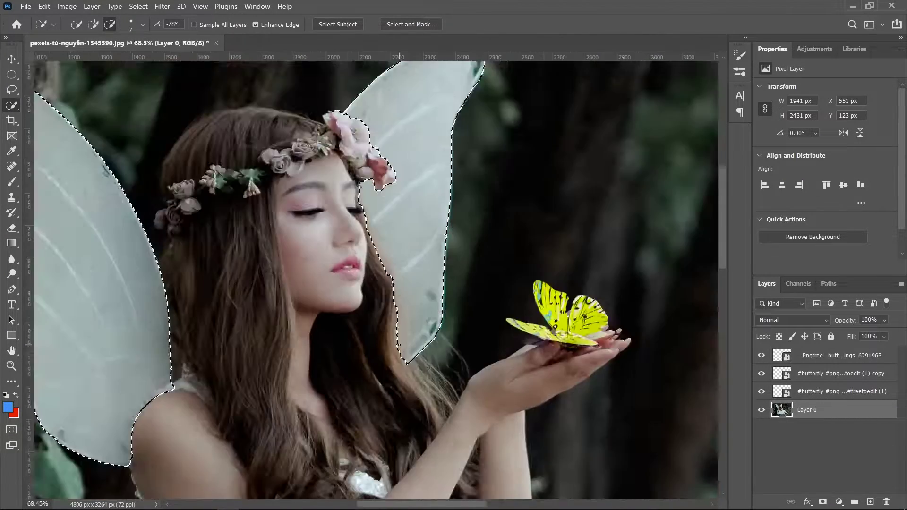
scroll(411, 392, down, 5)
scroll(356, 326, up, 5)
- Refine the wing selection: remove neck and dress, add the curled wing tip, exclude its gap
click(284, 346)
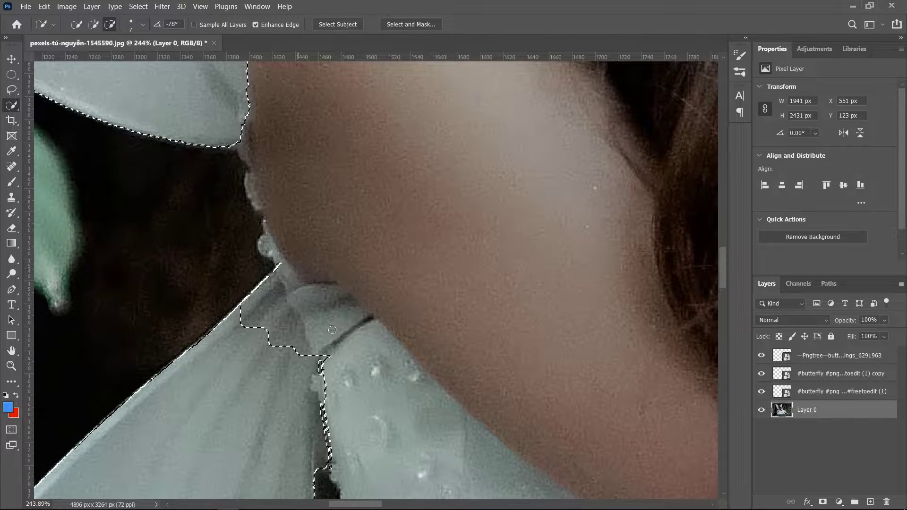
drag(284, 346, 326, 373)
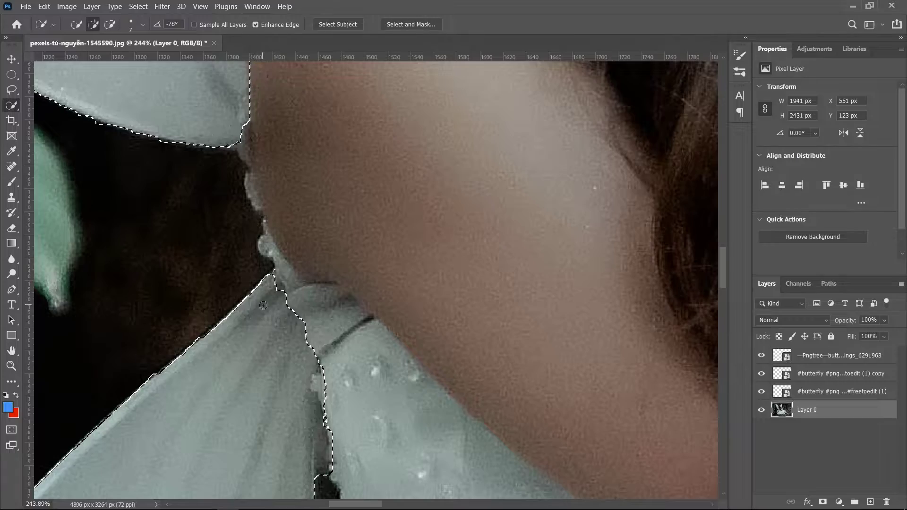
scroll(299, 333, down, 5)
scroll(223, 410, up, 5)
scroll(163, 421, up, 2)
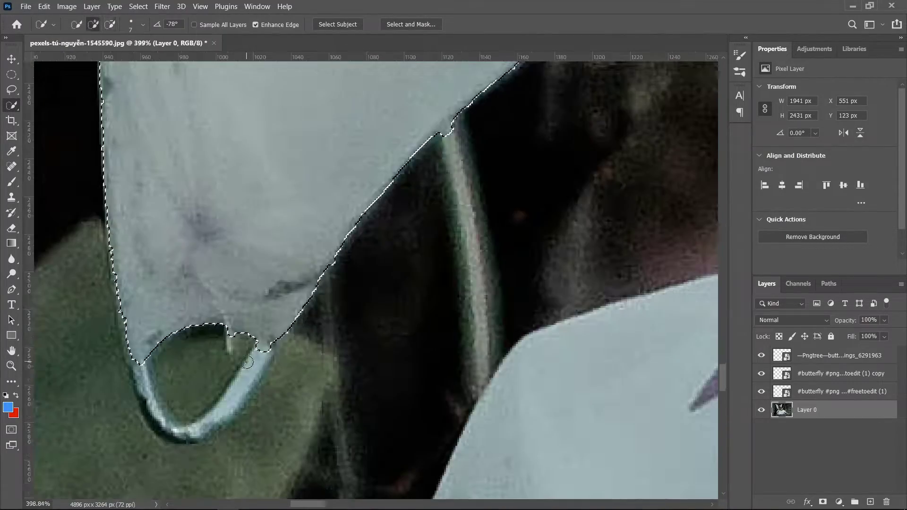
click(163, 421)
scroll(163, 422, down, 3)
drag(170, 388, 203, 349)
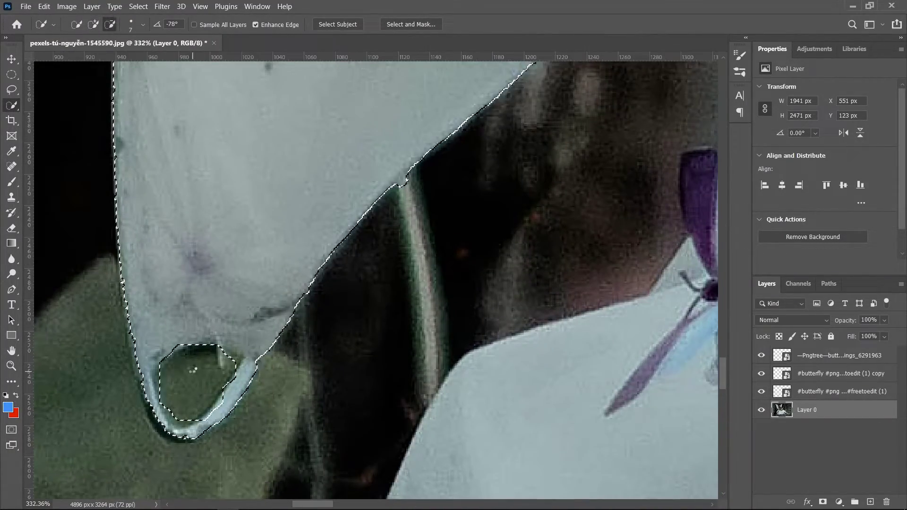
scroll(212, 378, down, 6)
- Copy the selected wings onto a new layer and name it 'w'
key(ctrl+j)
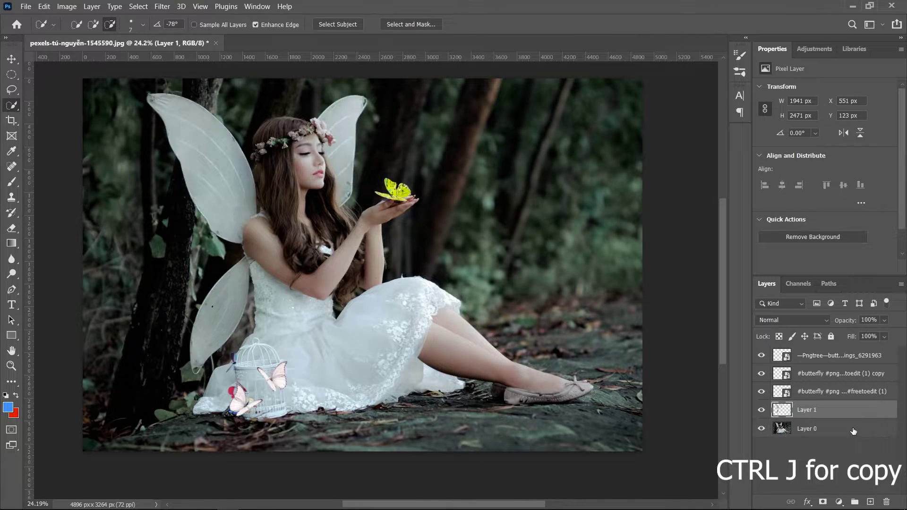
double_click(806, 411)
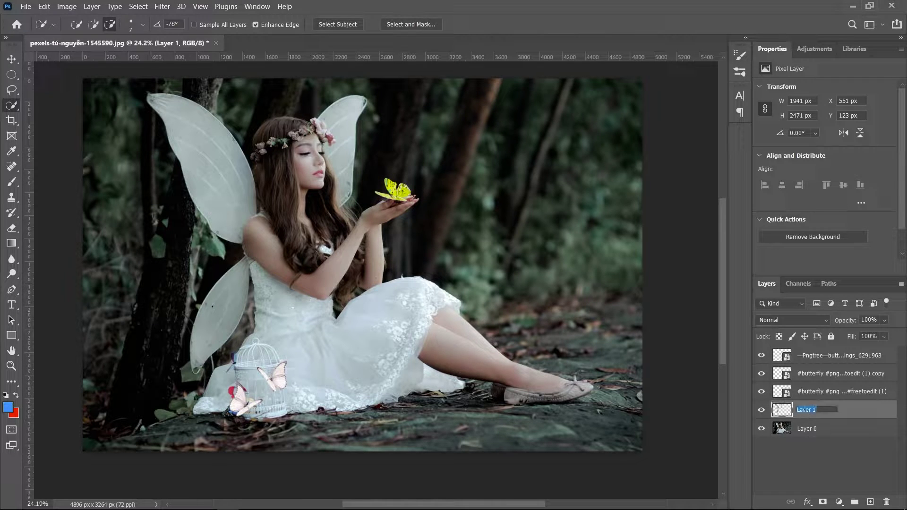
text(w)
click(838, 477)
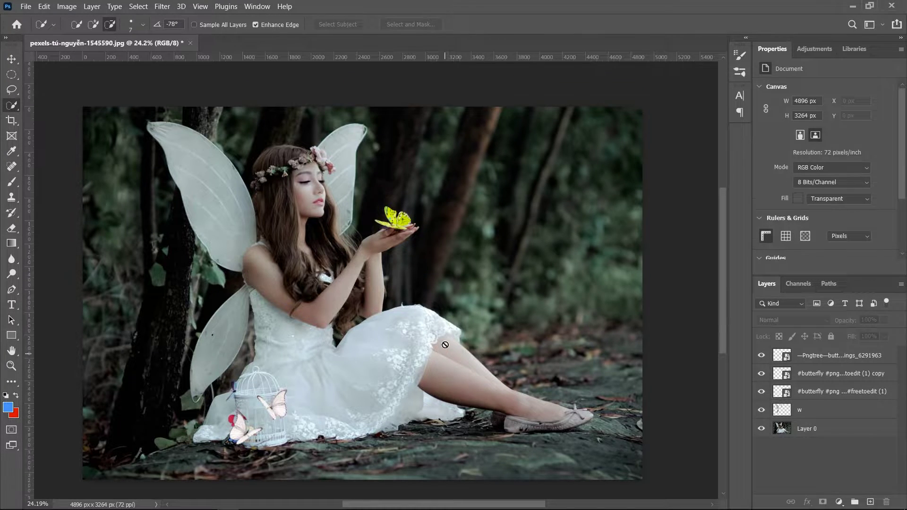
scroll(633, 425, up, 1)
- Add an Exposure adjustment layer above Layer 0 and lower exposure to -4.81
click(816, 427)
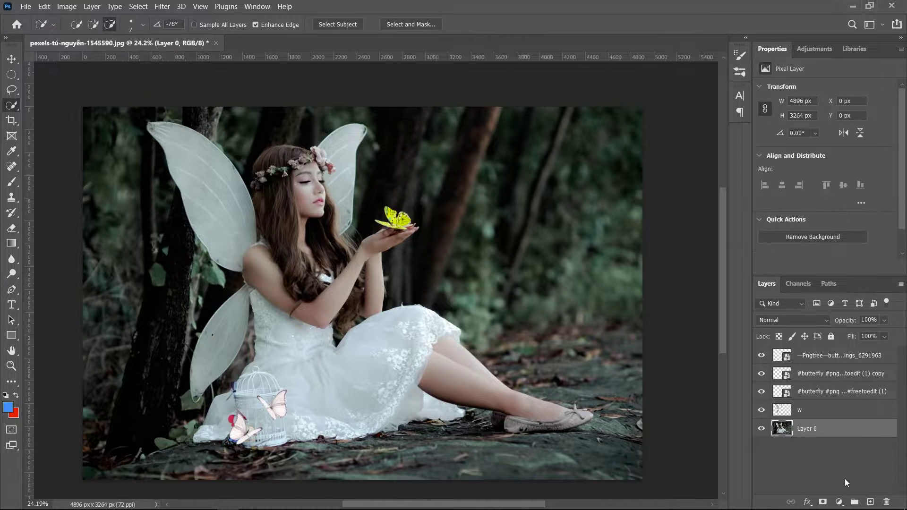
click(838, 502)
click(832, 357)
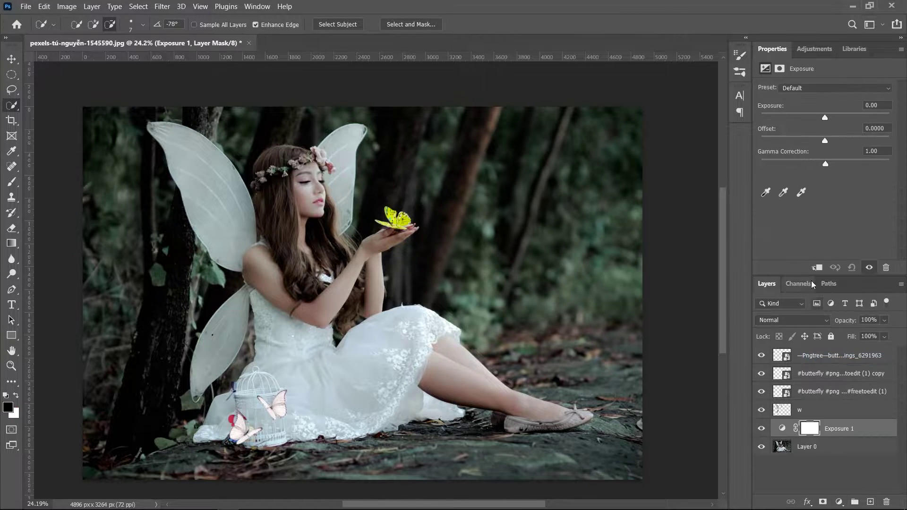
drag(825, 118, 796, 125)
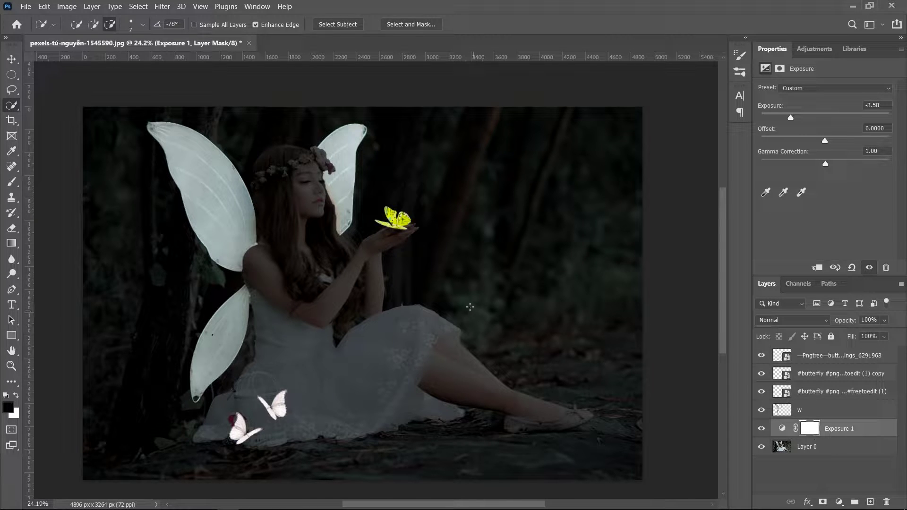
scroll(470, 307, up, 1)
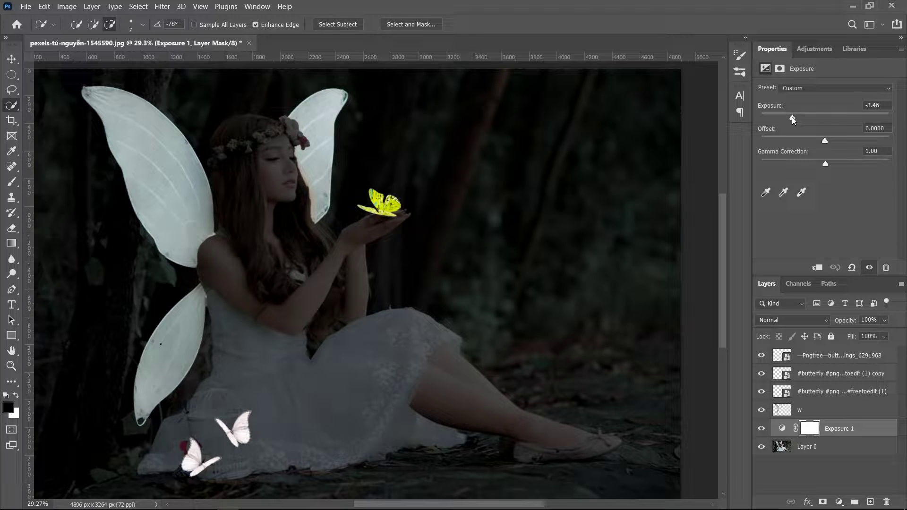
drag(795, 118, 784, 117)
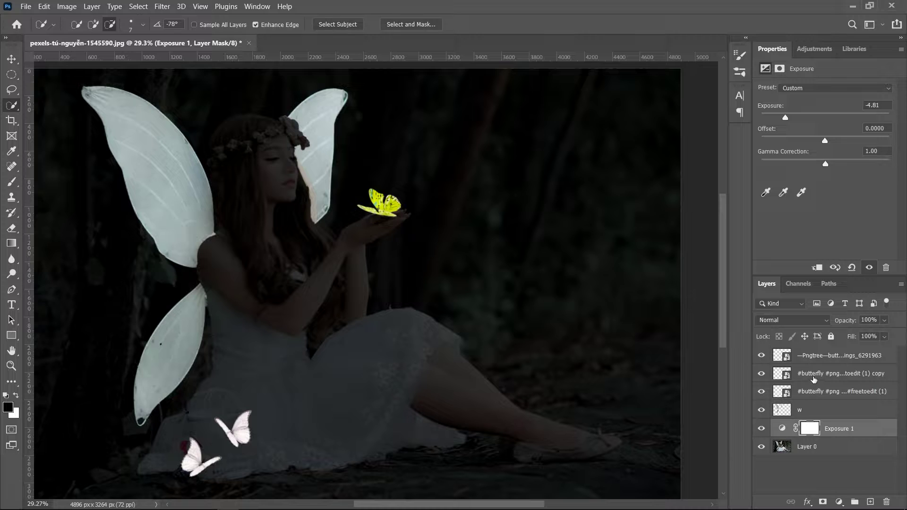
- Move the yellow Pngtree butterfly layer below the two white butterfly layers, checking visibility
click(825, 391)
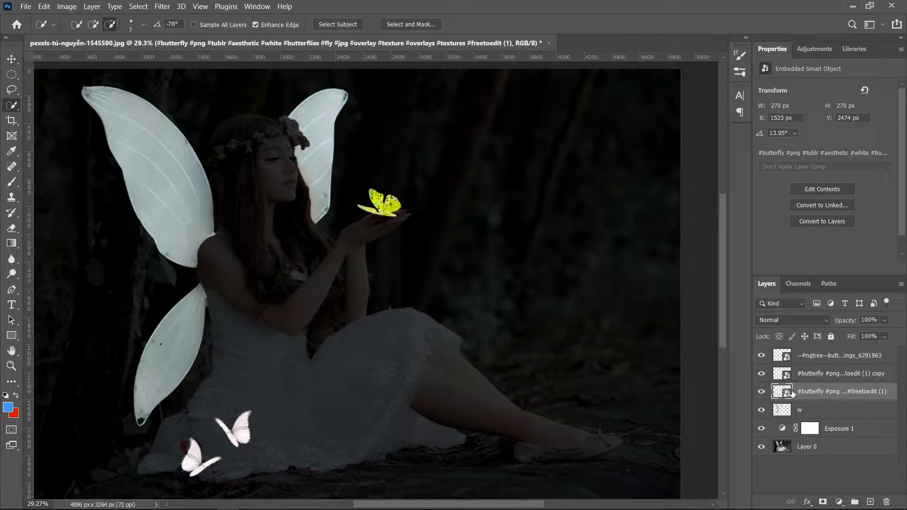
click(763, 392)
click(762, 374)
drag(835, 357, 834, 401)
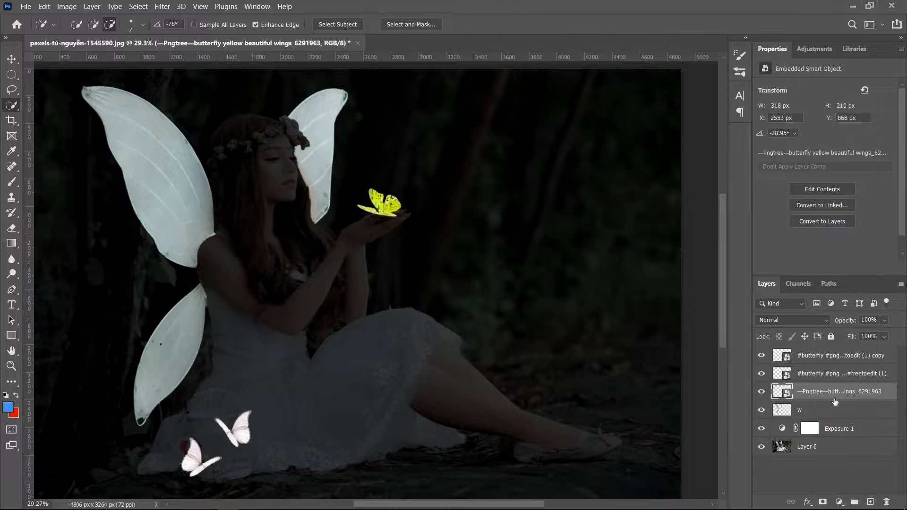
click(762, 391)
scroll(392, 214, up, 2)
scroll(392, 215, up, 2)
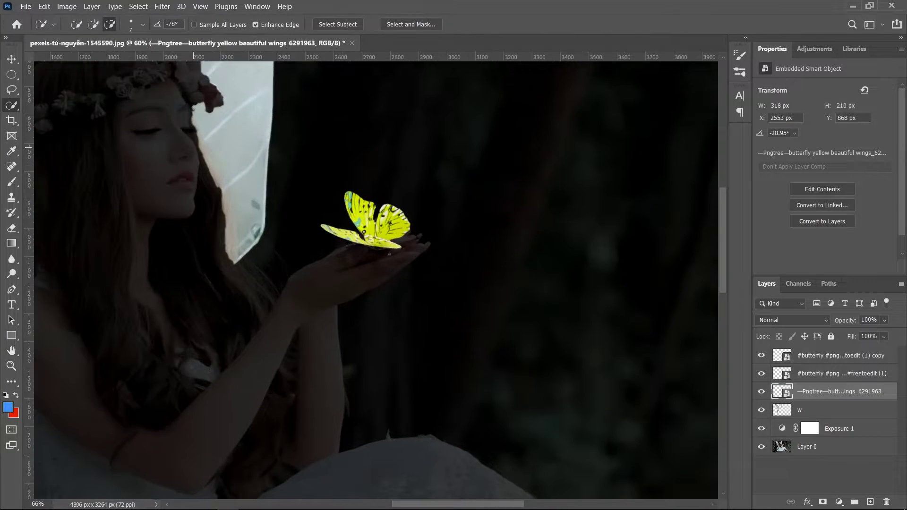
scroll(392, 215, up, 4)
scroll(389, 249, up, 2)
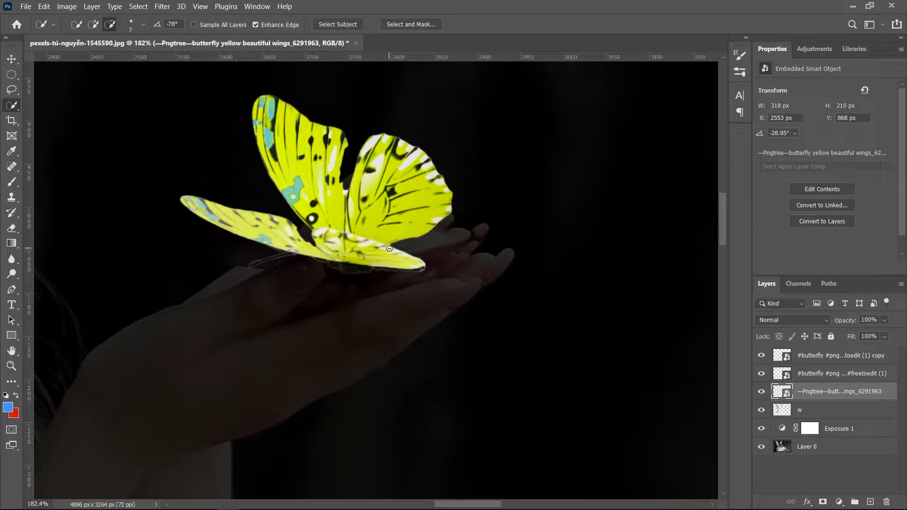
scroll(389, 248, down, 2)
scroll(389, 249, down, 5)
scroll(389, 248, down, 1)
scroll(584, 376, right, 2)
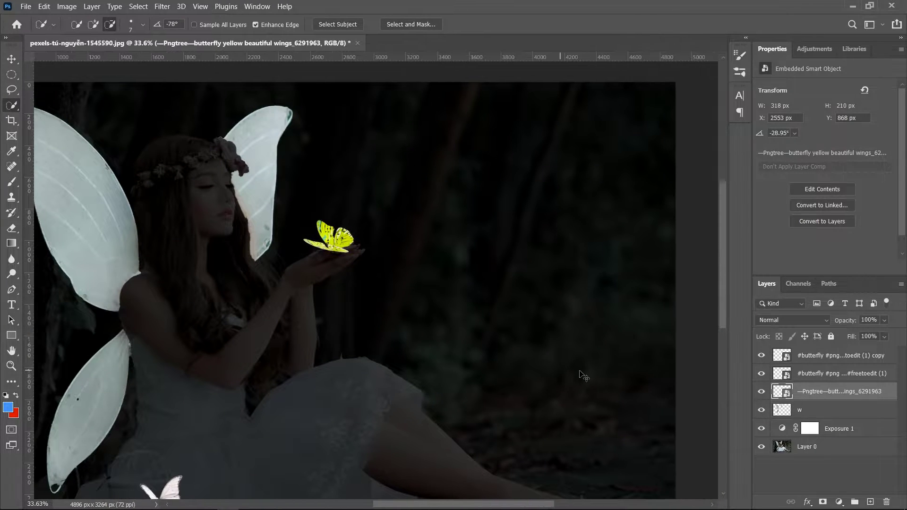
scroll(584, 376, right, 1)
- Give the yellow butterfly a yellow ffde00 Outer Glow with Range 100% and Size 65 px
double_click(891, 392)
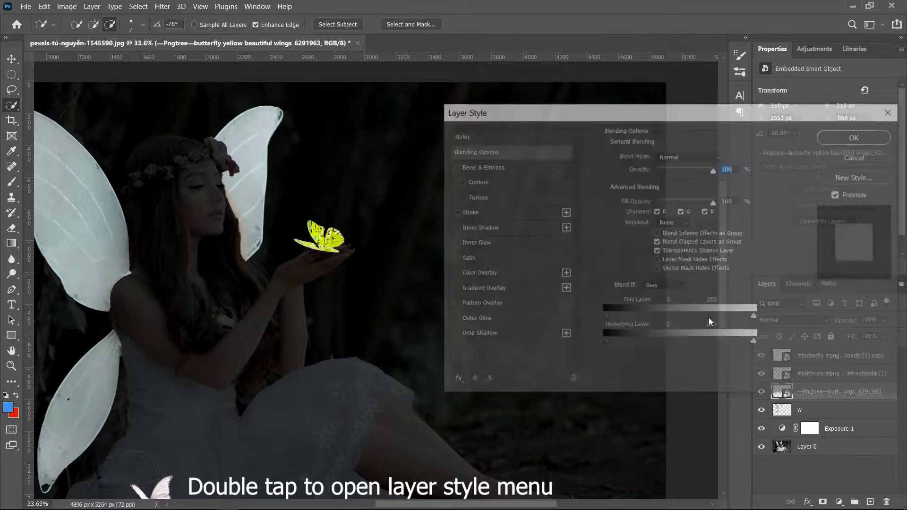
click(503, 320)
click(634, 198)
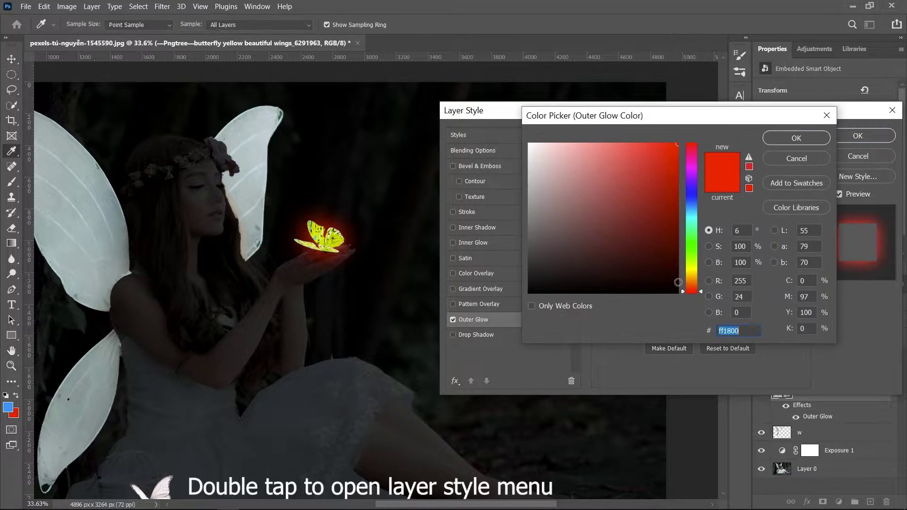
drag(687, 289, 687, 271)
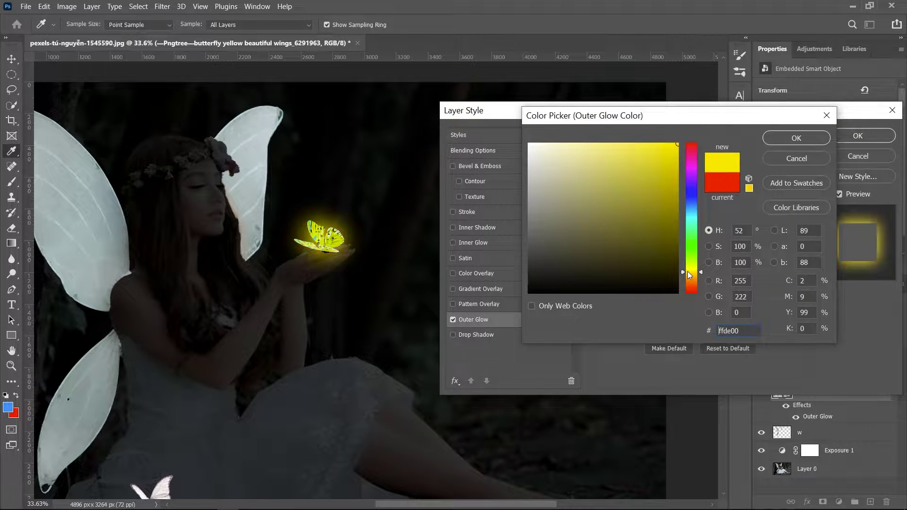
click(687, 271)
key(Return)
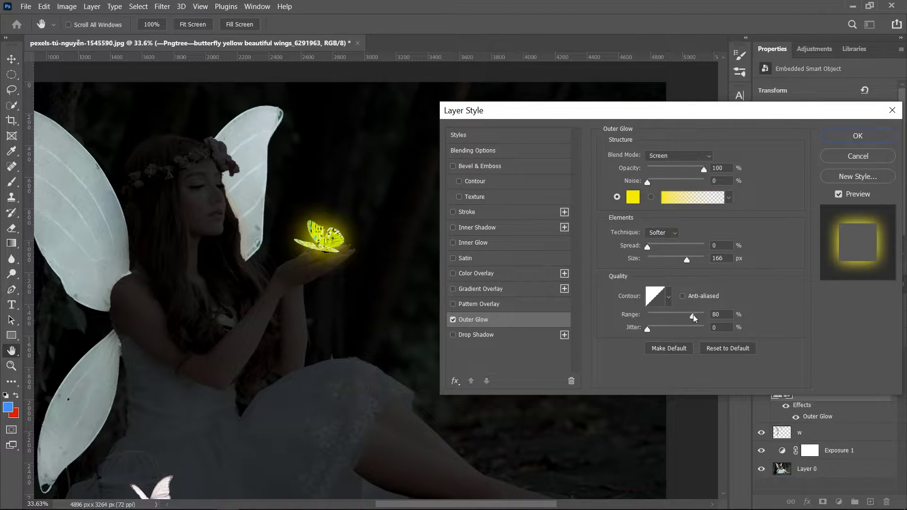
drag(693, 317, 704, 316)
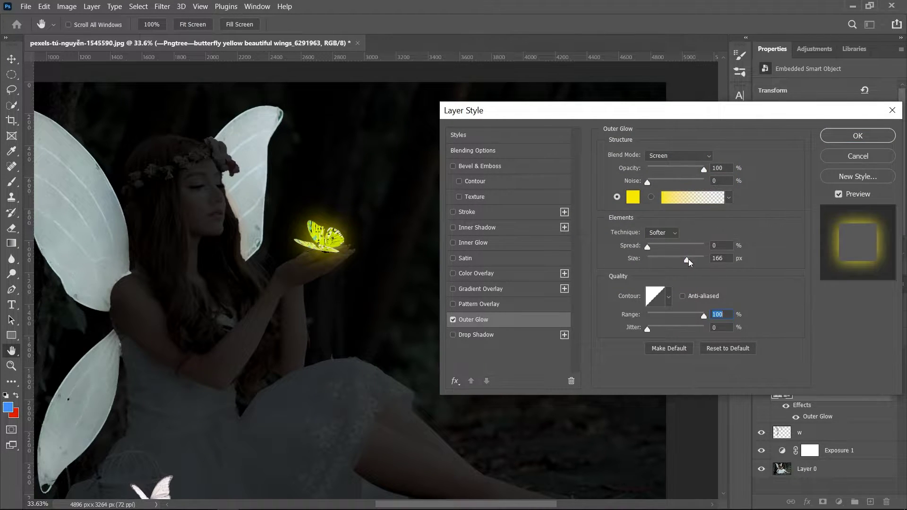
drag(687, 261, 670, 261)
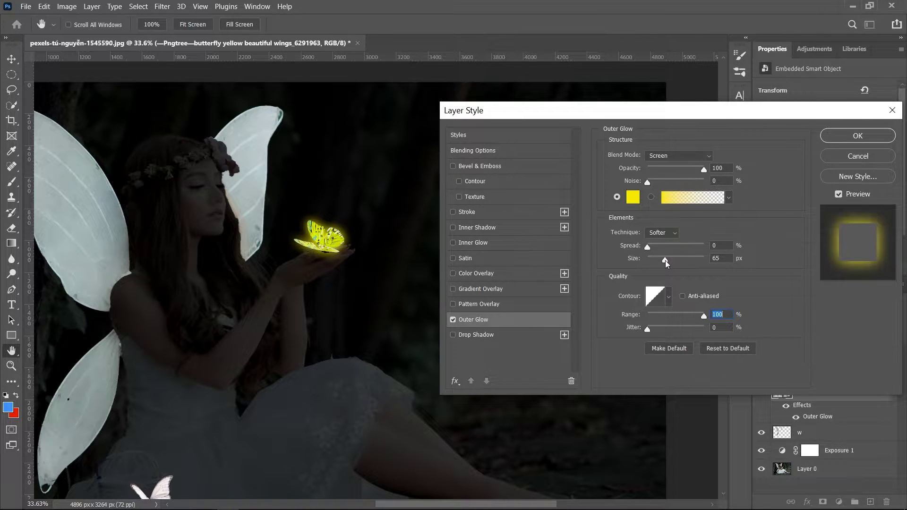
click(665, 263)
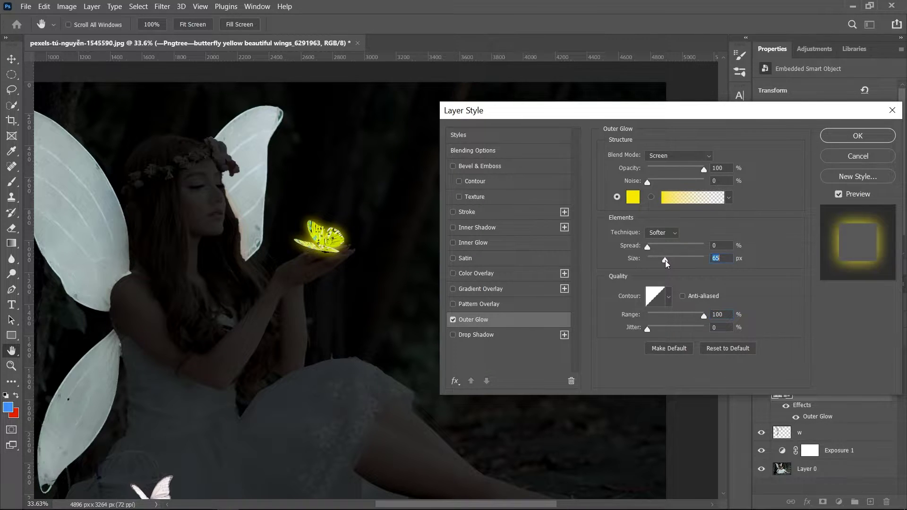
- Add a yellow fff000 Inner Glow in Screen blend mode to the hand butterfly
click(477, 243)
click(633, 198)
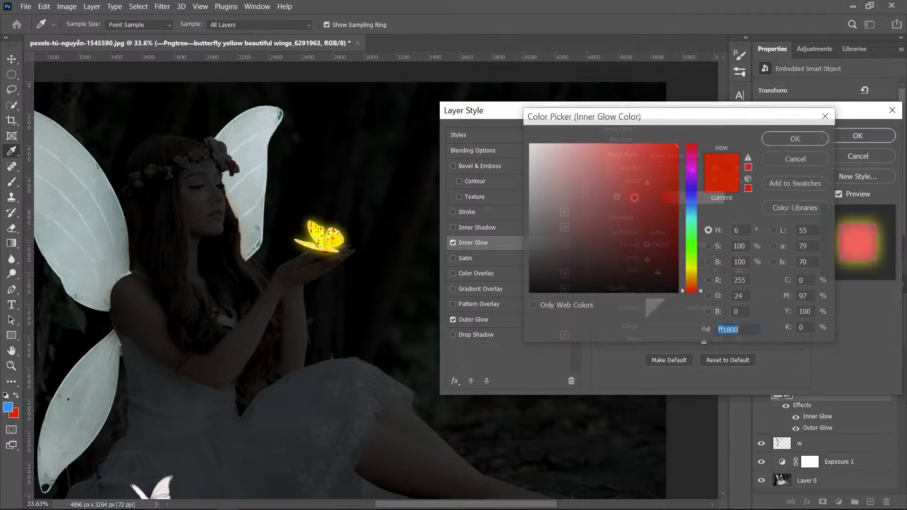
drag(681, 292, 689, 272)
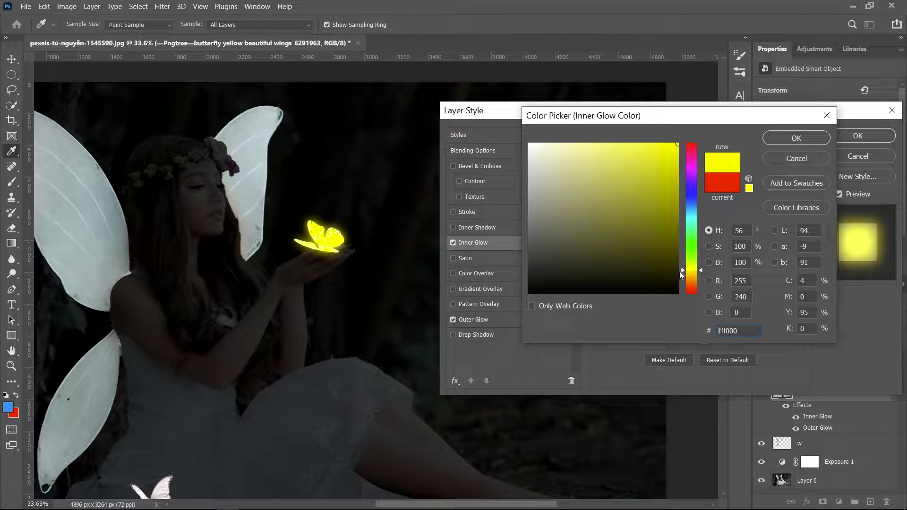
drag(689, 272, 679, 275)
click(795, 137)
click(678, 156)
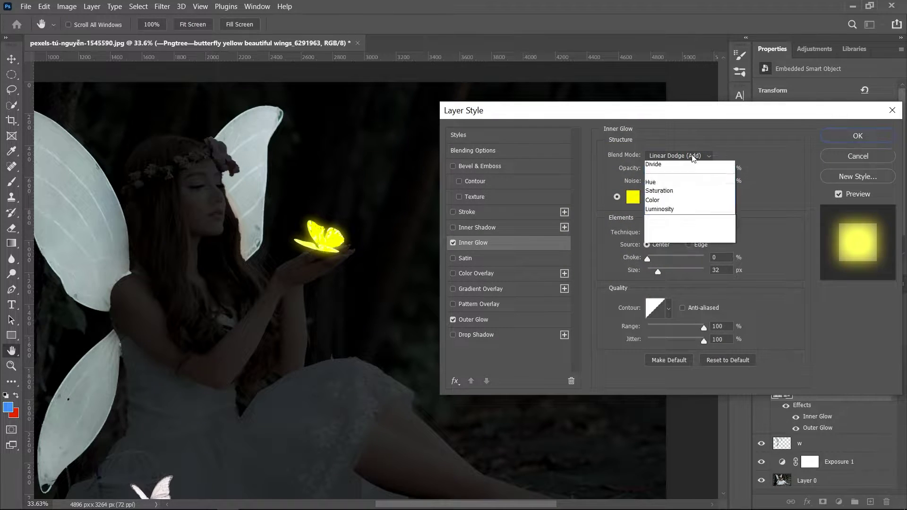
click(666, 255)
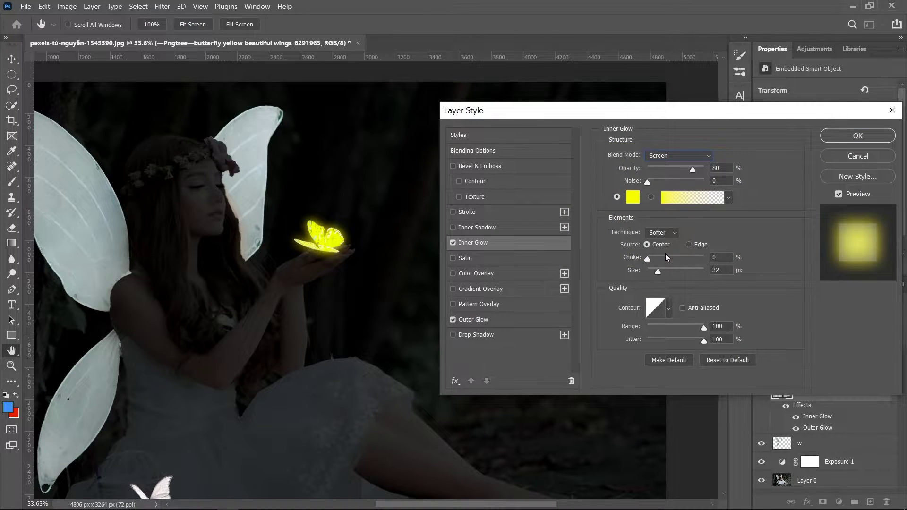
- Add a pale-cyan Color Overlay at 38% opacity, compare it, and apply the styles
click(468, 273)
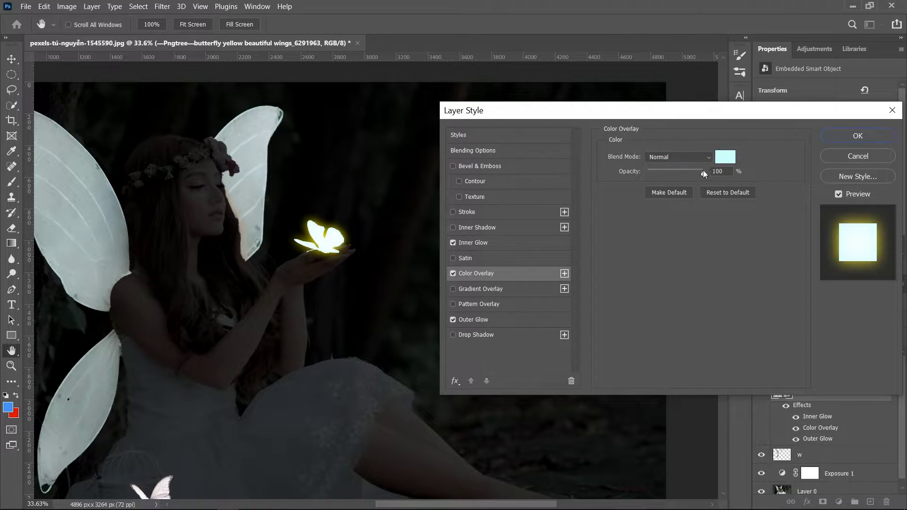
drag(699, 172, 668, 177)
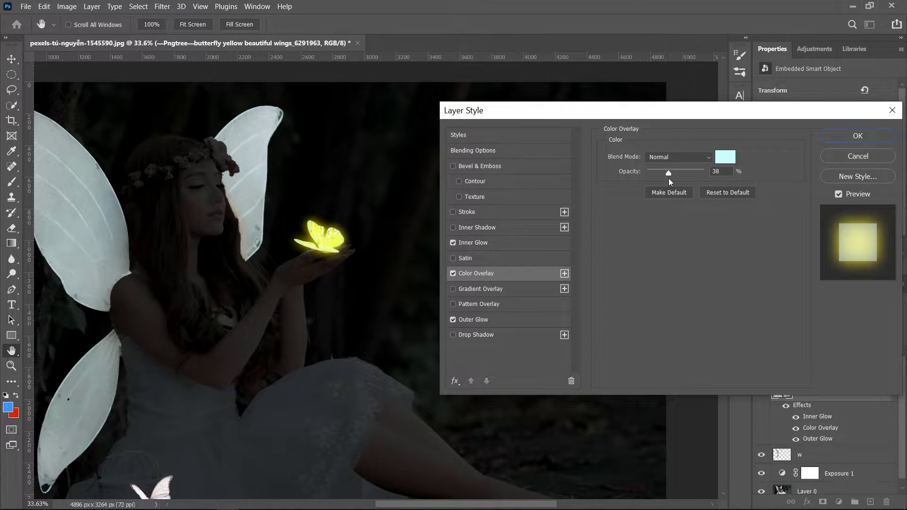
click(453, 274)
click(455, 274)
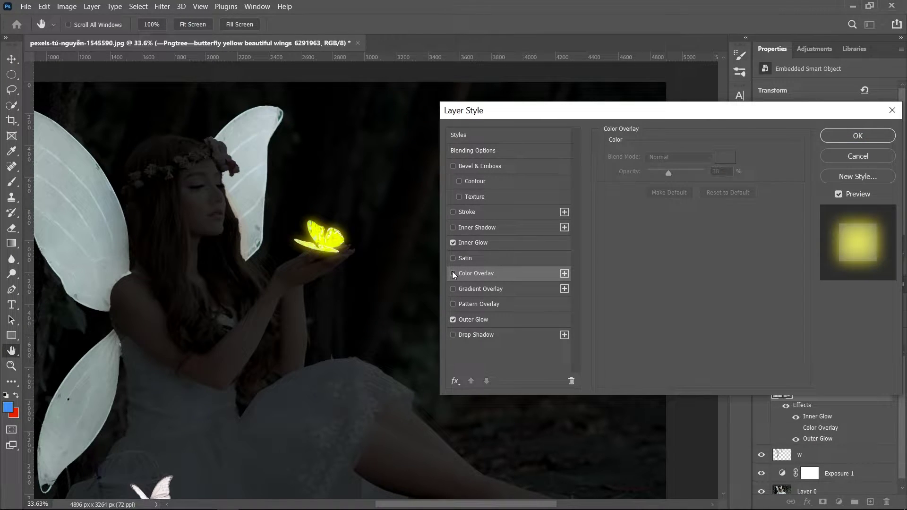
click(829, 140)
- Give the upper white butterfly a cyan 00ffde Outer Glow of 65 px
scroll(534, 311, left, 2)
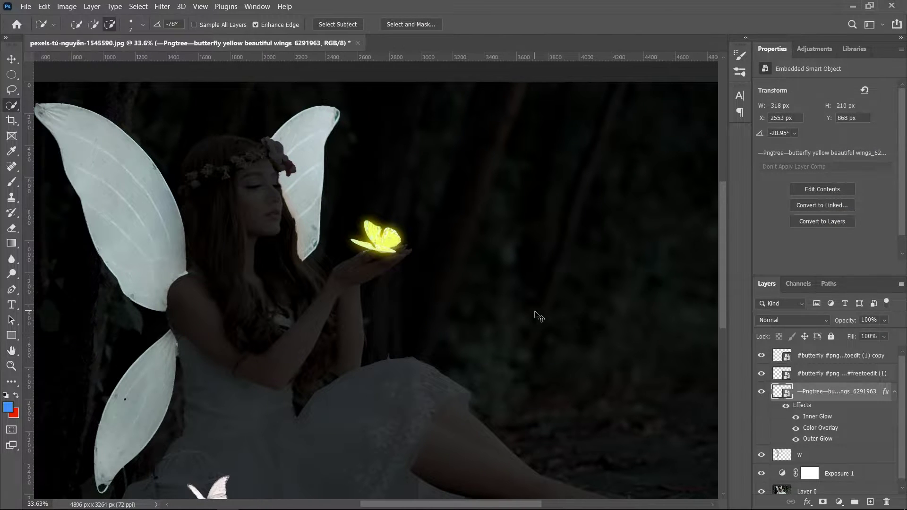
scroll(535, 311, left, 2)
scroll(534, 311, down, 2)
scroll(534, 311, down, 2)
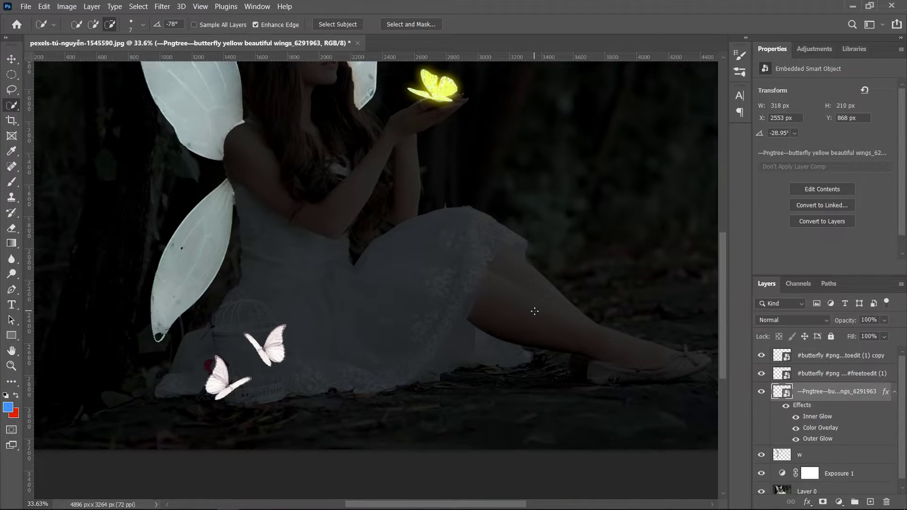
scroll(531, 307, down, 2)
scroll(361, 316, left, 2)
scroll(360, 315, up, 2)
scroll(361, 315, up, 2)
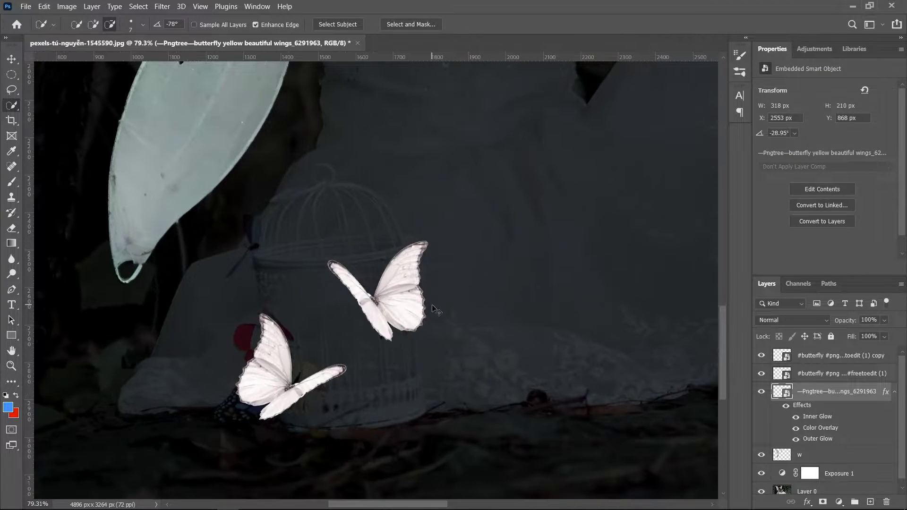
scroll(431, 309, up, 2)
scroll(435, 309, down, 1)
scroll(435, 309, down, 1)
scroll(434, 310, right, 1)
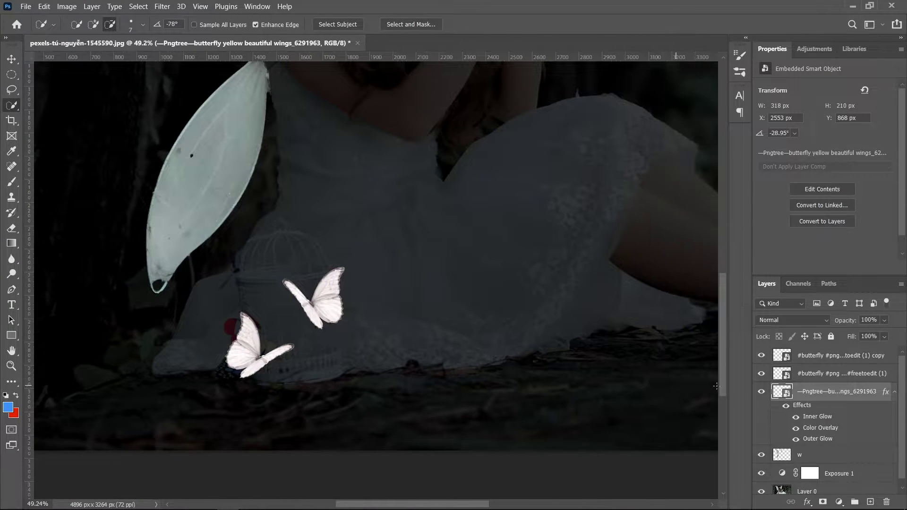
click(851, 374)
double_click(891, 375)
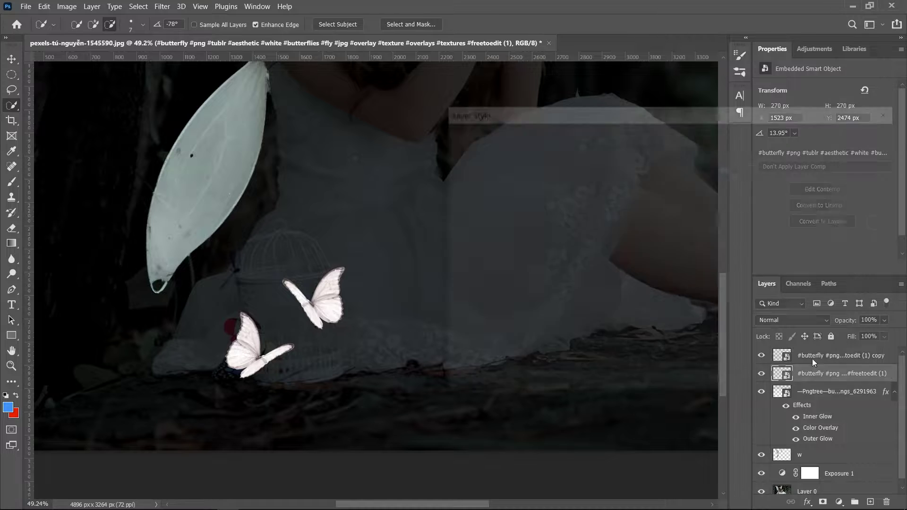
click(511, 320)
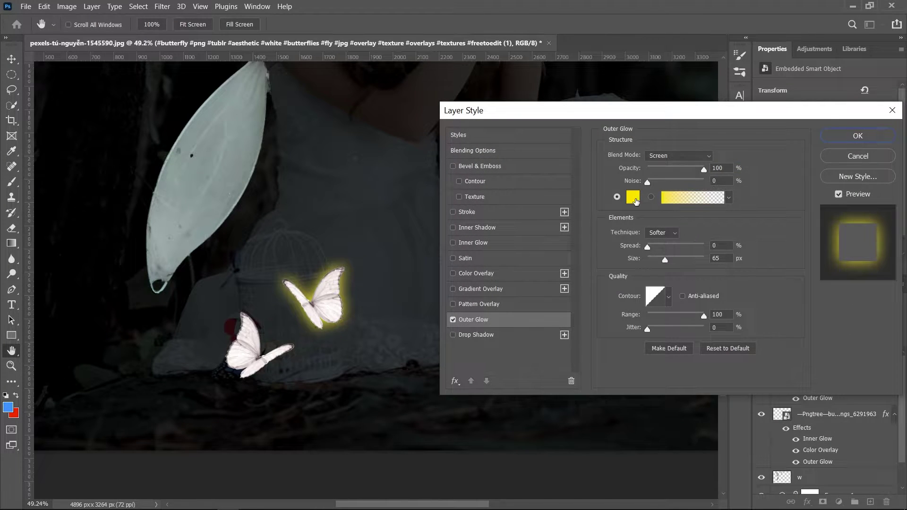
click(633, 198)
drag(681, 273, 696, 221)
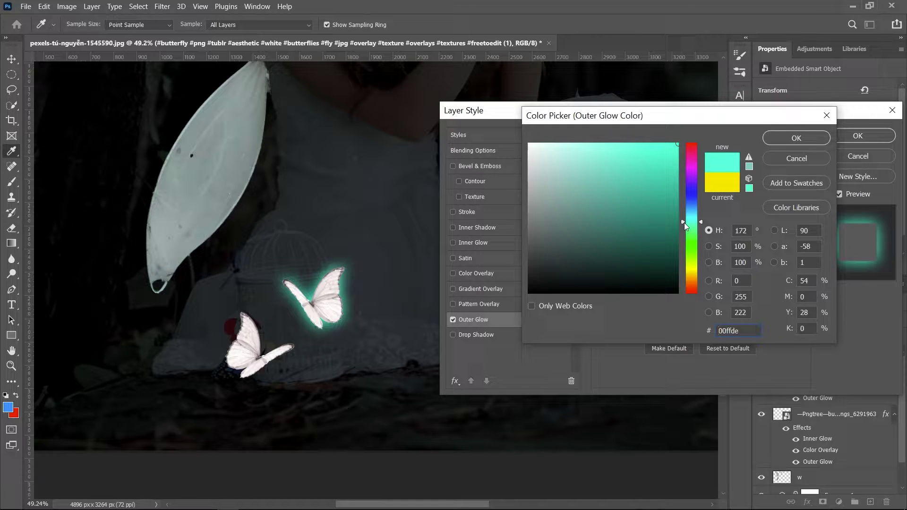
click(794, 139)
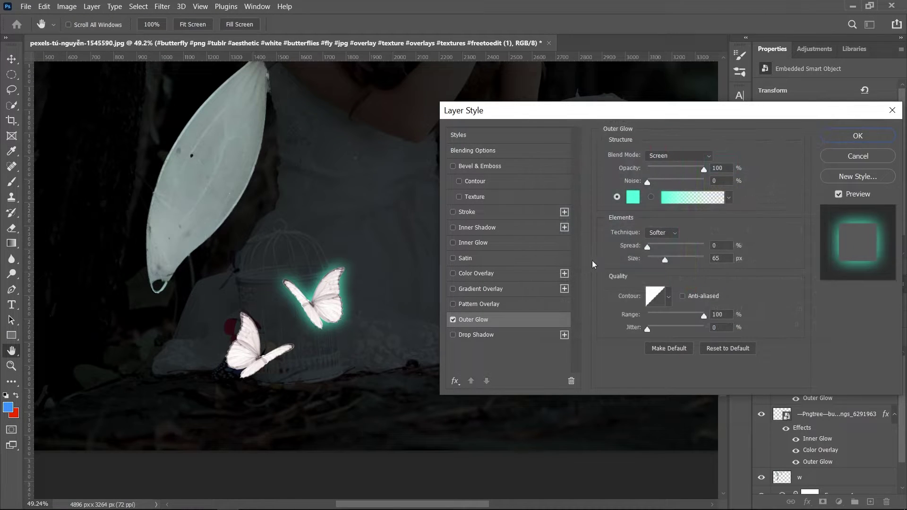
click(886, 137)
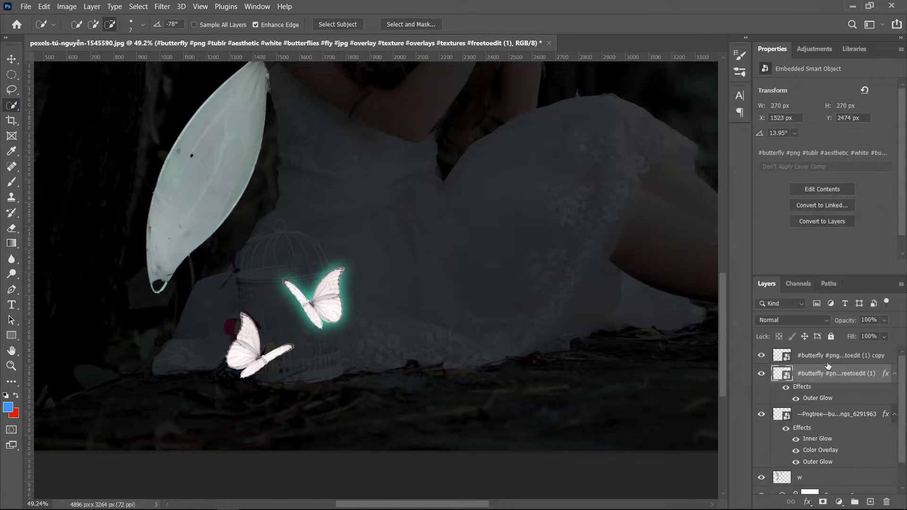
- Apply the same cyan Outer Glow to the lower white butterfly's copy layer
double_click(890, 356)
key(Return)
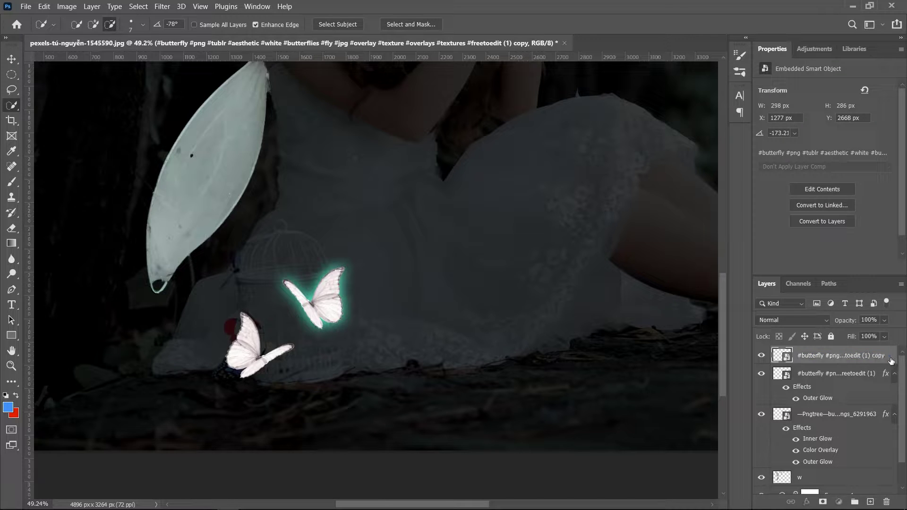
double_click(890, 360)
click(491, 319)
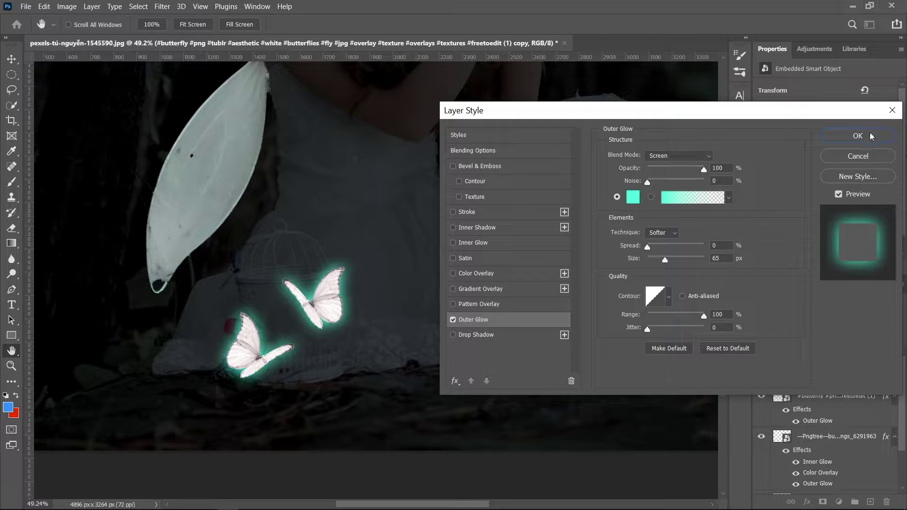
click(857, 136)
scroll(445, 272, up, 5)
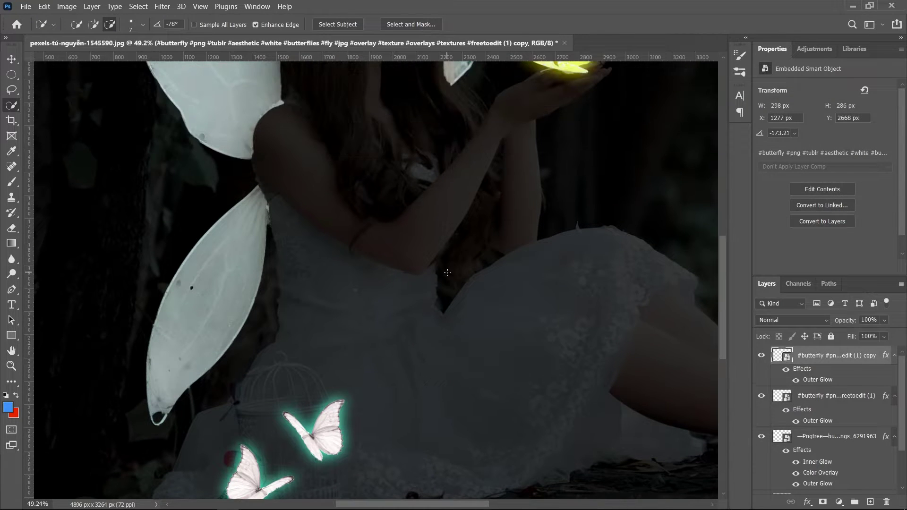
scroll(445, 272, up, 2)
scroll(445, 272, right, 2)
scroll(865, 454, down, 2)
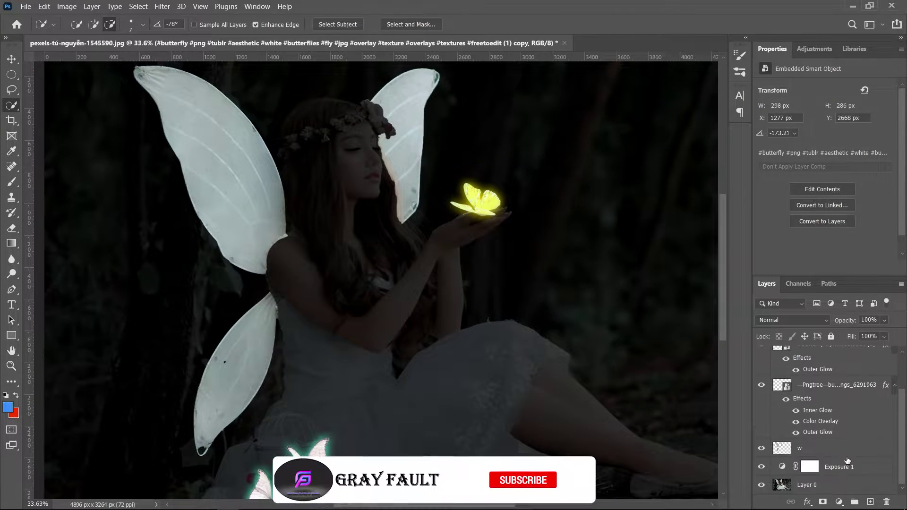
- Give the wings layer w an Outer Glow in pale cyan 98f9ff
click(864, 449)
scroll(445, 272, right, 2)
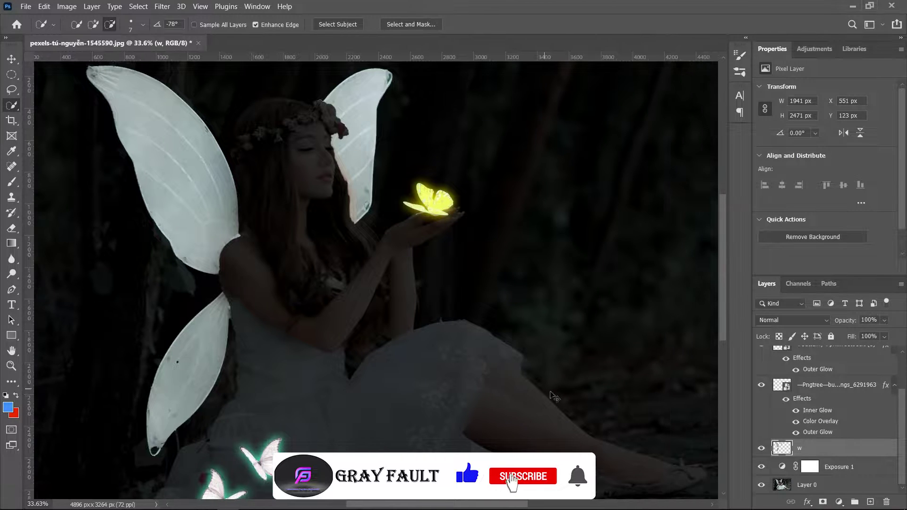
double_click(870, 451)
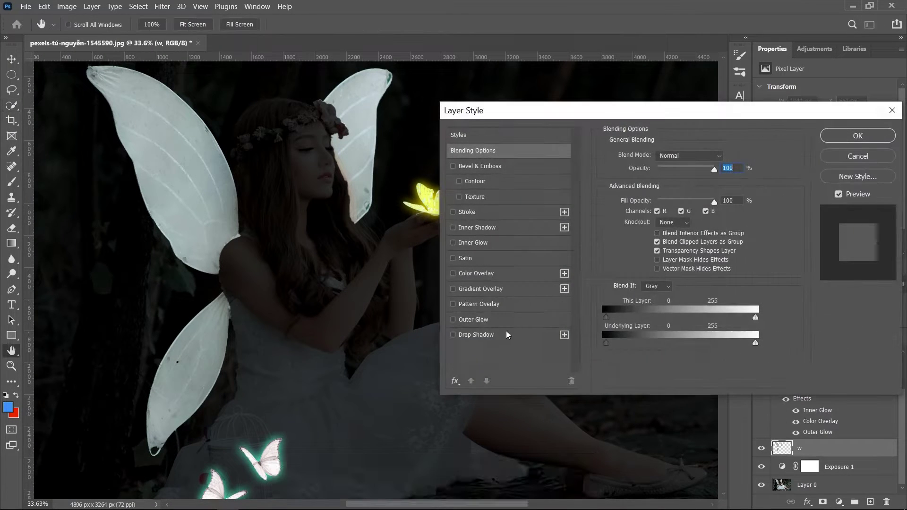
click(529, 316)
click(631, 198)
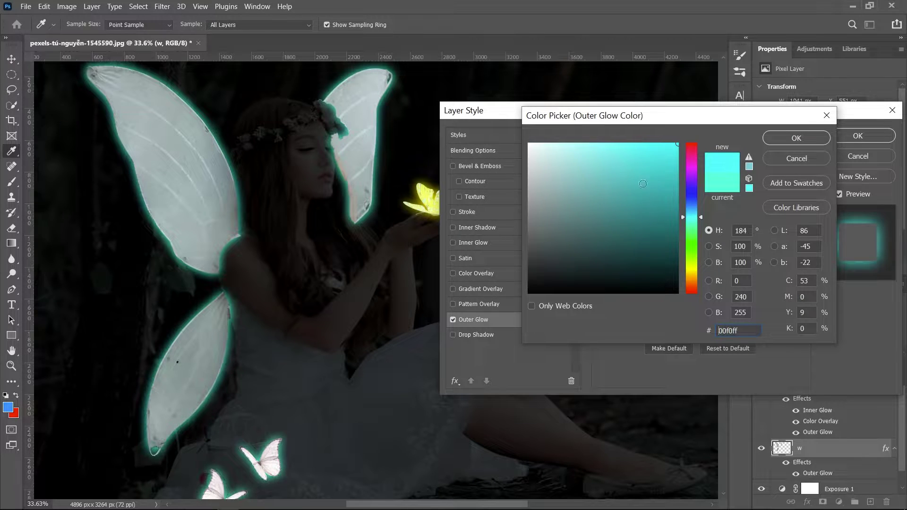
drag(618, 155, 607, 143)
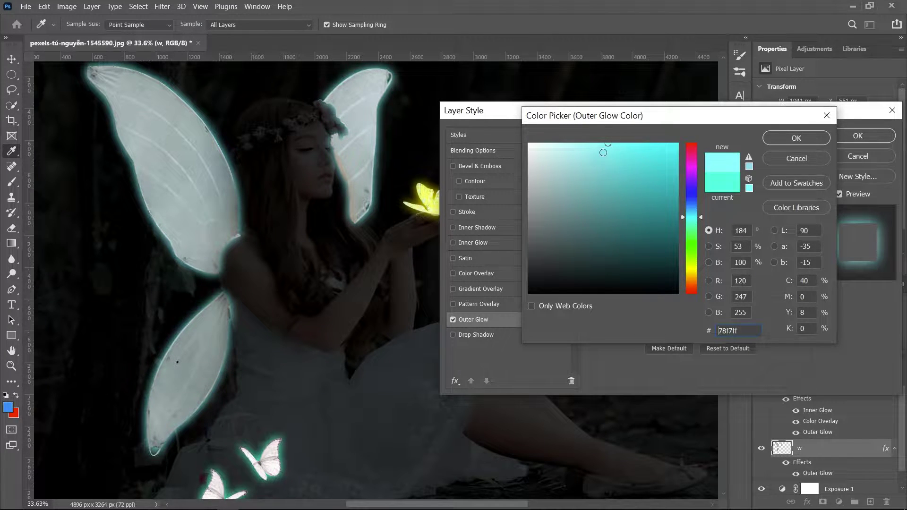
drag(608, 143, 589, 143)
drag(750, 325, 722, 326)
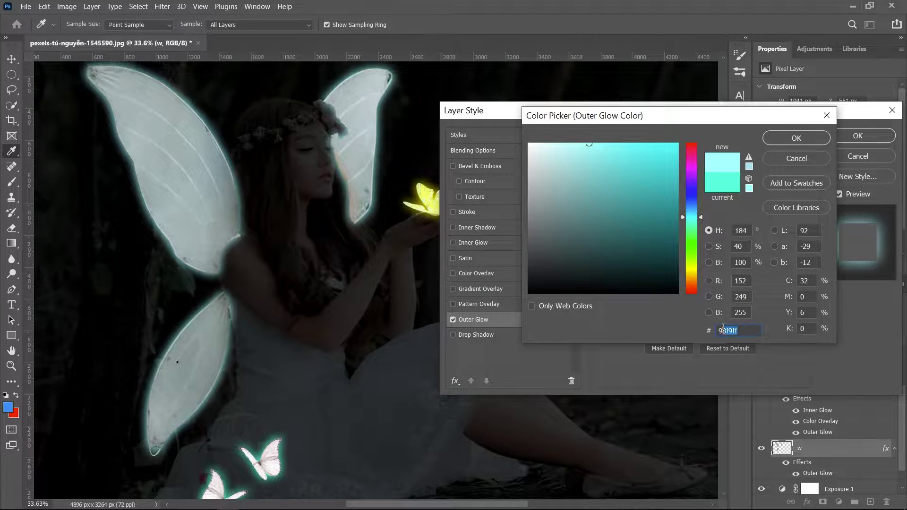
click(807, 140)
- Add an Inner Glow to the wings using the same 98f9ff pale cyan
click(489, 243)
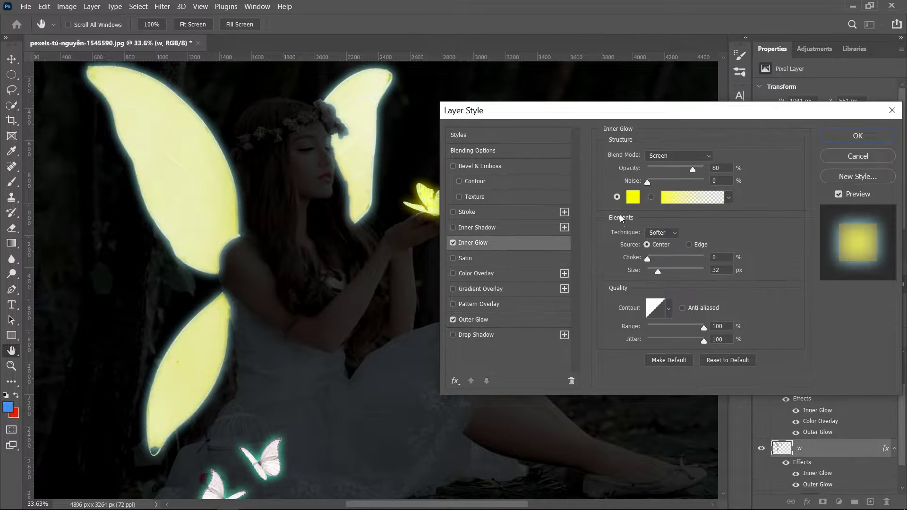
click(632, 199)
text(98f9ff)
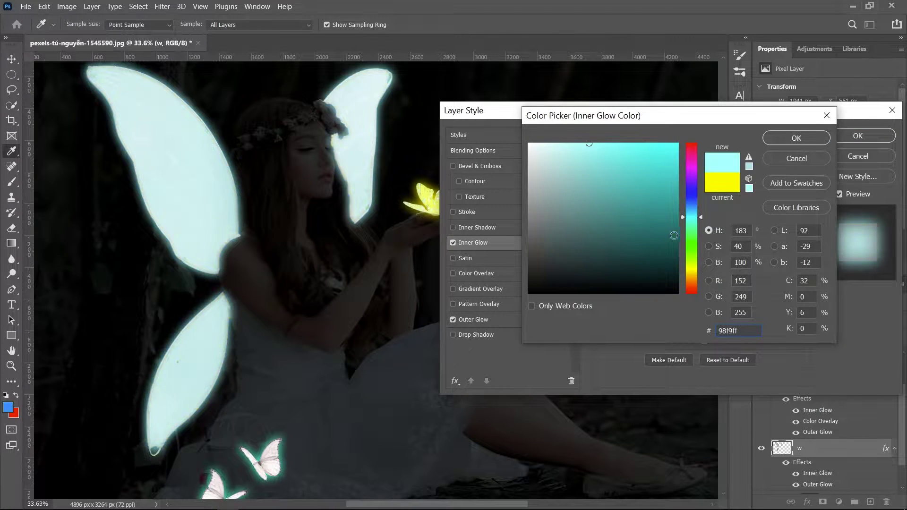
click(794, 142)
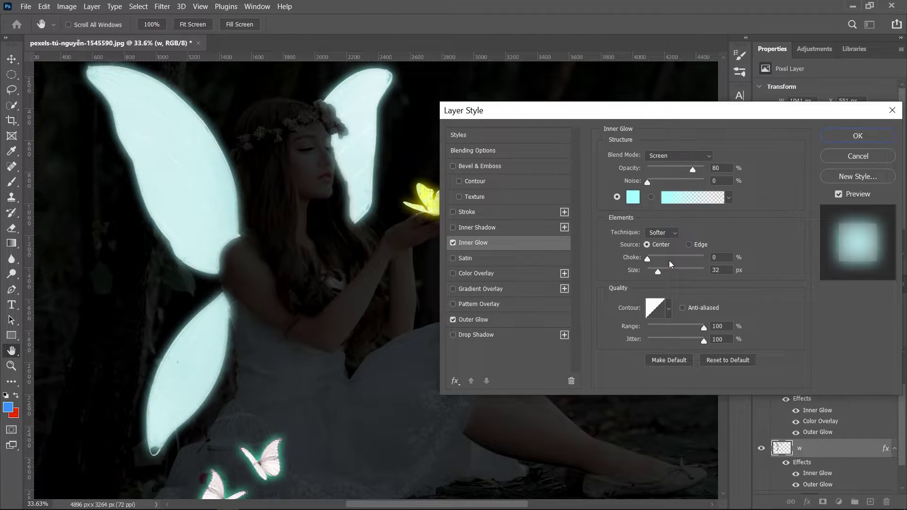
- Set the wings' Outer Glow to Size 101 px and Range 61%, and apply
click(516, 321)
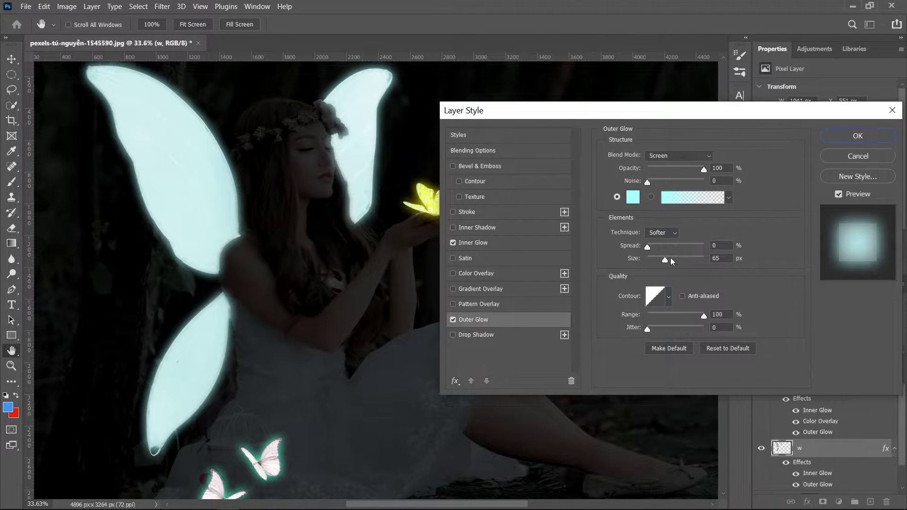
drag(664, 259, 675, 262)
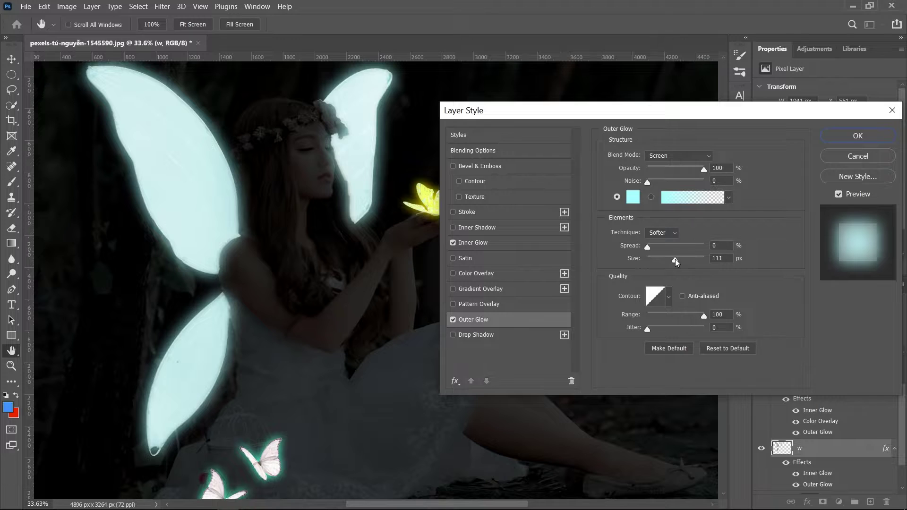
click(672, 260)
drag(704, 314, 674, 319)
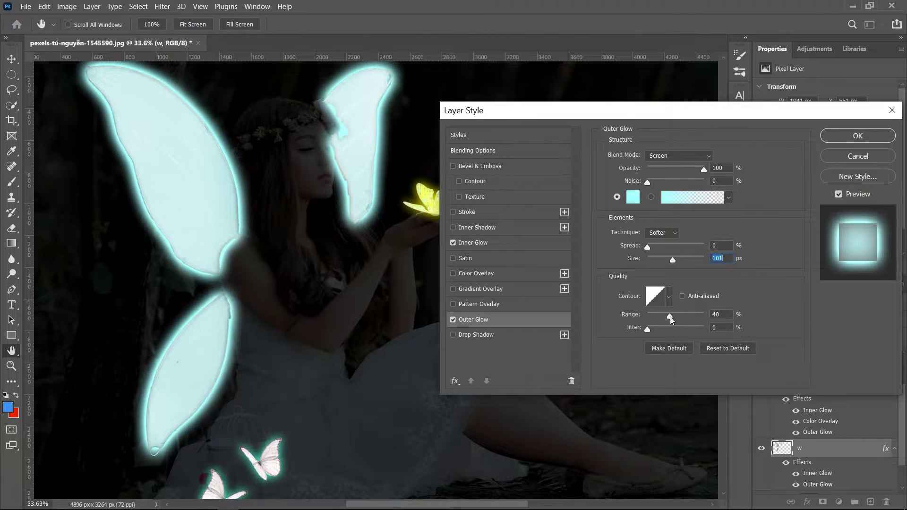
drag(670, 317, 706, 317)
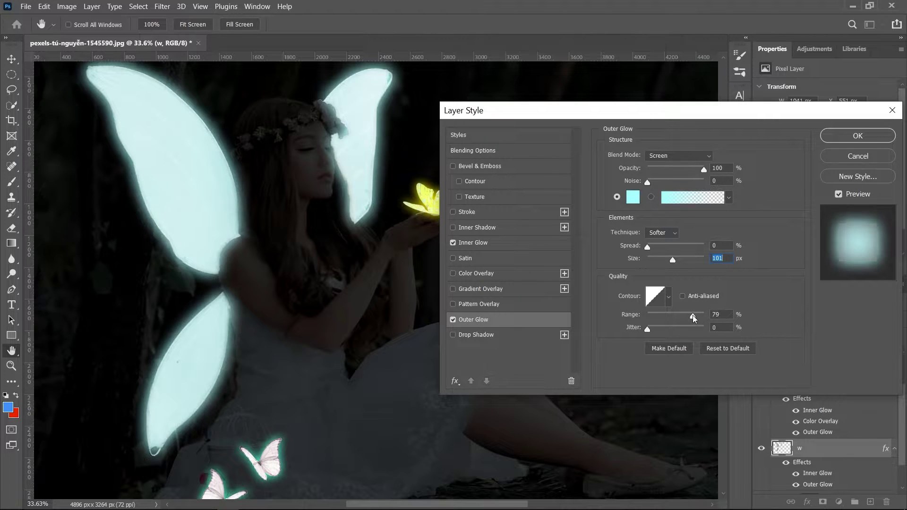
drag(690, 318, 678, 319)
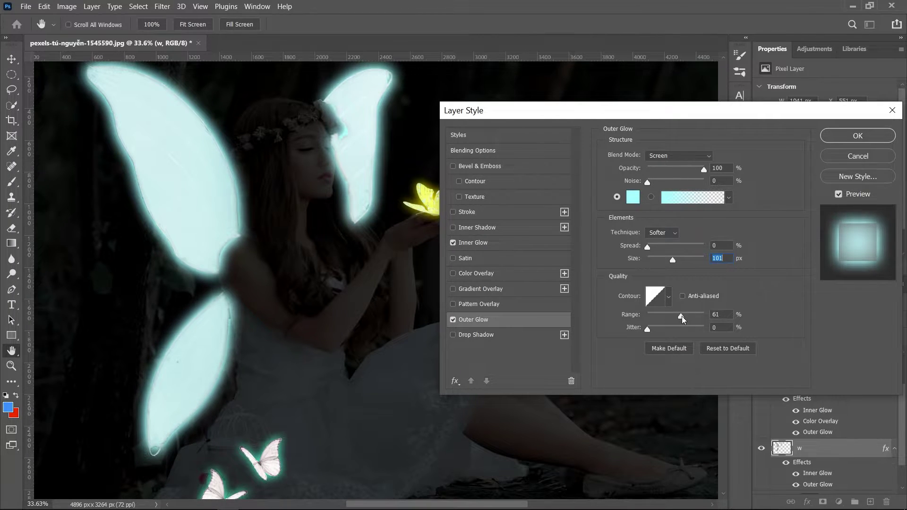
click(710, 314)
click(838, 137)
- Reopen layer w's styles and widen its Outer Glow Range to 100%
key(w)
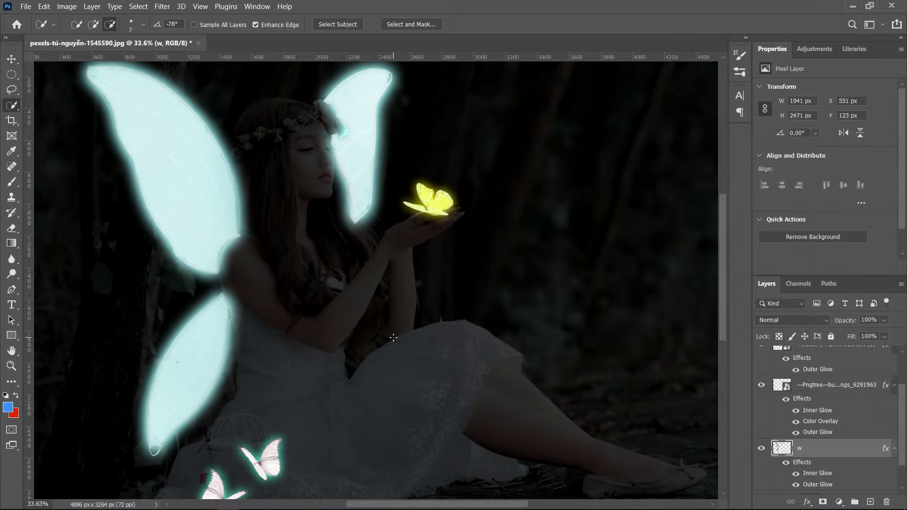
scroll(392, 338, up, 1)
scroll(392, 338, down, 2)
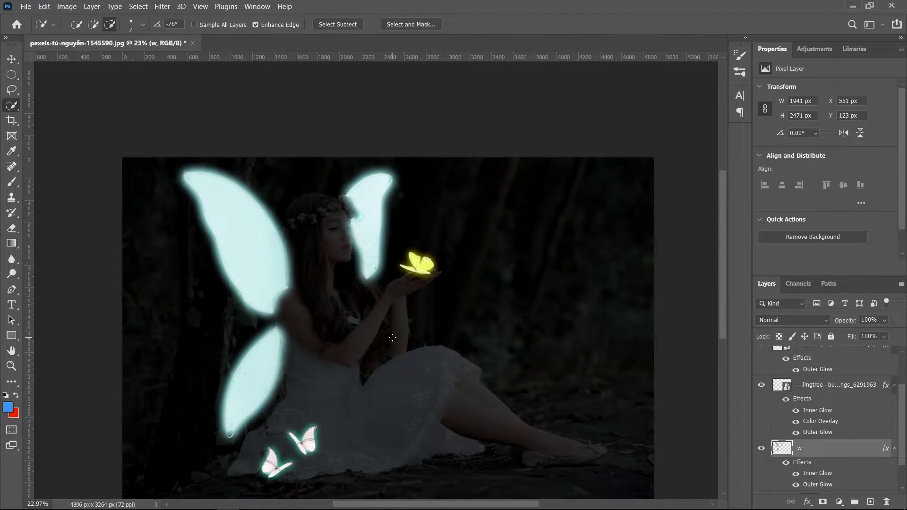
scroll(392, 337, down, 1)
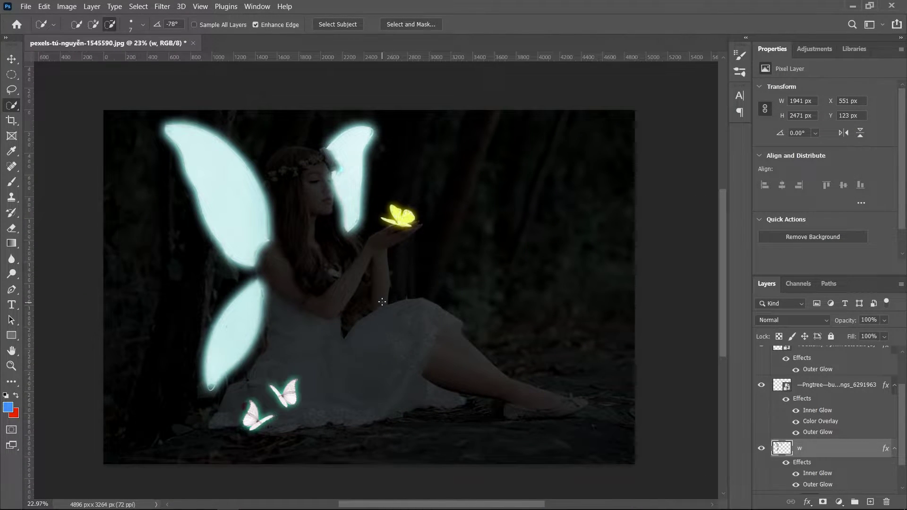
scroll(392, 338, up, 2)
scroll(414, 321, down, 1)
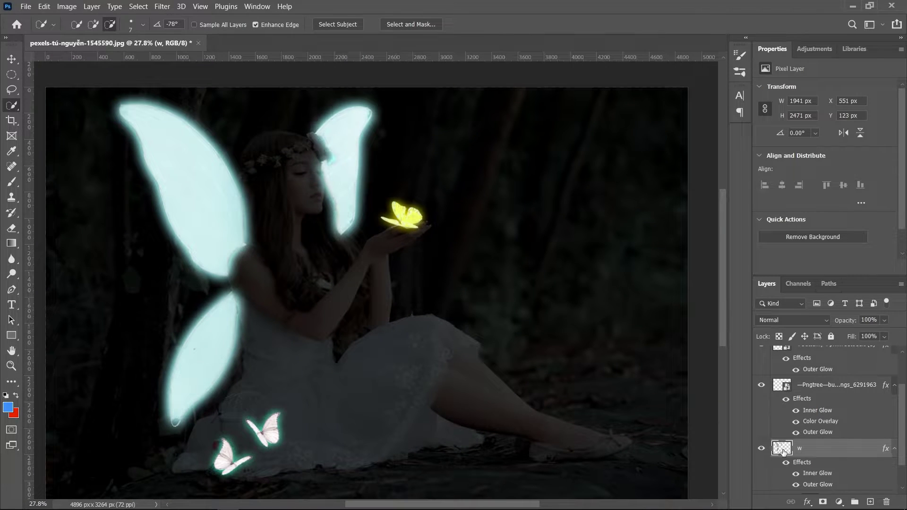
double_click(852, 473)
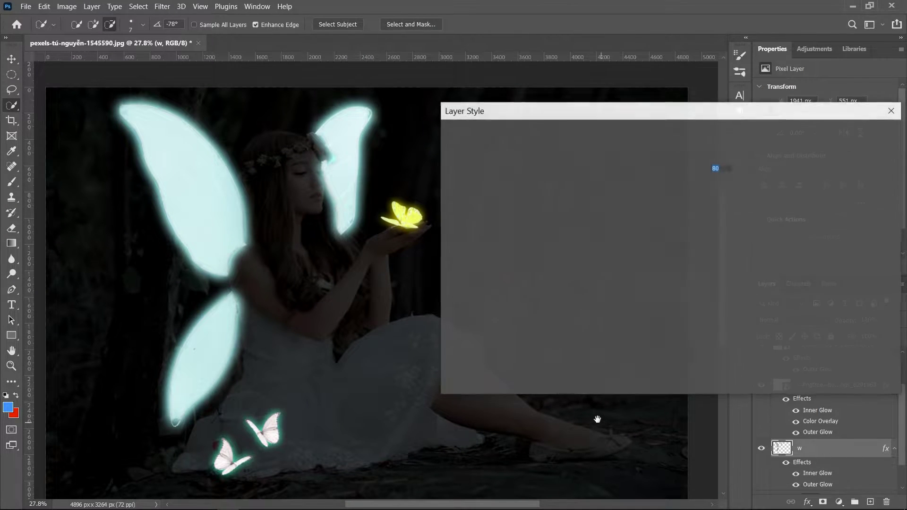
click(498, 319)
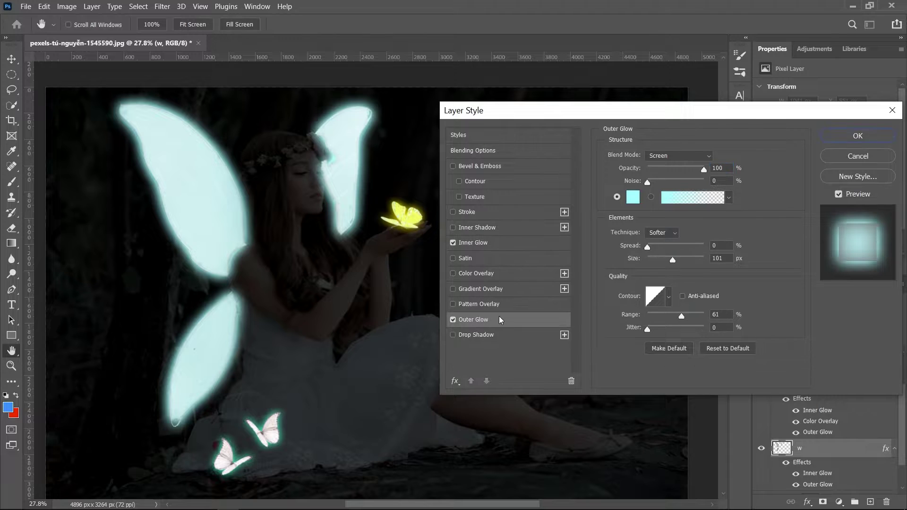
drag(681, 317, 739, 315)
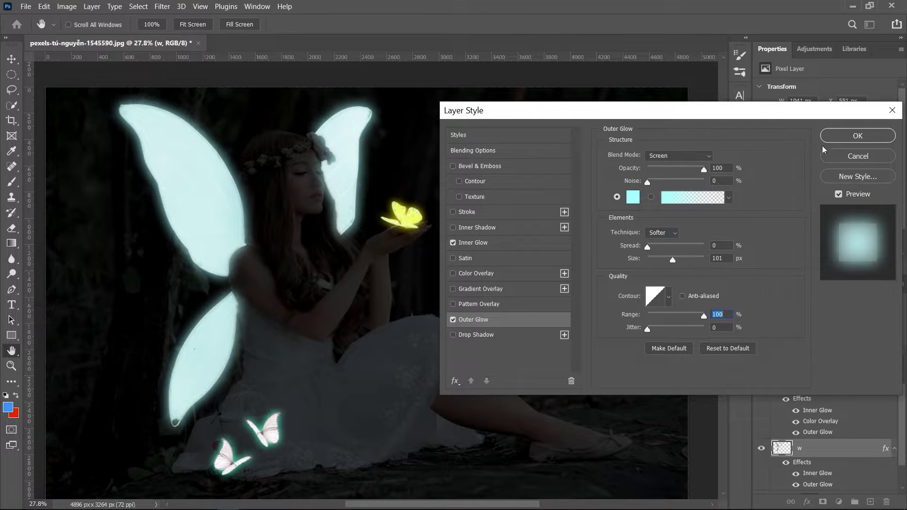
- Lower the wings' Inner Glow opacity to about 46% and apply the changes
click(483, 246)
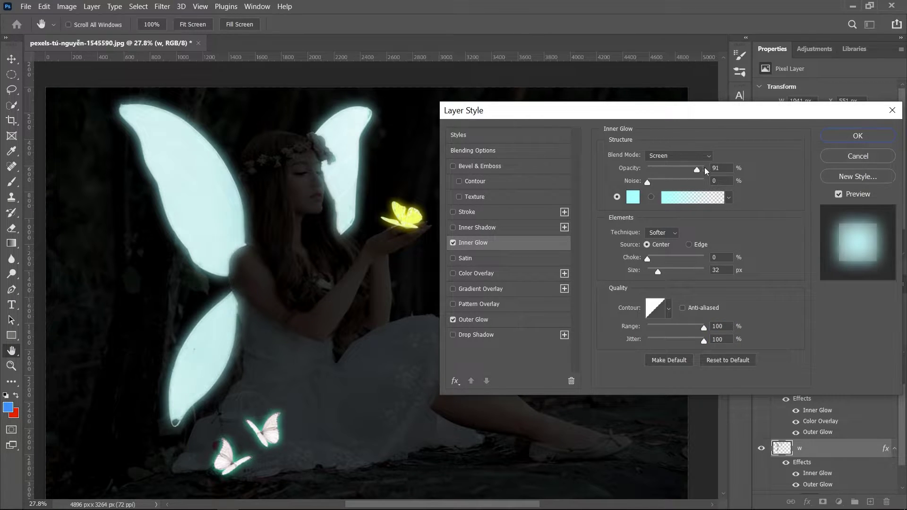
drag(692, 170, 672, 176)
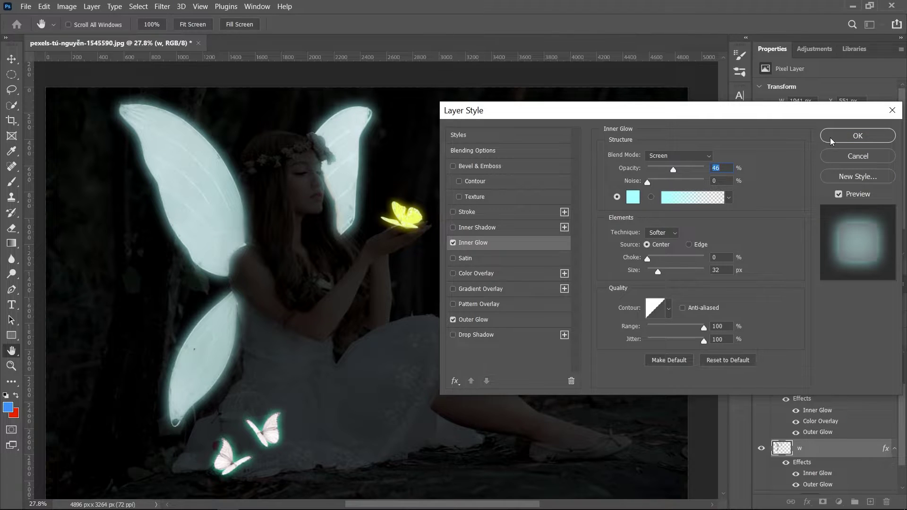
click(857, 136)
key(w)
scroll(374, 359, down, 1)
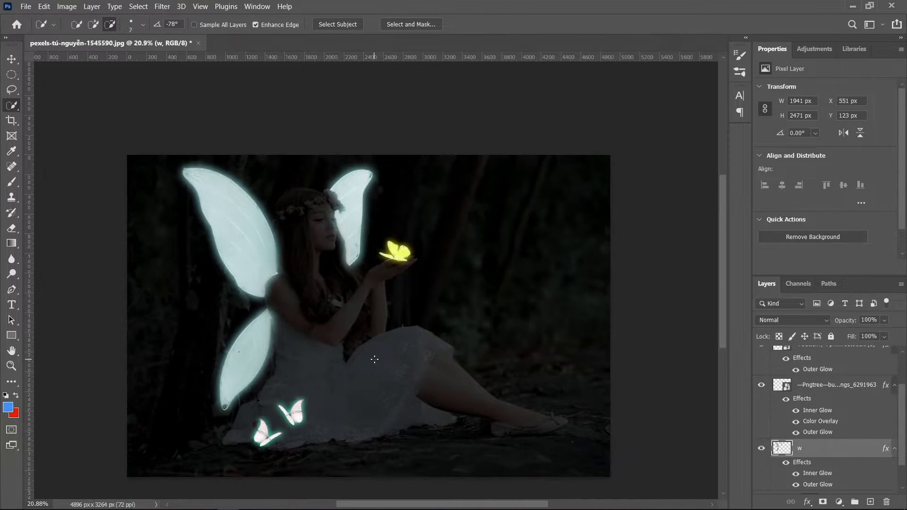
scroll(374, 360, down, 1)
scroll(374, 359, down, 1)
scroll(334, 310, down, 1)
scroll(334, 310, up, 1)
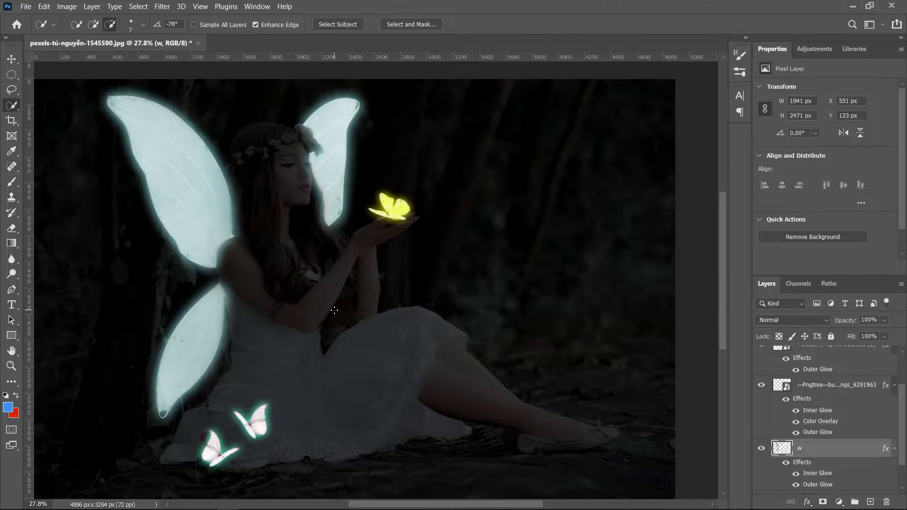
scroll(334, 310, down, 1)
scroll(334, 311, left, 1)
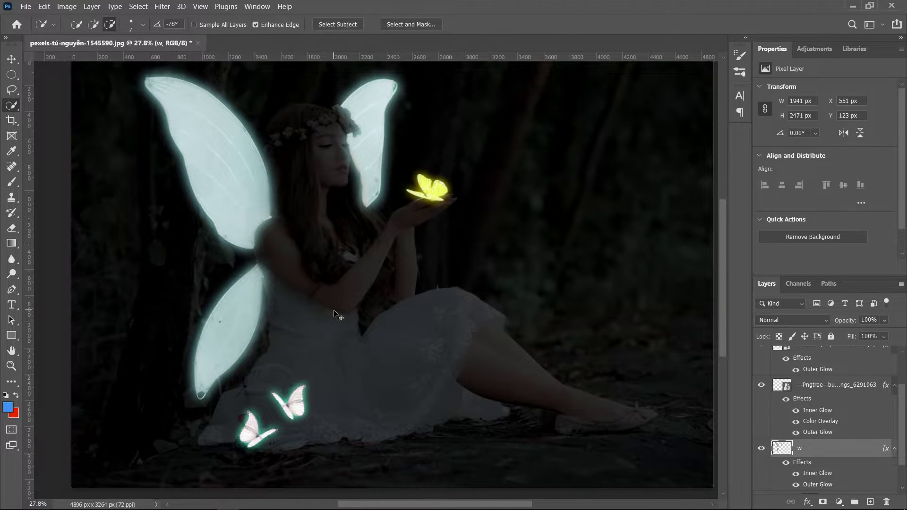
scroll(334, 312, left, 1)
scroll(338, 315, right, 1)
scroll(338, 317, right, 1)
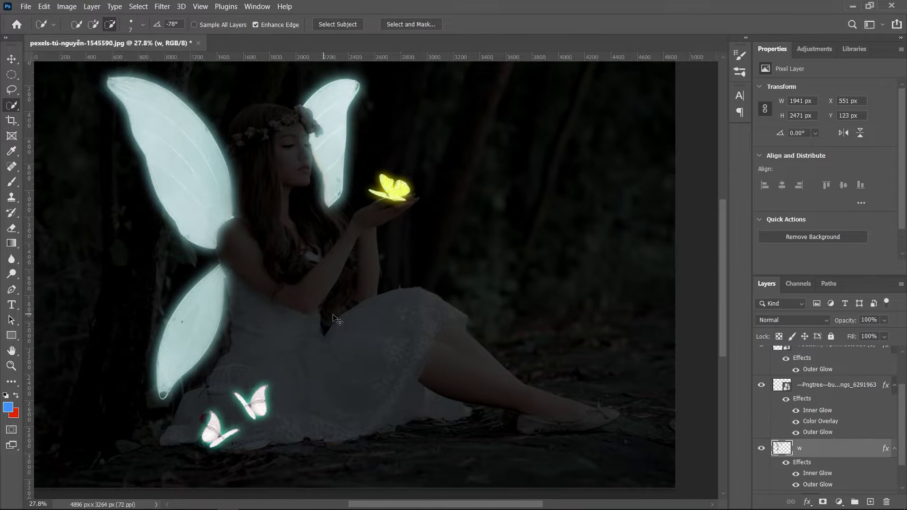
scroll(333, 315, up, 1)
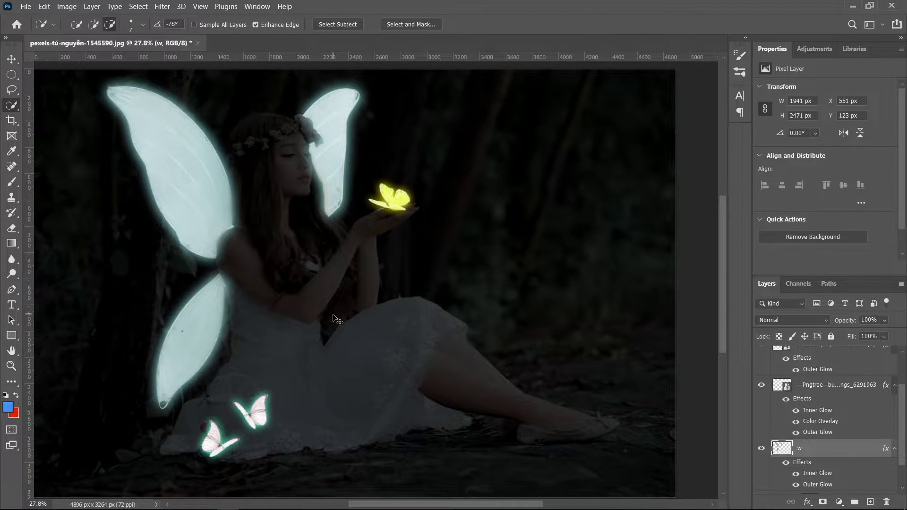
scroll(337, 319, left, 1)
scroll(333, 314, down, 1)
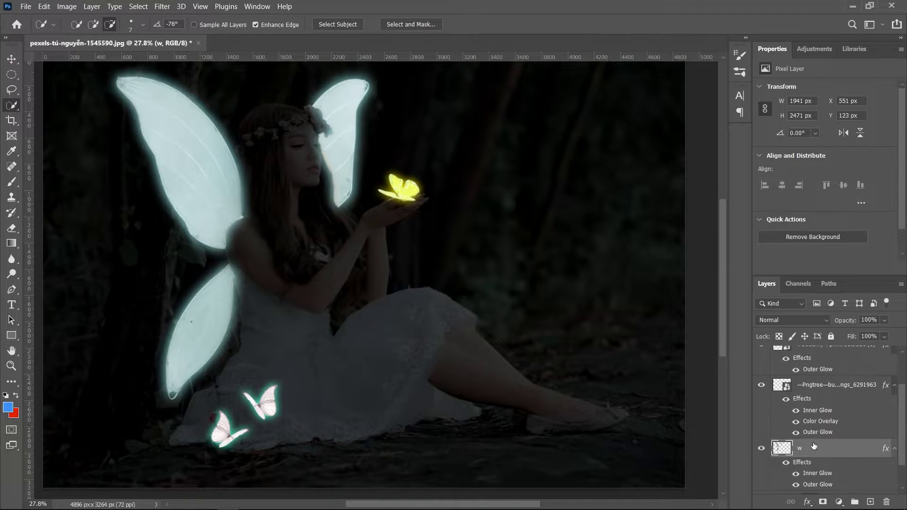
scroll(813, 446, down, 2)
click(810, 466)
scroll(429, 258, up, 2)
scroll(430, 258, up, 3)
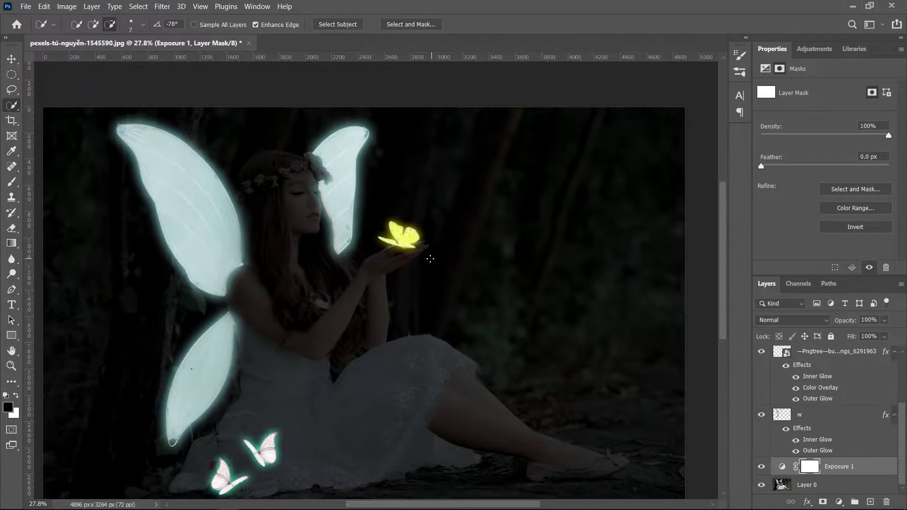
scroll(430, 258, up, 2)
scroll(425, 257, down, 2)
scroll(425, 259, down, 1)
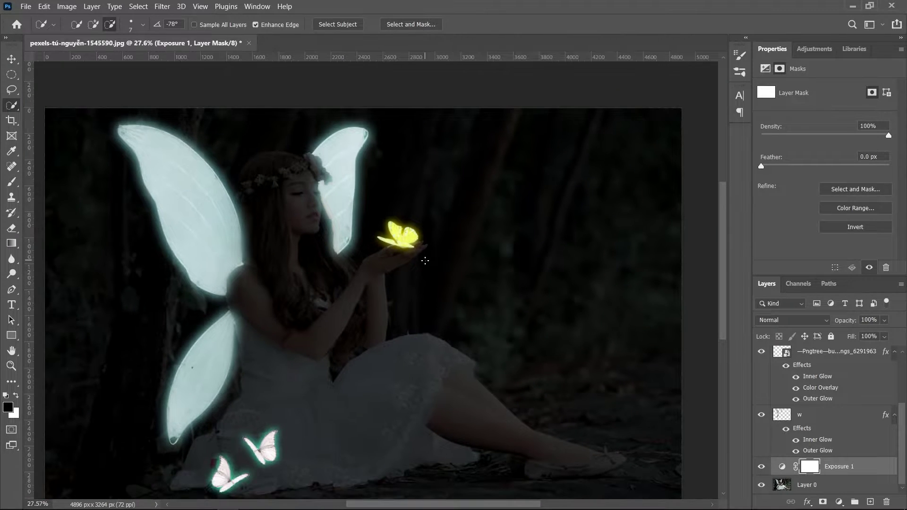
scroll(425, 261, down, 1)
scroll(425, 261, down, 1)
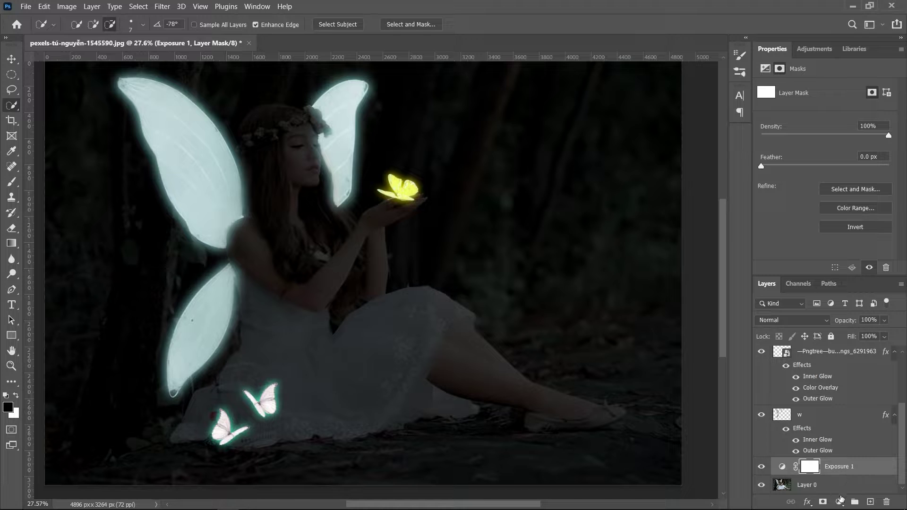
- Add a blue-grey 7a90a5 Solid Color fill layer in Overlay blend mode
click(840, 500)
click(827, 294)
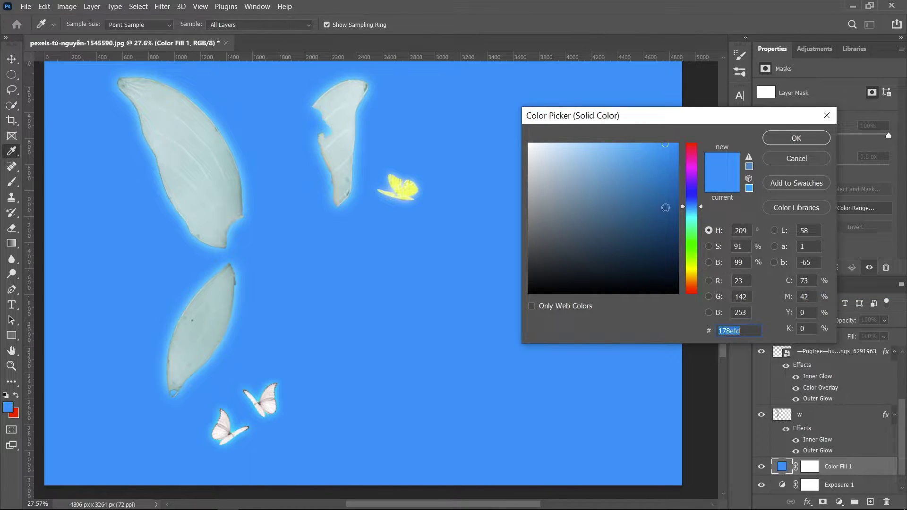
mouse_move(665, 207)
mouse_down()
mouse_move(525, 199)
mouse_move(567, 195)
mouse_up()
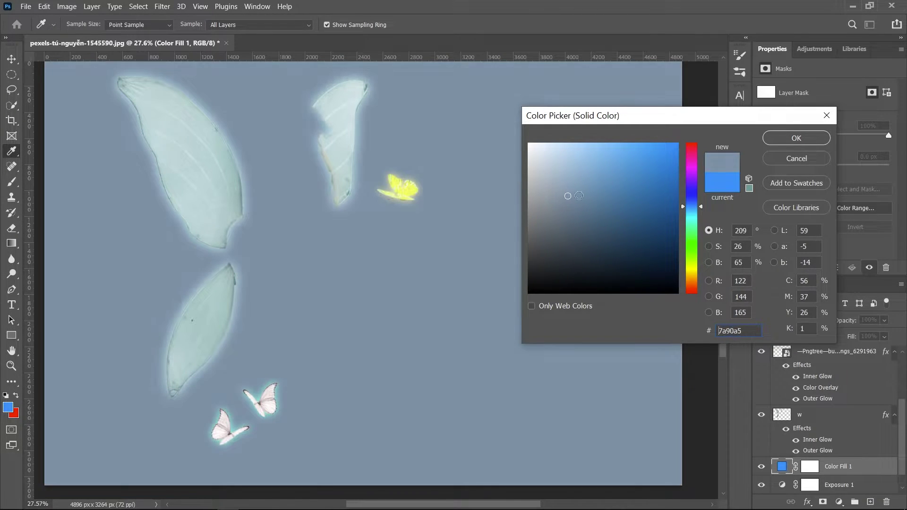
click(782, 137)
click(826, 321)
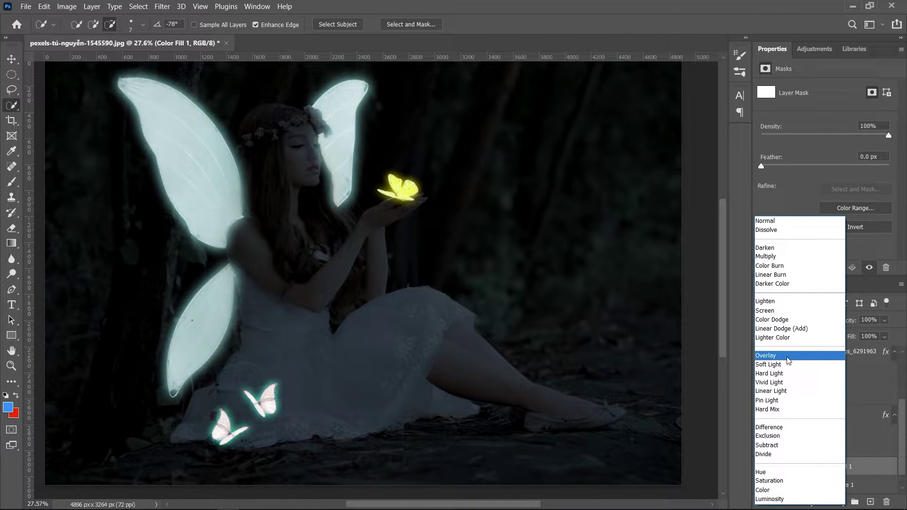
click(788, 359)
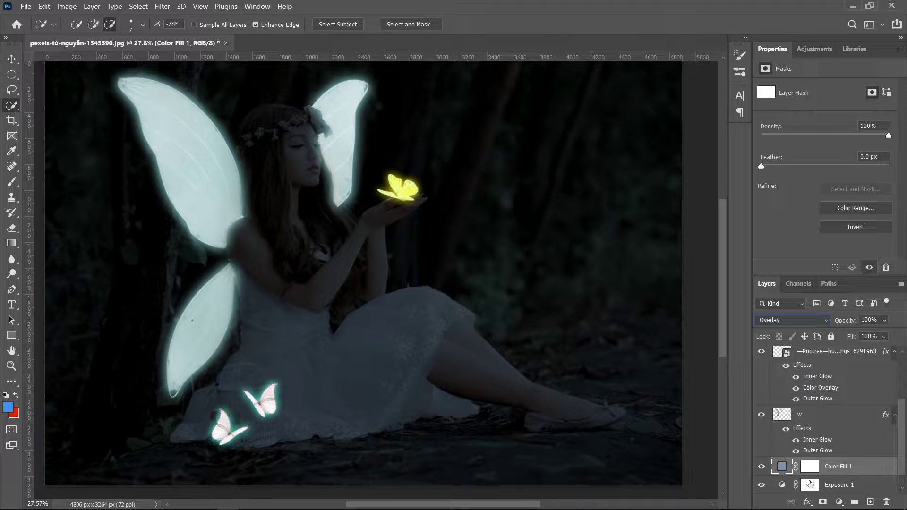
- Invert Color Fill 1's mask to hide it fully, then reopen its colour picker
click(811, 467)
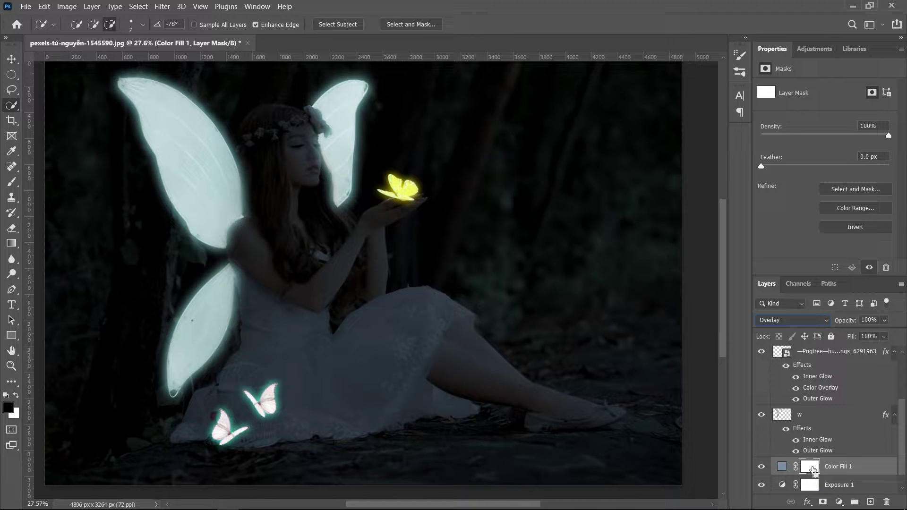
key(ctrl+i)
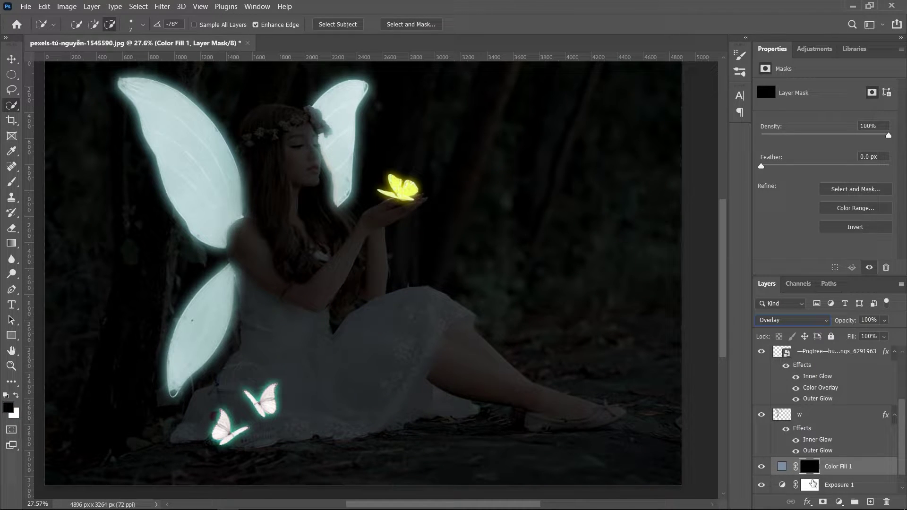
double_click(784, 466)
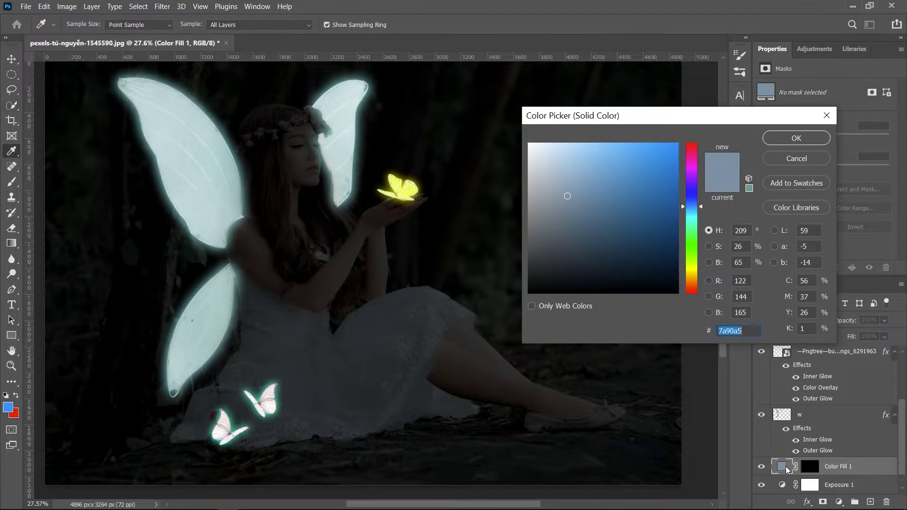
- Set the Color Fill 1 colour to pale cyan-grey b1c2c8 in the Color Picker
drag(568, 196, 568, 187)
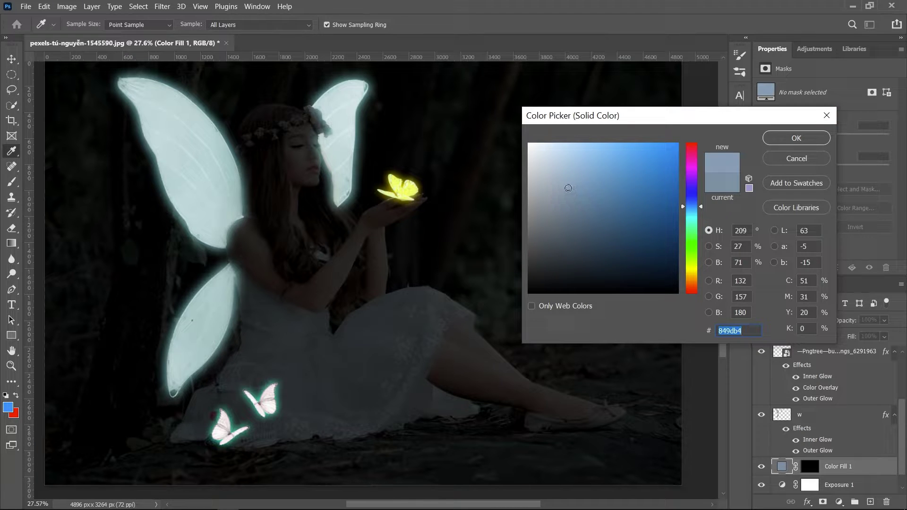
drag(568, 188, 566, 179)
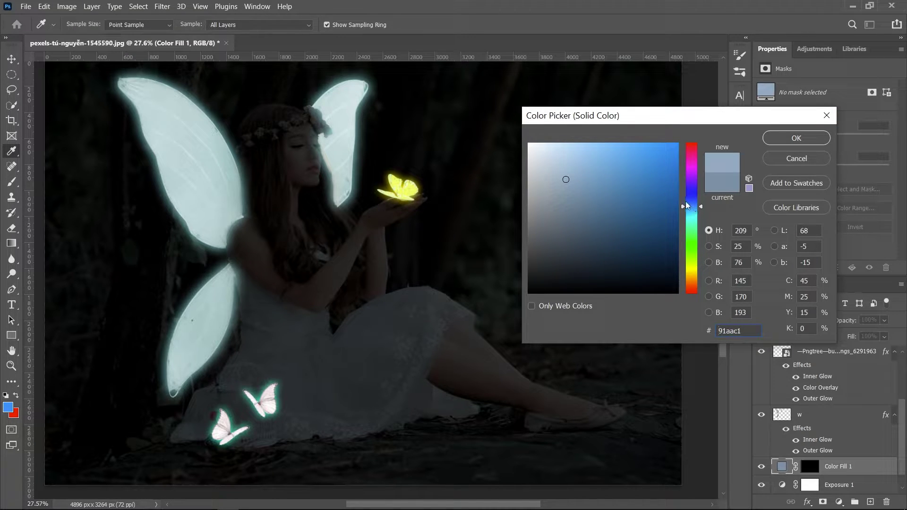
drag(684, 210, 685, 215)
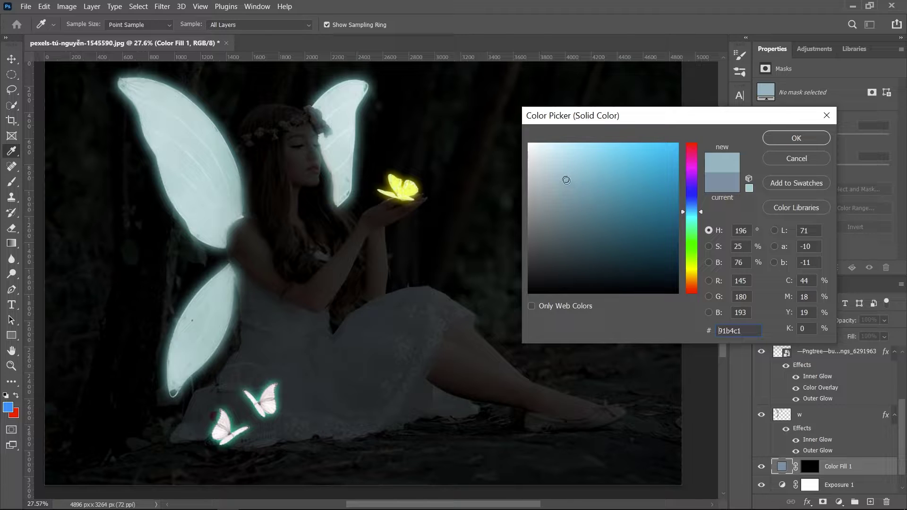
drag(566, 180, 547, 184)
drag(546, 182, 545, 176)
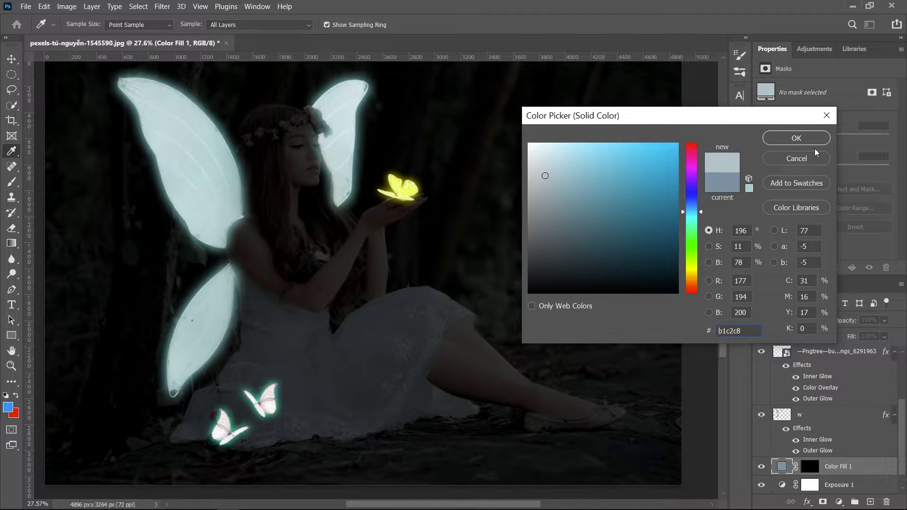
click(808, 138)
- Target the Color Fill 1 mask and choose the Brush with white as the painting colour
click(812, 470)
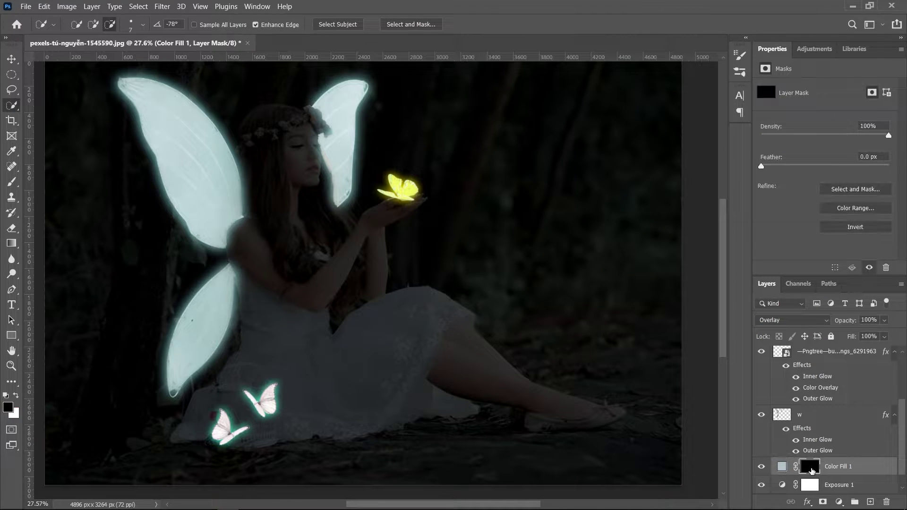
scroll(238, 198, up, 2)
scroll(284, 213, up, 2)
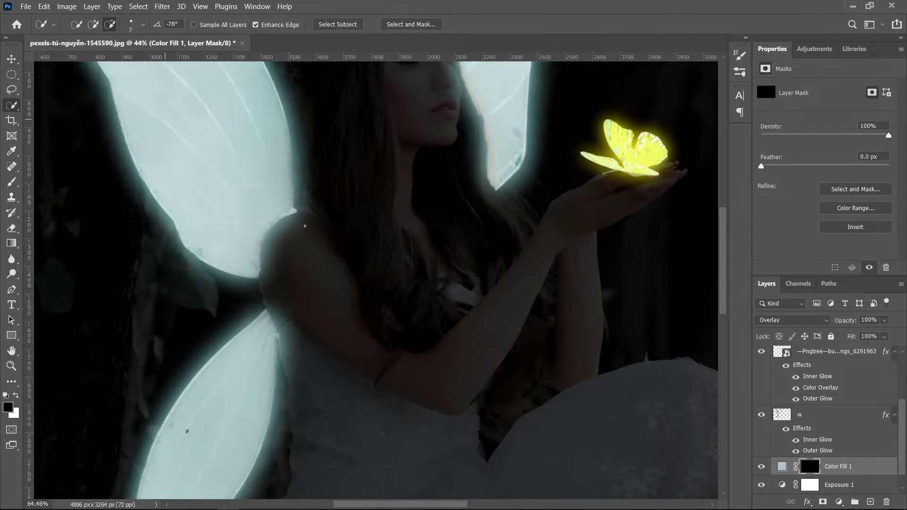
scroll(310, 224, up, 2)
scroll(283, 225, right, 2)
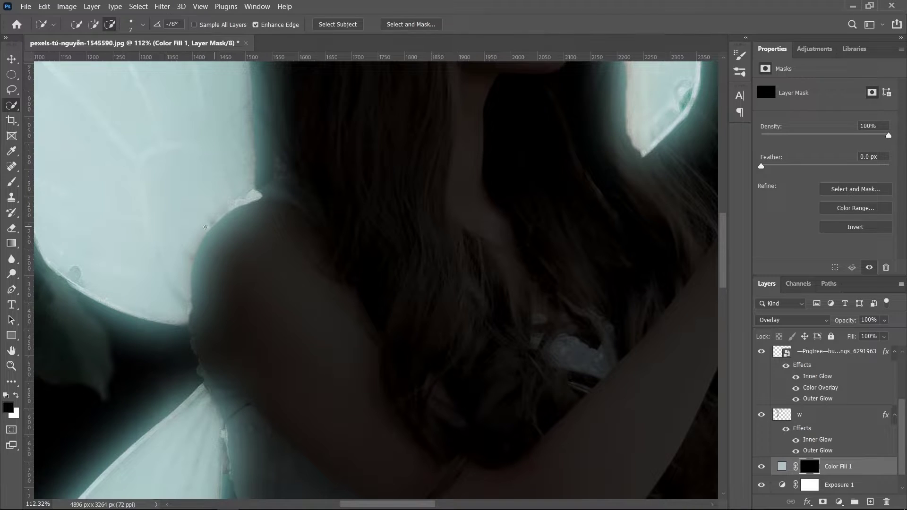
click(11, 181)
click(16, 395)
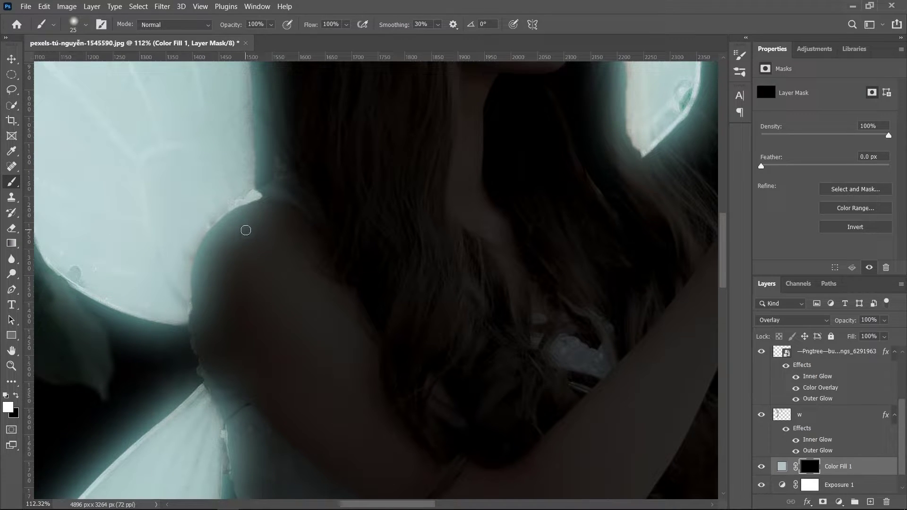
scroll(246, 228, down, 1)
scroll(811, 448, down, 1)
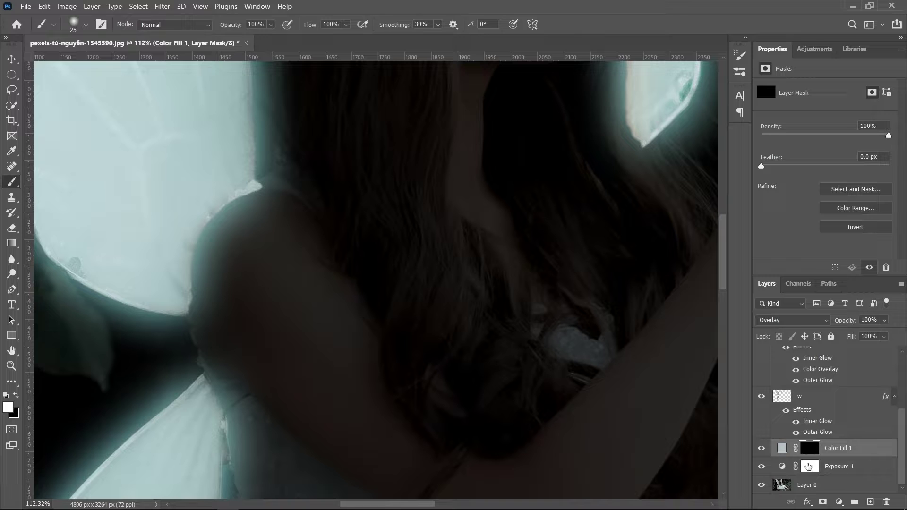
drag(808, 466, 784, 491)
scroll(451, 308, down, 5)
scroll(451, 308, down, 3)
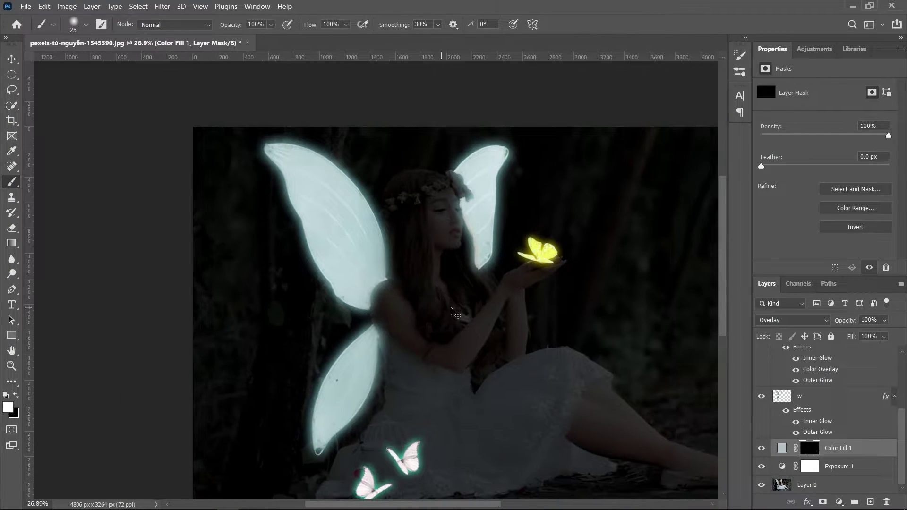
scroll(451, 308, down, 2)
scroll(553, 377, right, 2)
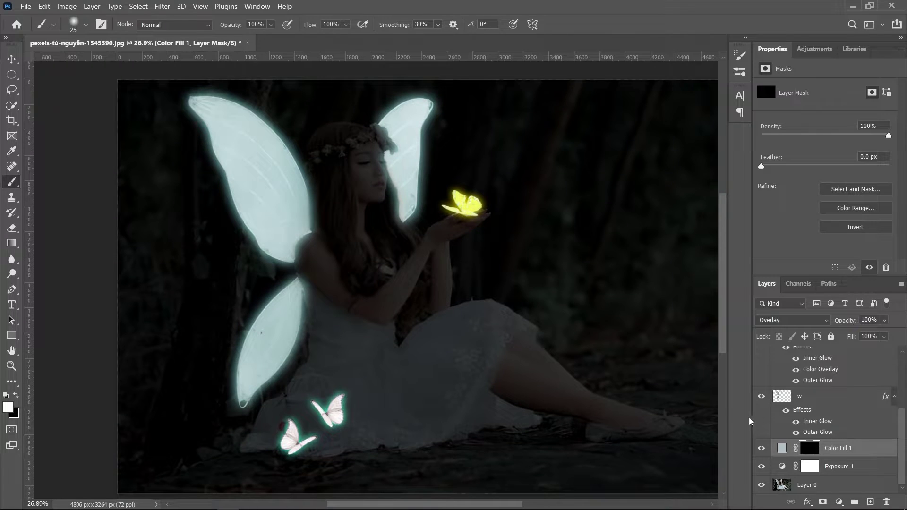
- Hide the wing glow, yellow and white butterfly layers, and the Exposure adjustment
click(761, 397)
scroll(768, 397, up, 3)
click(761, 416)
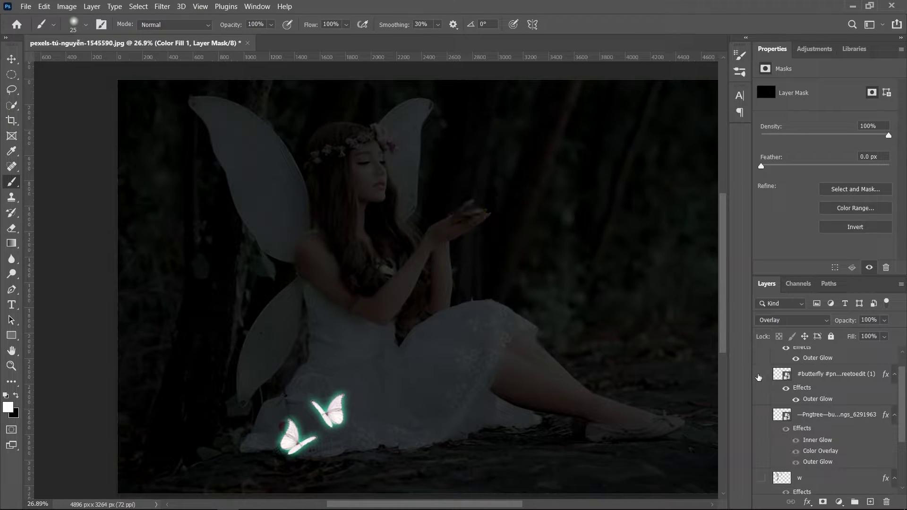
click(761, 374)
scroll(806, 385, up, 1)
click(760, 355)
scroll(803, 387, down, 3)
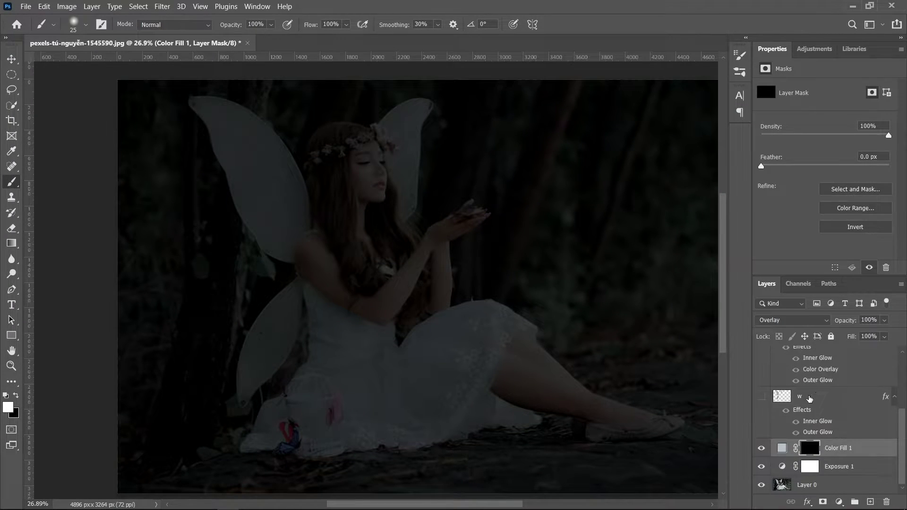
click(761, 466)
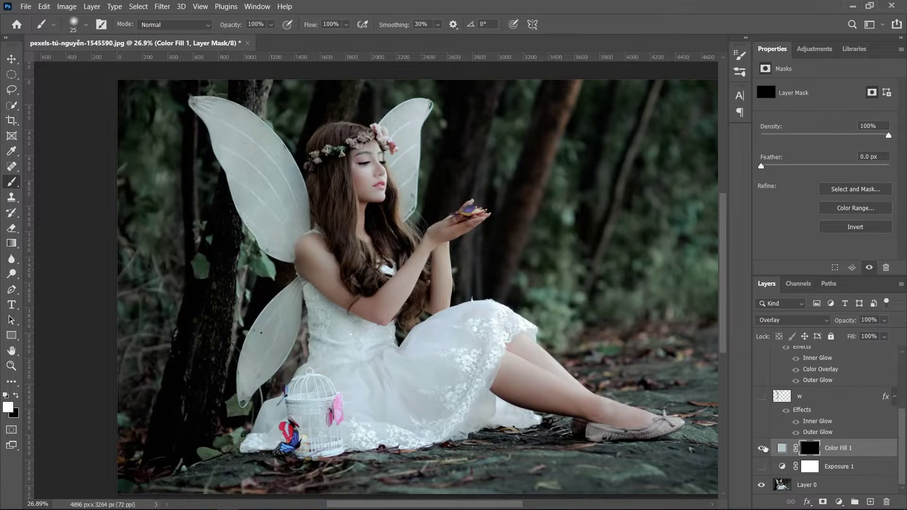
- Hide Color Fill 1 and auto-select the fairy on Layer 0 with Select > Subject
click(761, 448)
click(815, 485)
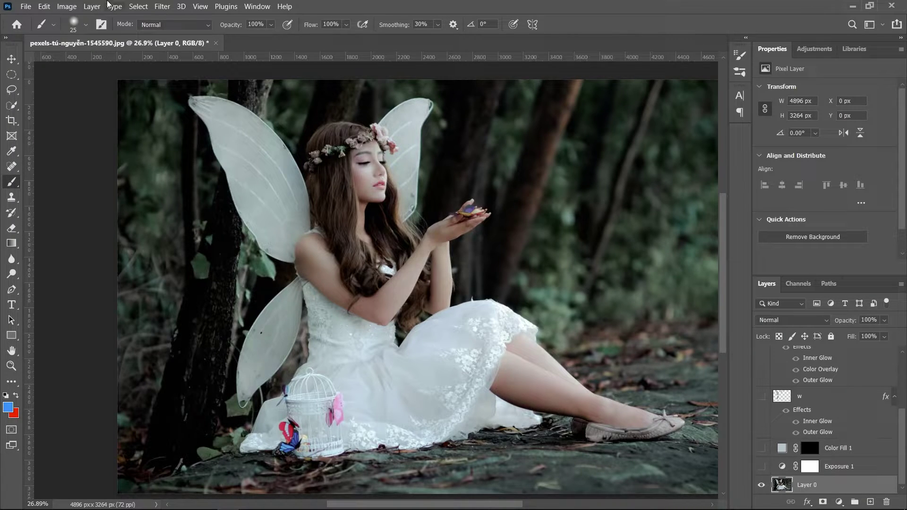
click(139, 6)
click(189, 160)
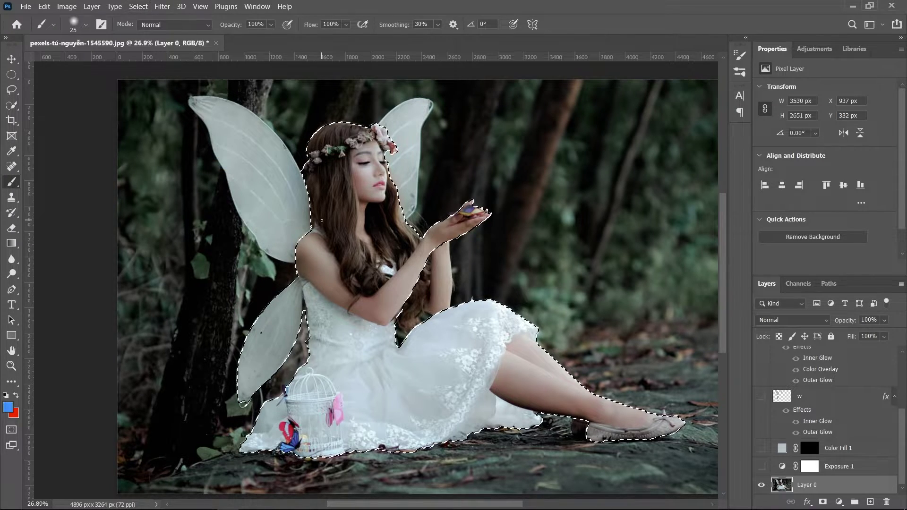
- Refine the selection with Quick Selection, removing both wings and adding the forearm and hair
scroll(318, 262, up, 3)
scroll(318, 263, up, 1)
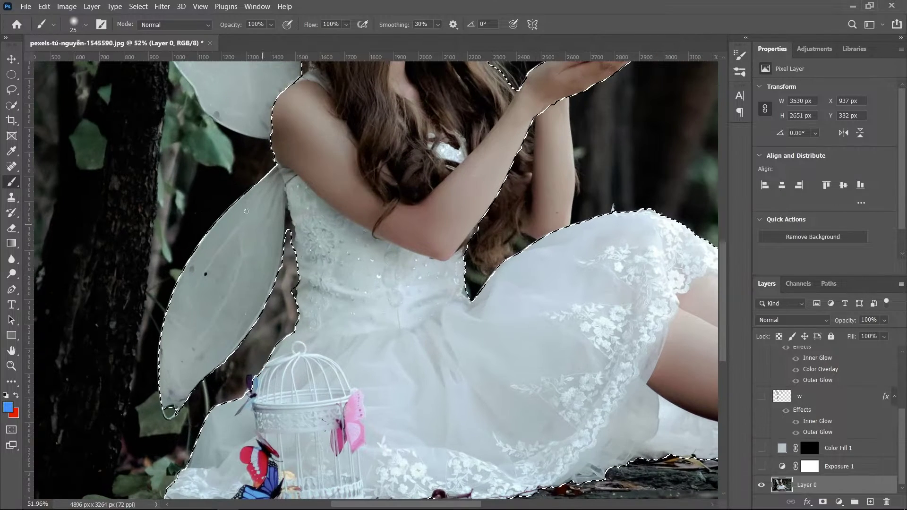
click(11, 105)
click(110, 24)
drag(283, 179, 214, 263)
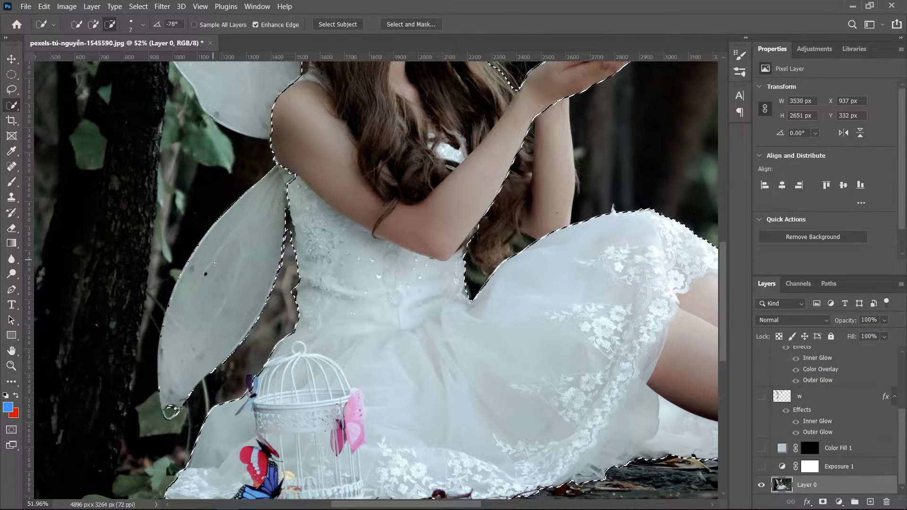
drag(259, 301, 203, 349)
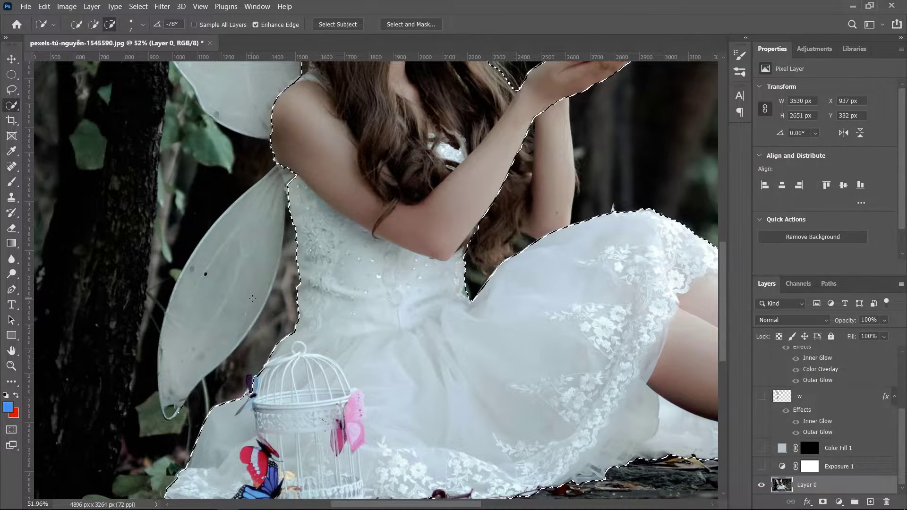
scroll(349, 301, down, 3)
scroll(349, 301, up, 3)
scroll(349, 301, up, 3)
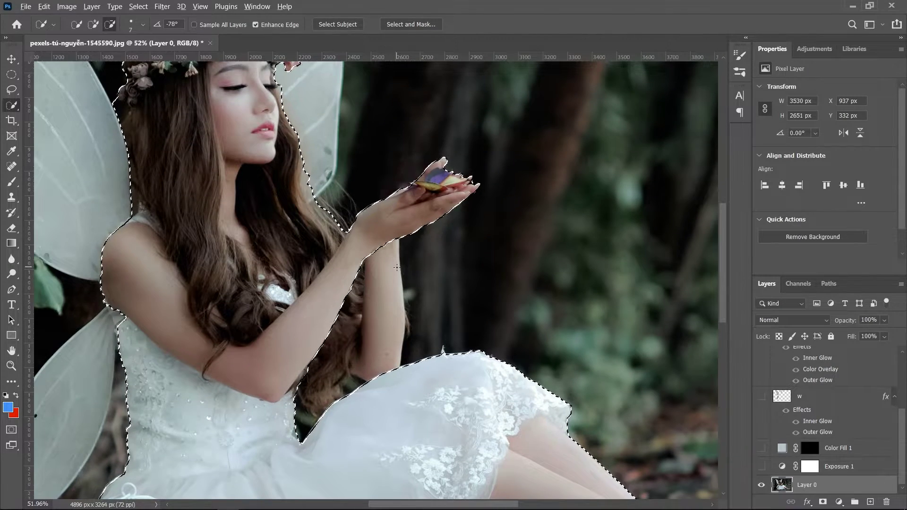
scroll(376, 235, up, 1)
click(93, 25)
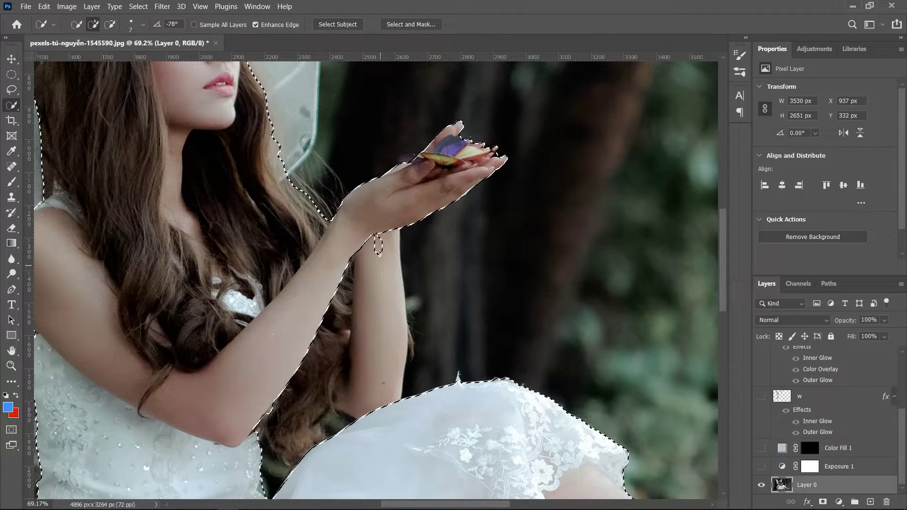
mouse_move(373, 236)
mouse_down()
mouse_move(374, 271)
mouse_move(352, 255)
mouse_up()
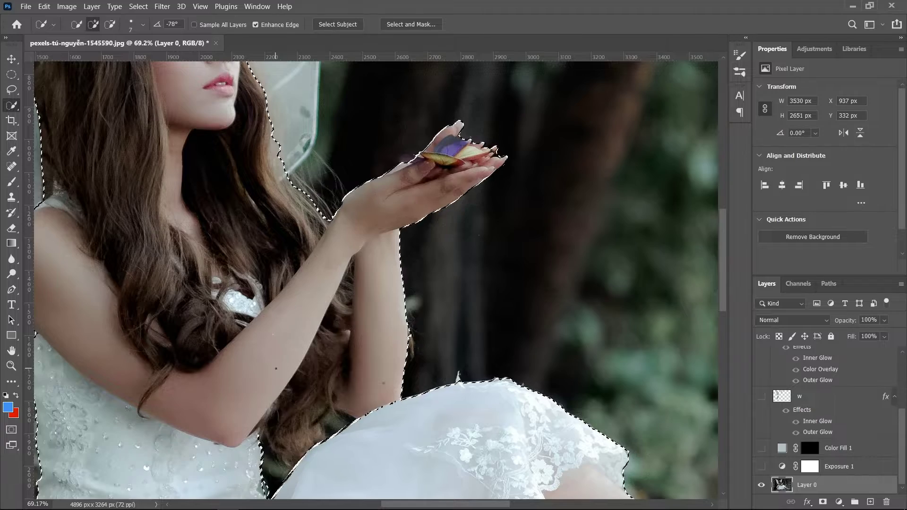
- Copy the fairy onto new Layer 1 and show Exposure 1 and the wing glow again
scroll(276, 367, up, 3)
scroll(275, 368, up, 3)
scroll(265, 349, down, 2)
scroll(250, 335, down, 3)
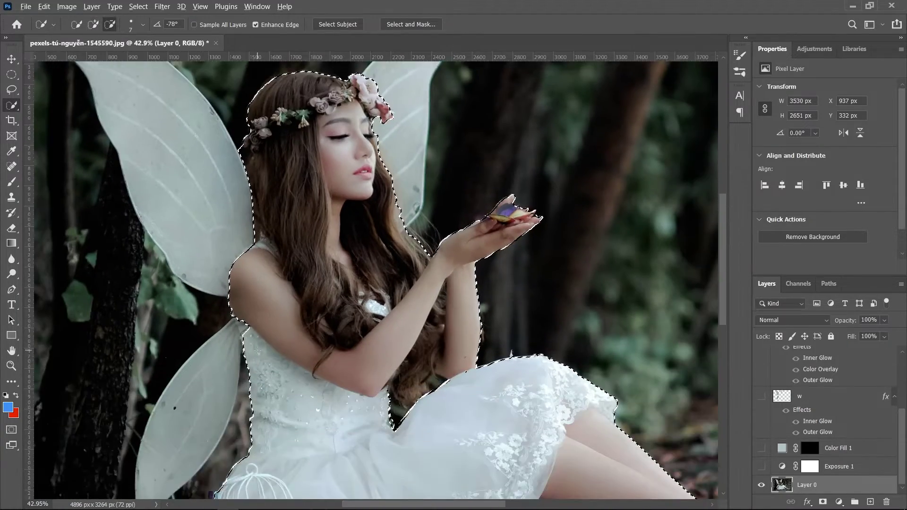
scroll(236, 320, up, 4)
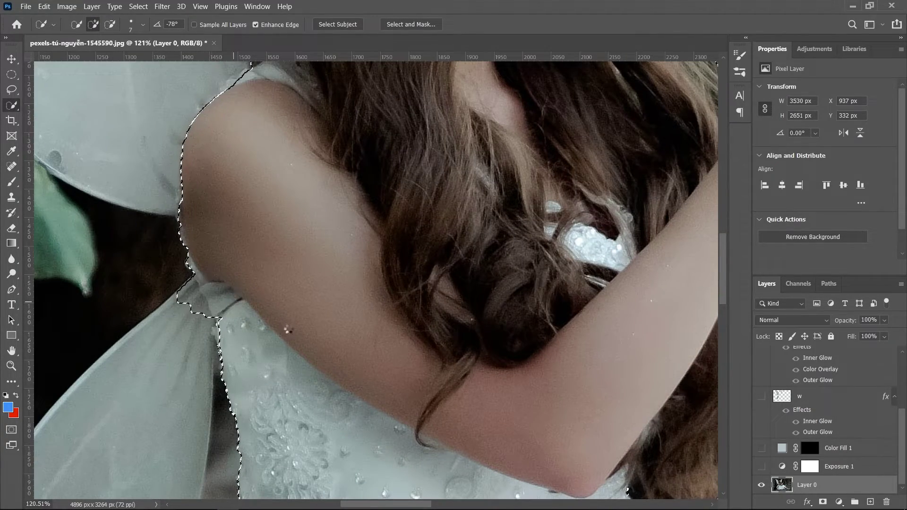
scroll(288, 326, down, 5)
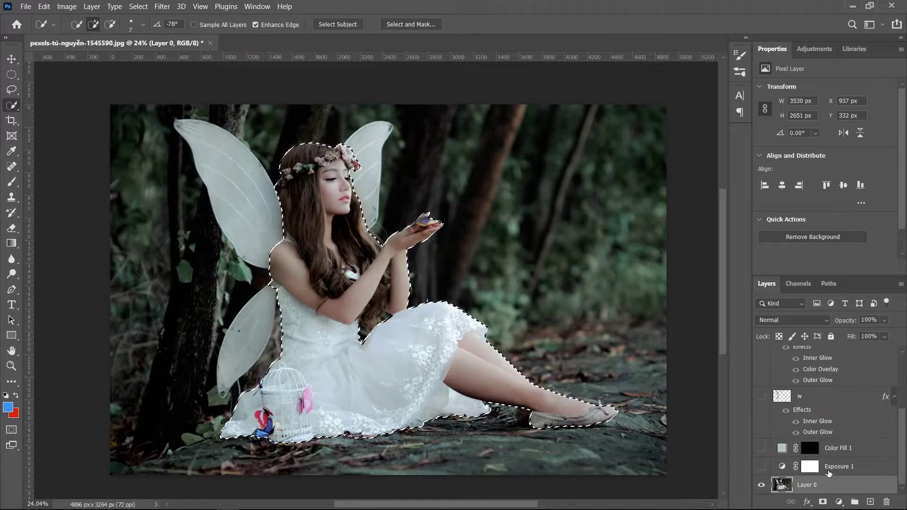
key(ctrl+j)
click(761, 466)
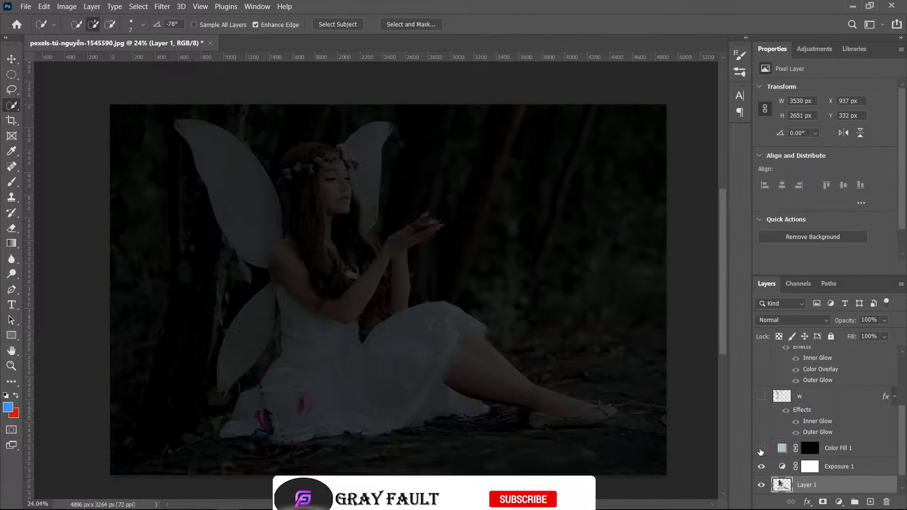
click(760, 396)
scroll(760, 425, up, 3)
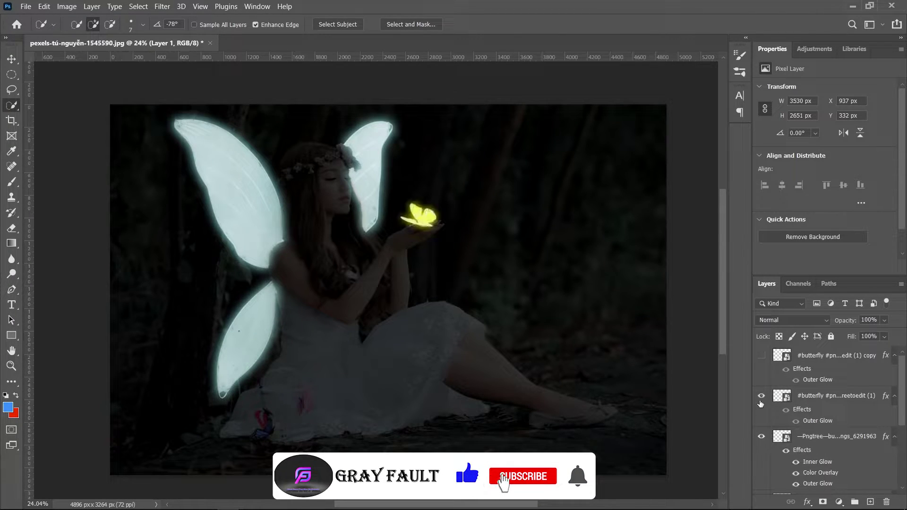
scroll(802, 425, down, 3)
- Choose the Brush on the Color Fill 1 mask, trying a lower opacity before restoring 100%
click(805, 429)
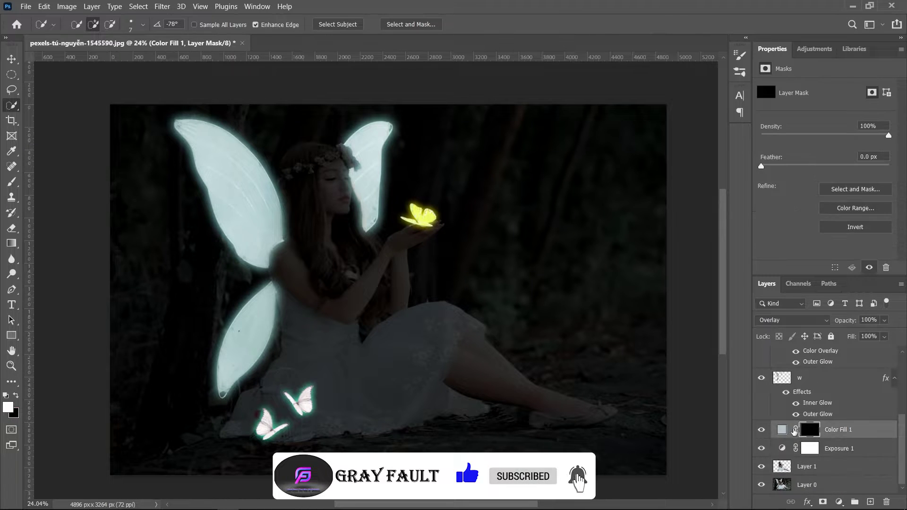
click(13, 181)
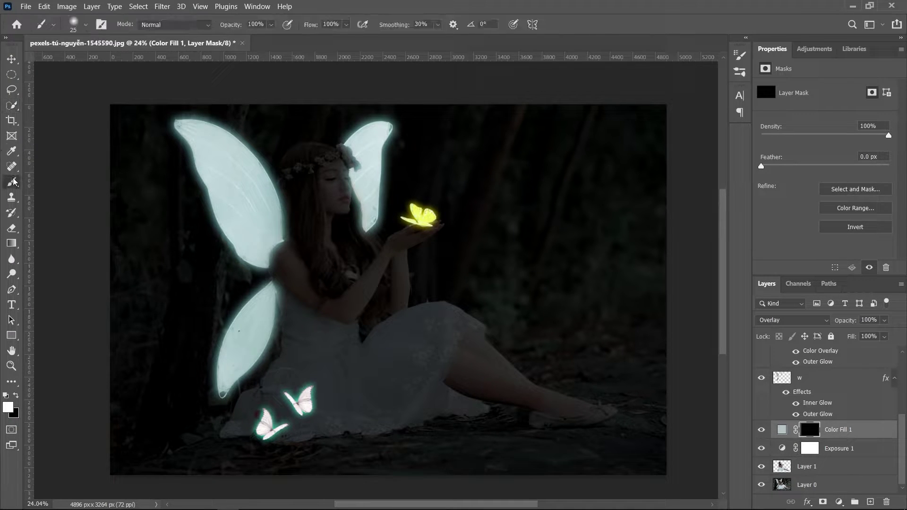
drag(243, 26, 229, 26)
key(0)
scroll(308, 266, up, 2)
scroll(302, 271, up, 3)
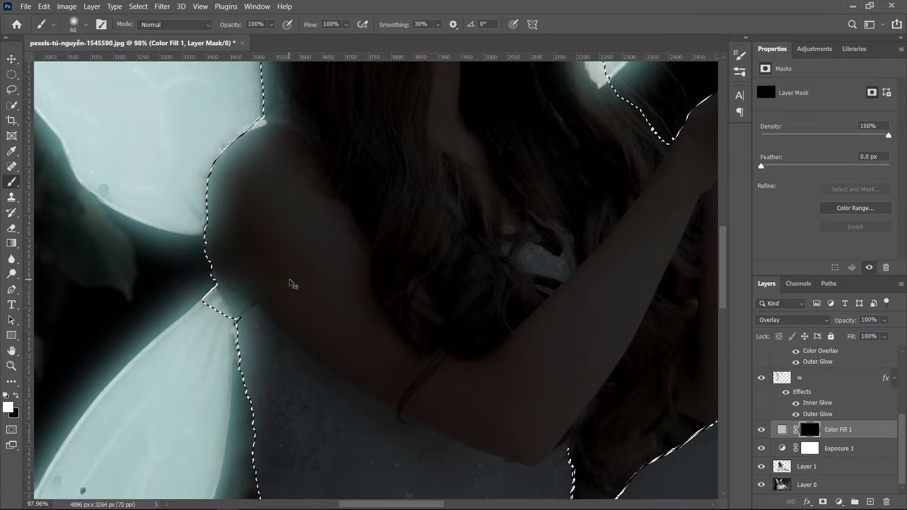
scroll(289, 282, down, 3)
- On the Exposure 1 mask, paint at 18% opacity along the fairy's shoulder and edge
click(839, 448)
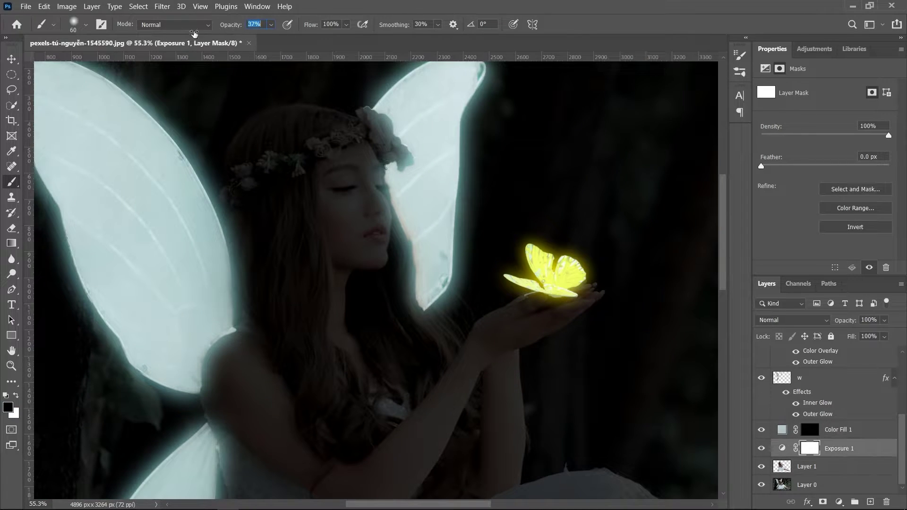
scroll(241, 214, up, 3)
key(bracketright)
key(bracketright)
key(bracketright)
key(1)
key(8)
drag(241, 215, 128, 371)
scroll(128, 371, up, 2)
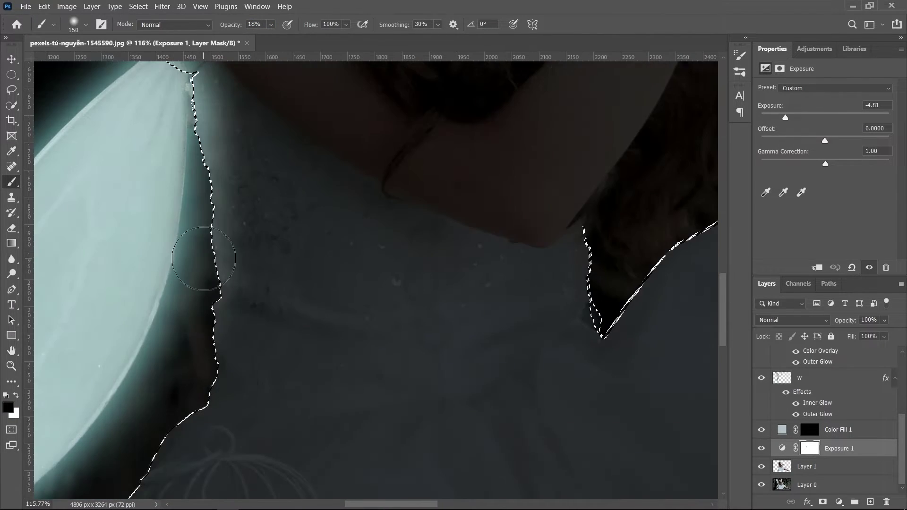
key(bracketleft)
key(bracketleft)
key(bracketleft)
drag(223, 340, 288, 368)
scroll(340, 361, up, 5)
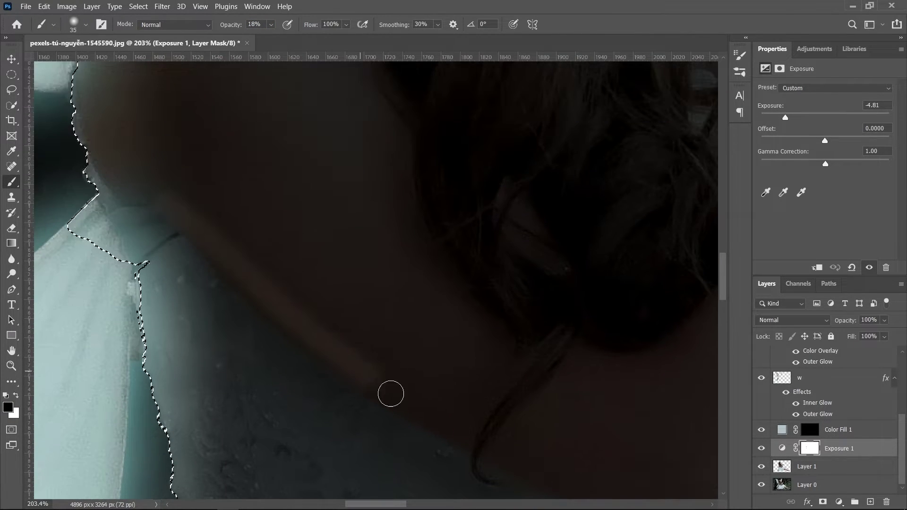
key(bracketleft)
scroll(103, 124, down, 2)
key(bracketright)
key(bracketright)
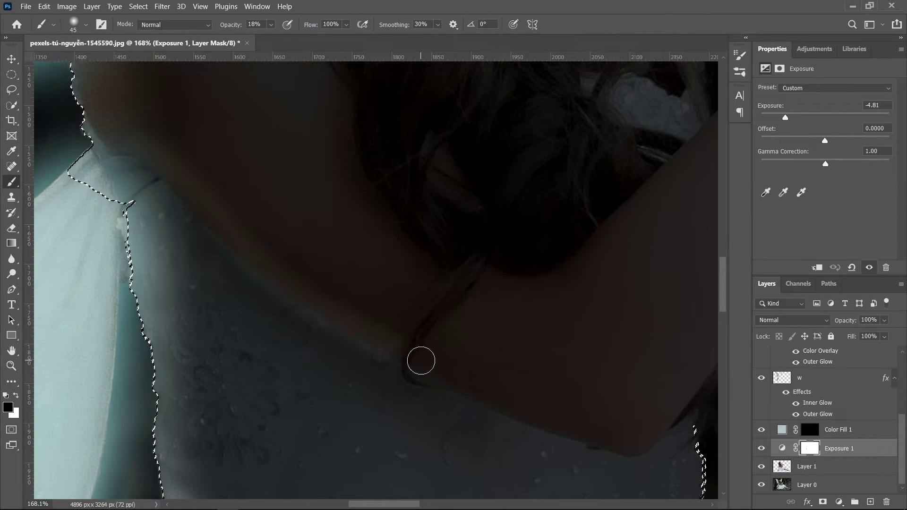
scroll(331, 213, up, 1)
scroll(283, 162, down, 3)
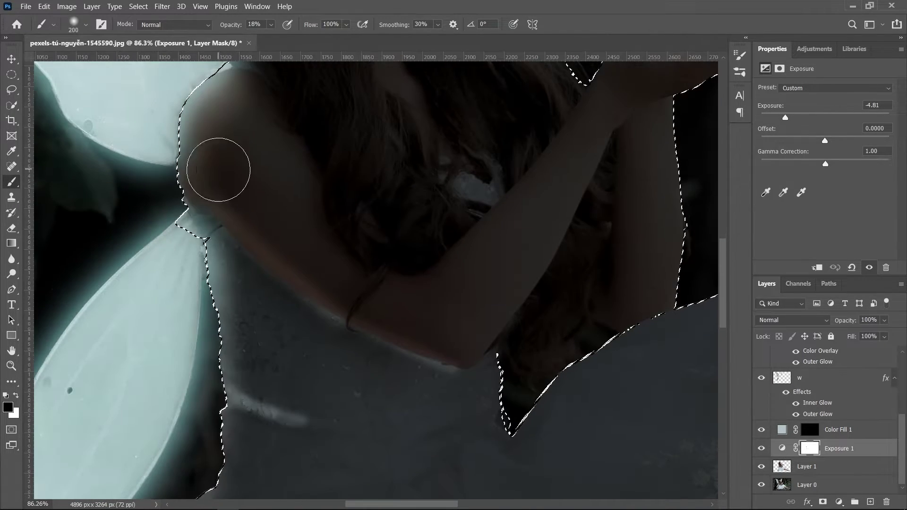
- Continue painting the Exposure 1 mask around the fairy's hand, resizing the brush as needed
key(bracketright)
key(bracketright)
key(bracketright)
scroll(263, 316, down, 2)
scroll(242, 161, down, 3)
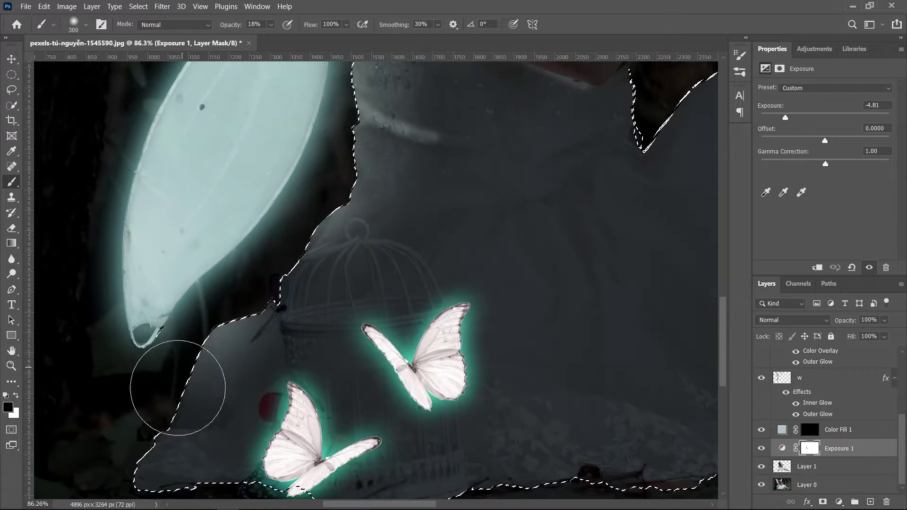
scroll(277, 258, down, 2)
scroll(423, 152, up, 5)
scroll(275, 324, up, 2)
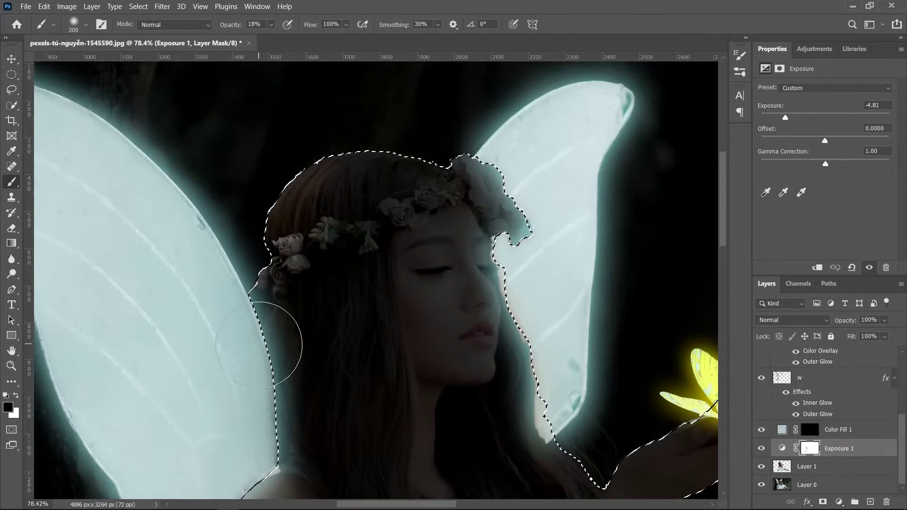
scroll(411, 203, up, 4)
key(bracketleft)
key(bracketleft)
key(bracketleft)
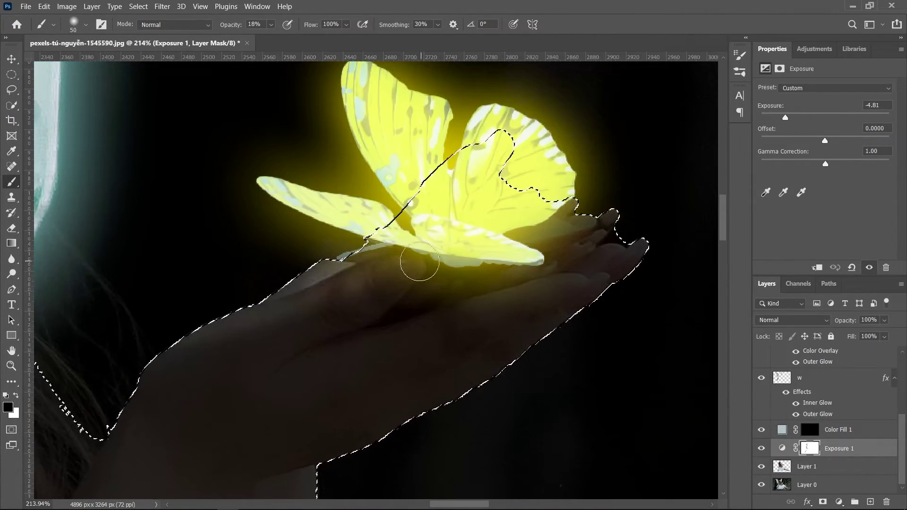
scroll(465, 256, down, 2)
scroll(569, 216, down, 1)
key(bracketright)
key(bracketright)
key(bracketright)
scroll(253, 232, down, 2)
scroll(374, 242, down, 3)
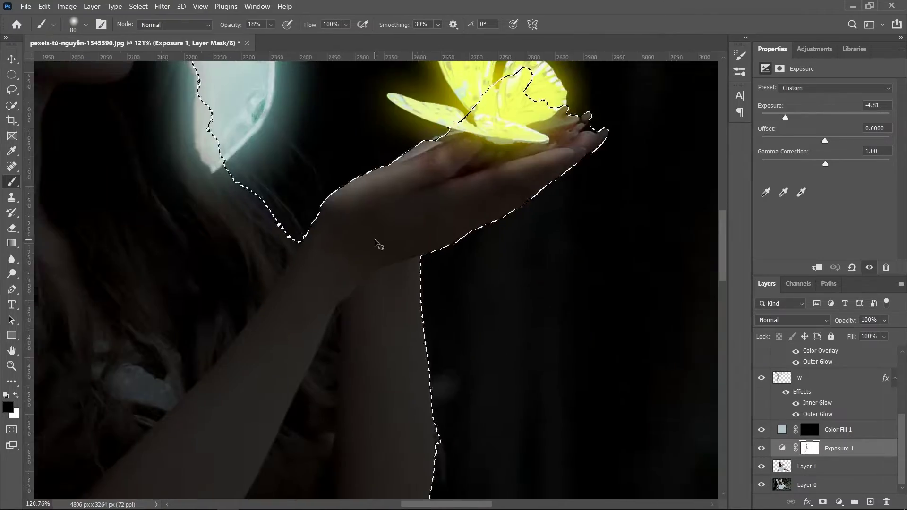
scroll(298, 230, up, 3)
scroll(297, 230, up, 2)
key(bracketright)
scroll(405, 299, down, 3)
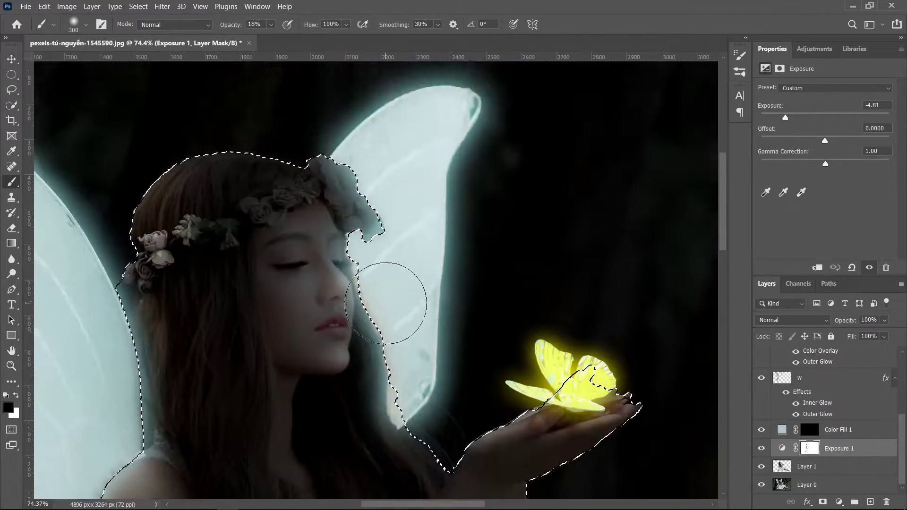
scroll(338, 384, down, 1)
scroll(540, 313, down, 2)
scroll(243, 364, down, 1)
scroll(192, 334, up, 2)
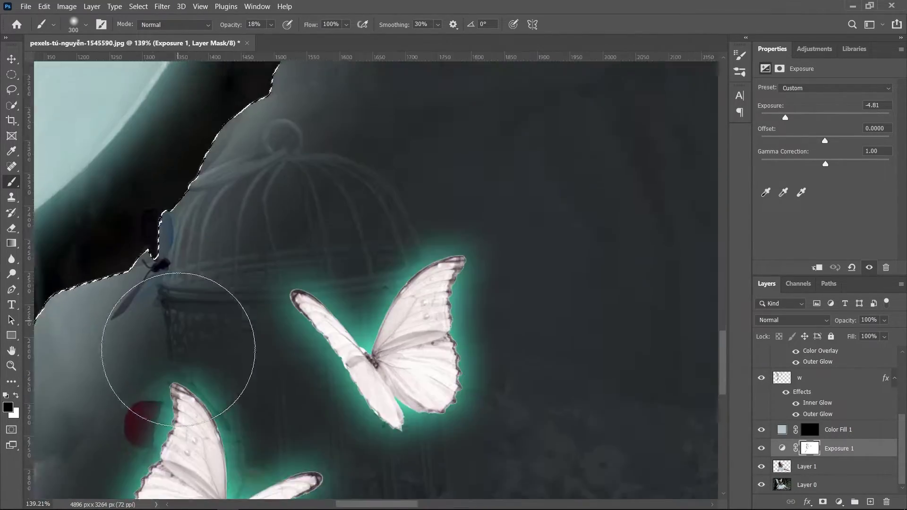
scroll(101, 293, up, 1)
scroll(267, 210, up, 1)
- Paint the Exposure 1 mask finely around the birdcage top, alternating small and large brushes
key(bracketleft)
key(bracketleft)
key(bracketleft)
scroll(267, 210, up, 1)
key(bracketleft)
key(bracketleft)
key(bracketleft)
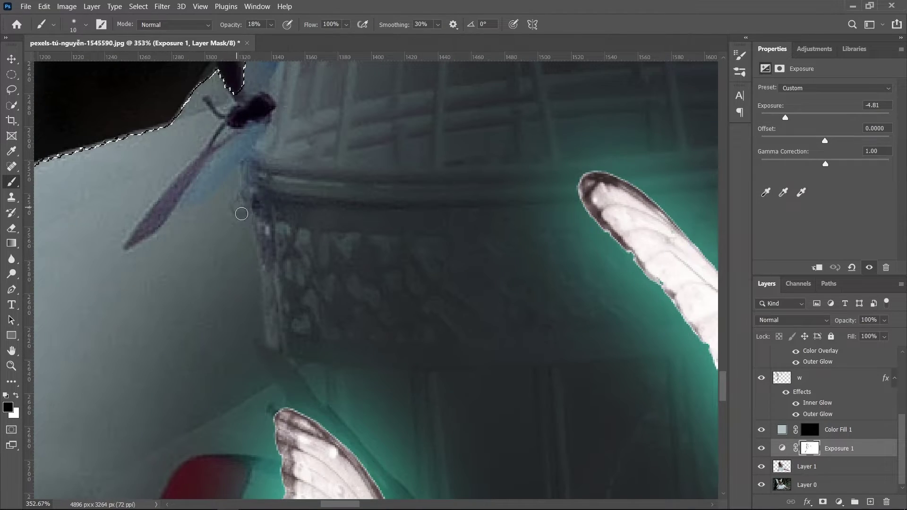
scroll(239, 209, up, 1)
scroll(243, 246, up, 2)
scroll(324, 162, down, 1)
scroll(324, 162, down, 2)
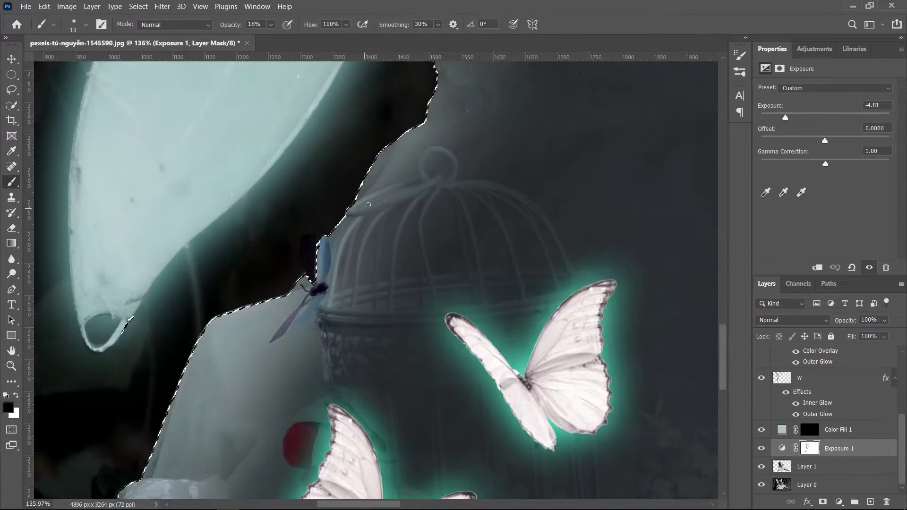
scroll(470, 223, up, 3)
scroll(443, 129, up, 1)
scroll(443, 129, down, 4)
scroll(499, 148, down, 4)
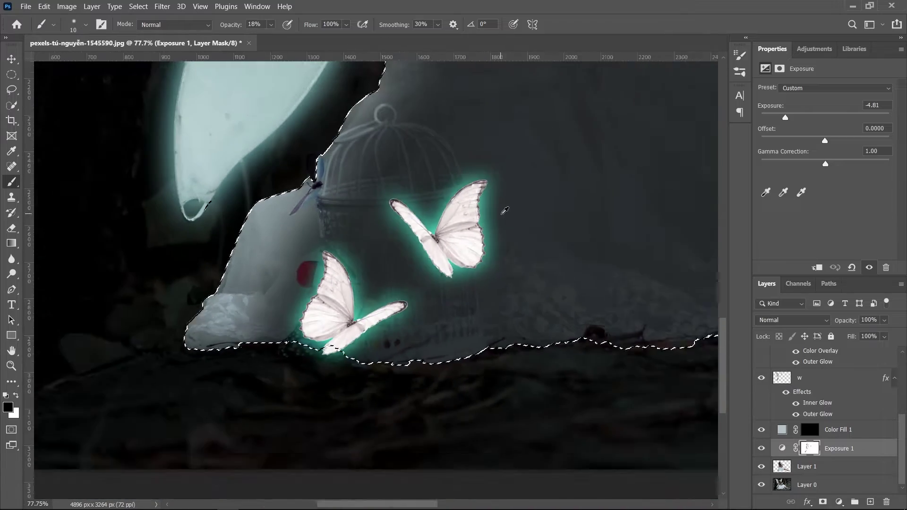
key(bracketright)
key(bracketright)
key(bracketright)
key(bracketright)
key(bracketright)
key(bracketright)
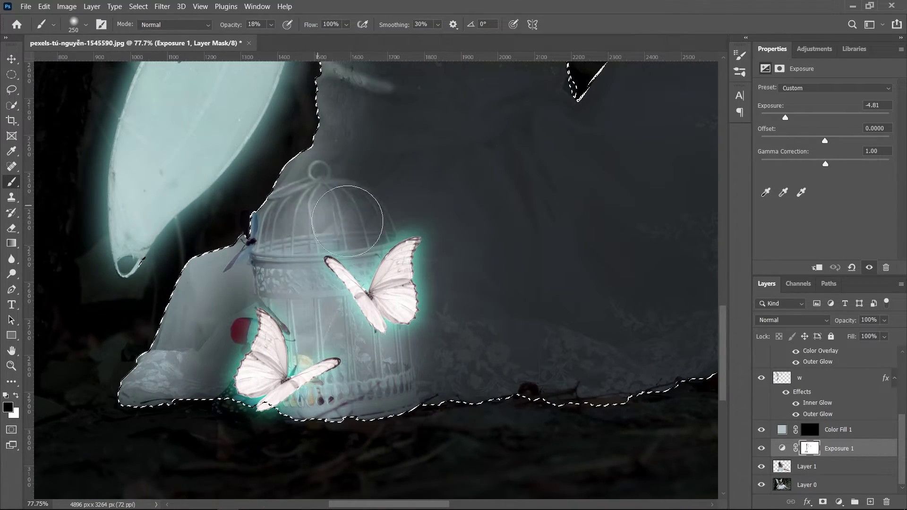
scroll(326, 387, down, 3)
scroll(330, 370, up, 2)
key(bracketleft)
key(bracketleft)
key(bracketleft)
scroll(294, 334, up, 2)
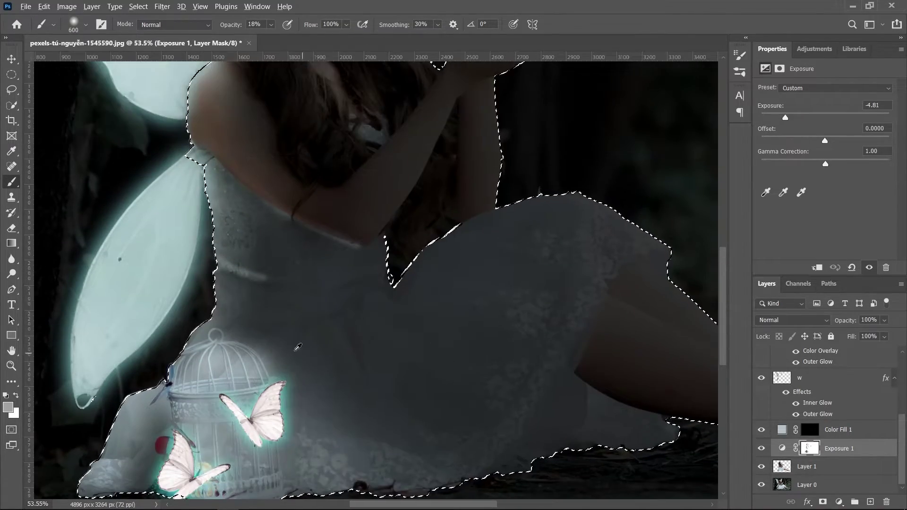
scroll(304, 203, up, 2)
key(bracketleft)
key(bracketleft)
key(bracketleft)
scroll(429, 357, up, 1)
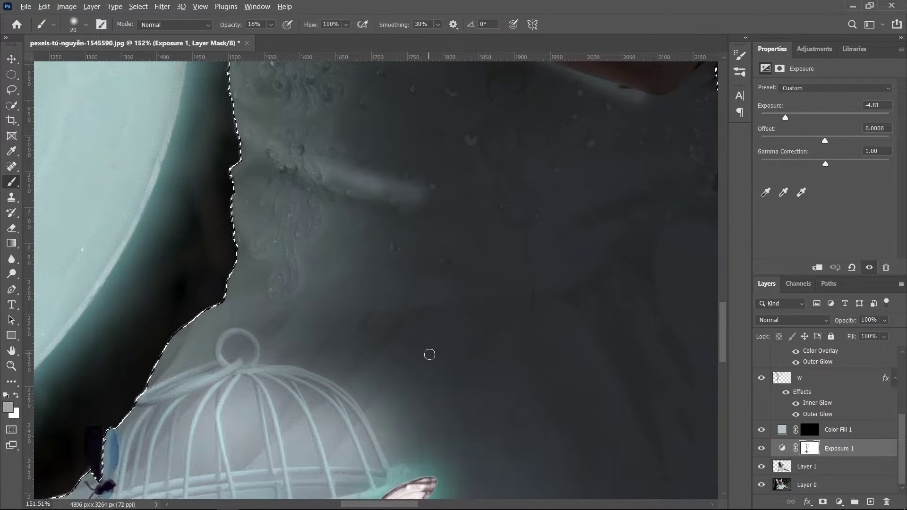
scroll(391, 233, up, 1)
key(bracketright)
scroll(383, 241, down, 2)
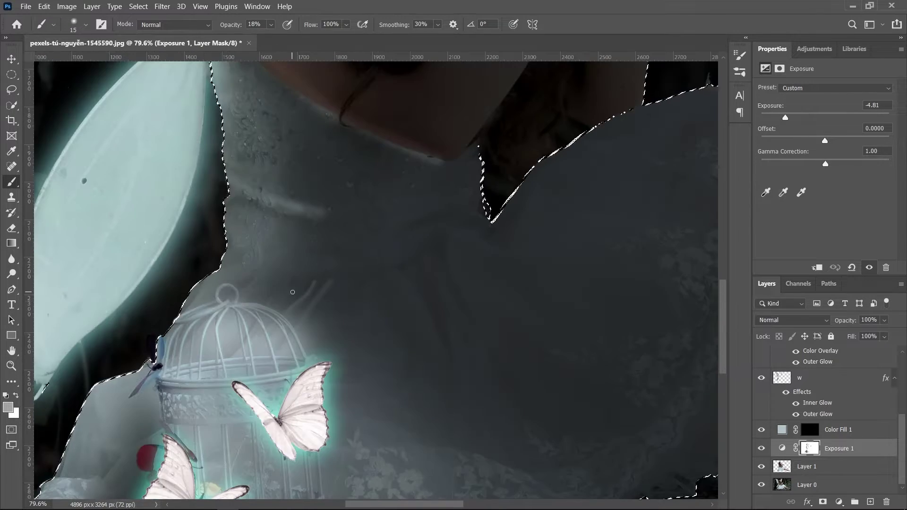
scroll(385, 283, up, 1)
scroll(374, 309, up, 1)
key(bracketright)
key(bracketright)
key(bracketright)
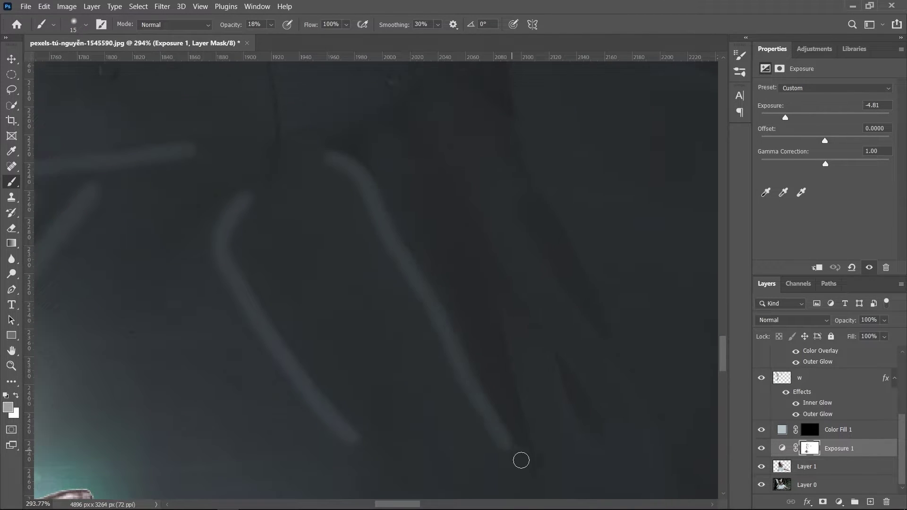
scroll(524, 411, right, 2)
scroll(520, 345, up, 2)
key(bracketleft)
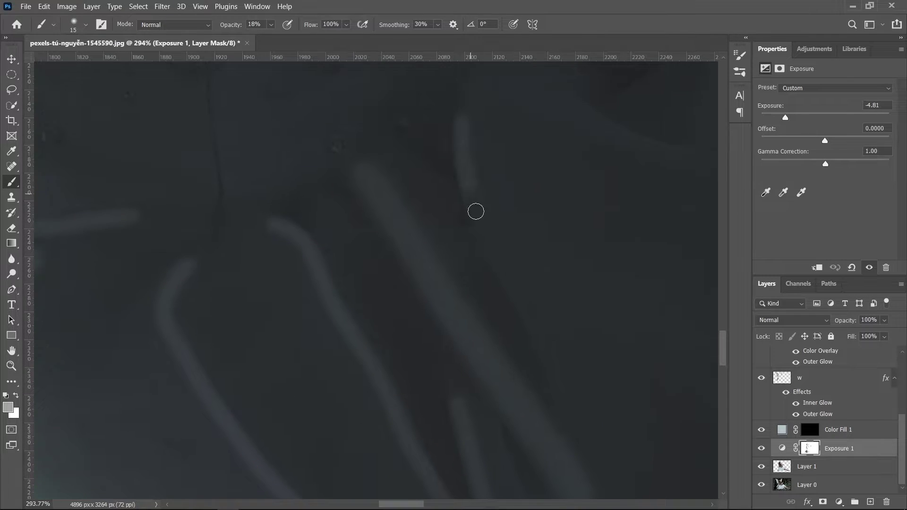
scroll(474, 211, down, 2)
scroll(494, 330, right, 1)
scroll(358, 228, up, 2)
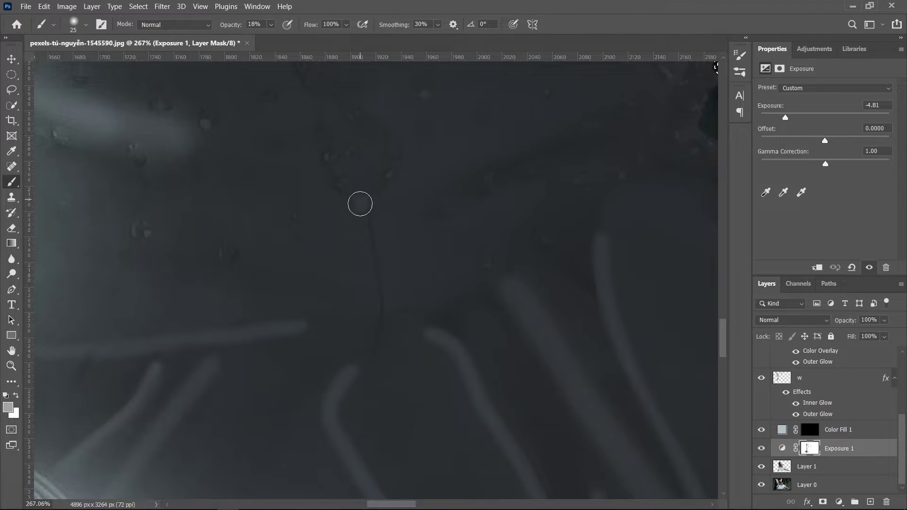
scroll(360, 203, down, 2)
scroll(334, 261, up, 1)
- Retarget the Exposure 1 mask with black as the painting colour and a larger brush
click(808, 448)
click(564, 273)
key(Return)
key(b)
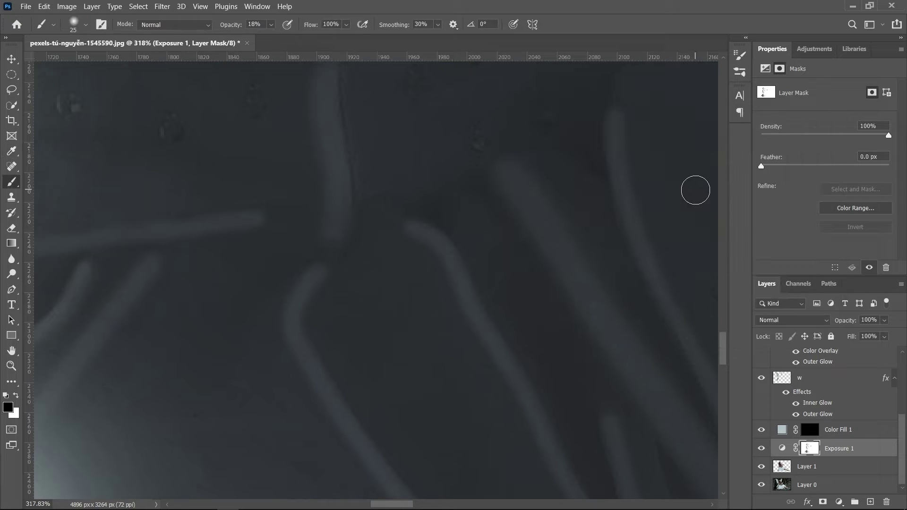
scroll(447, 208, down, 2)
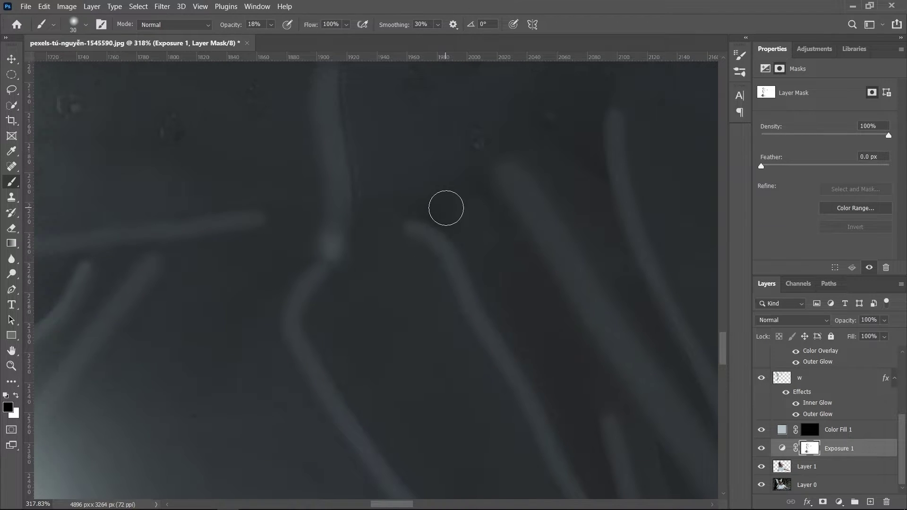
scroll(383, 182, down, 5)
key(bracketright)
key(bracketright)
key(bracketright)
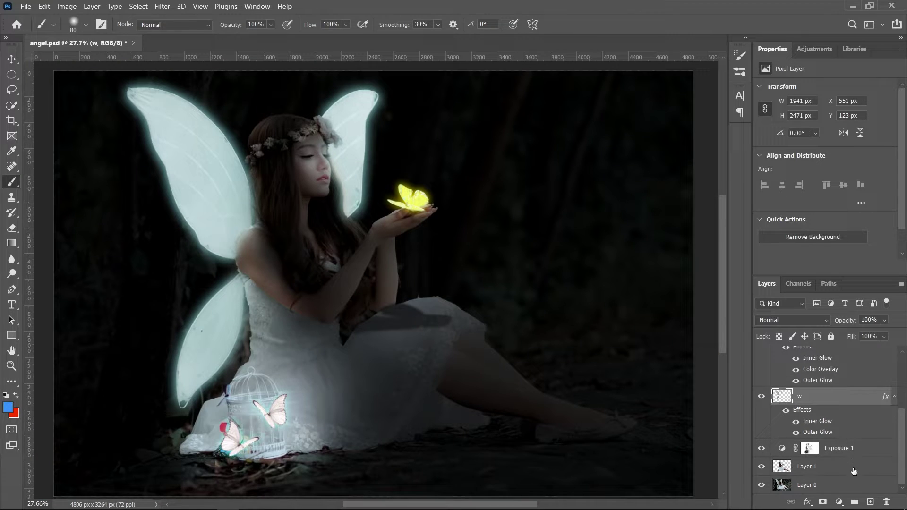
- Add a cyan 17fdd4 Solid Color fill layer above Exposure 1, blended in Overlay
click(846, 450)
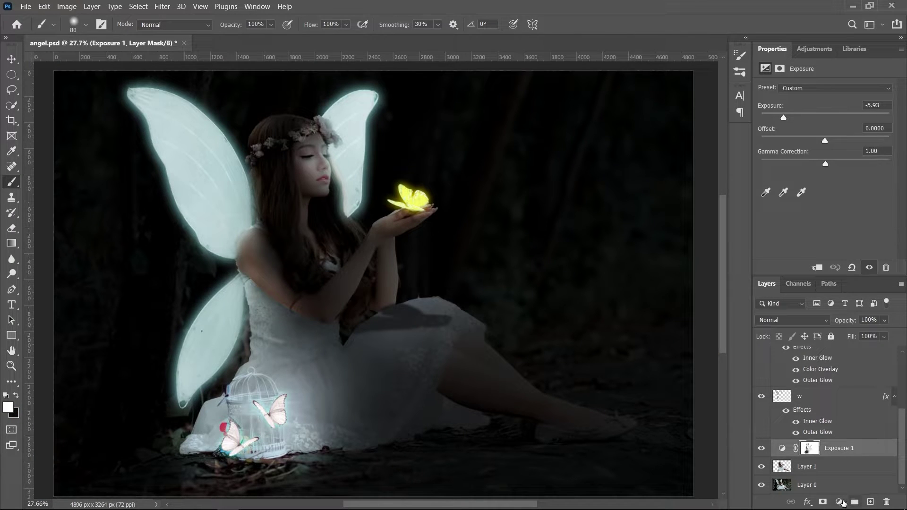
click(839, 502)
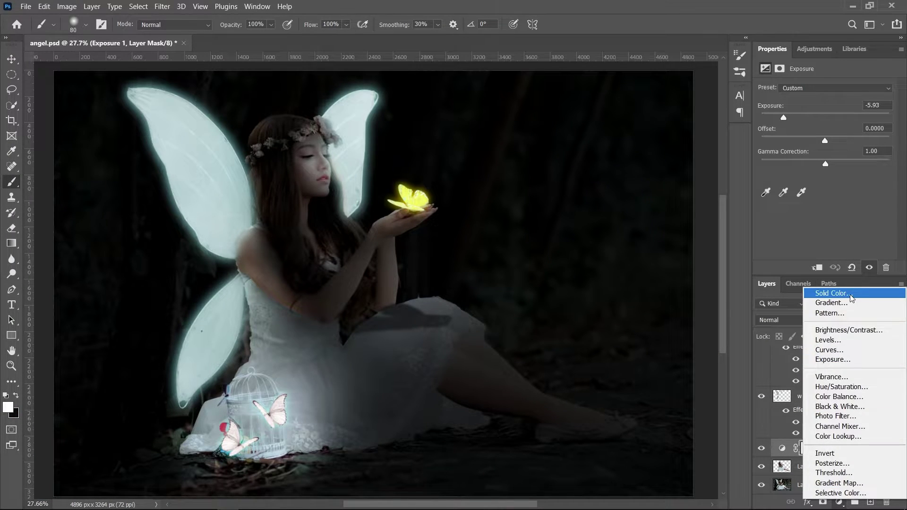
click(833, 293)
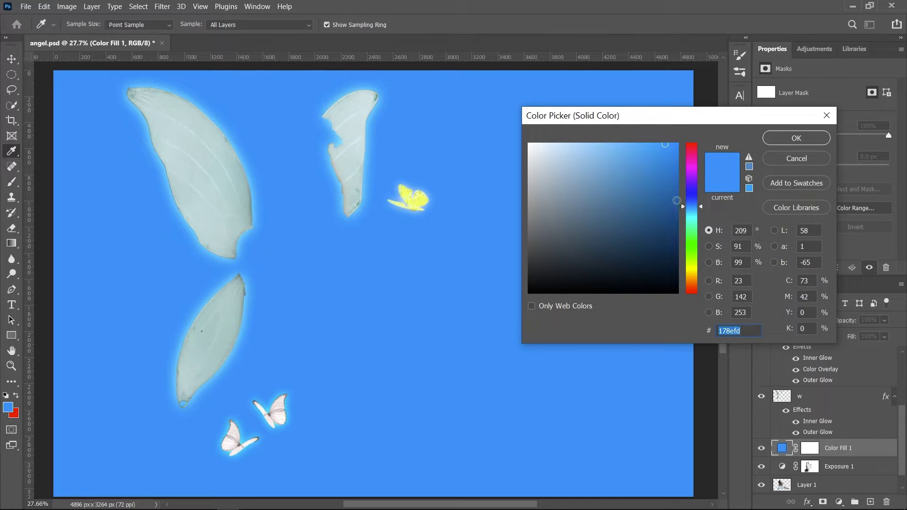
drag(681, 206, 682, 222)
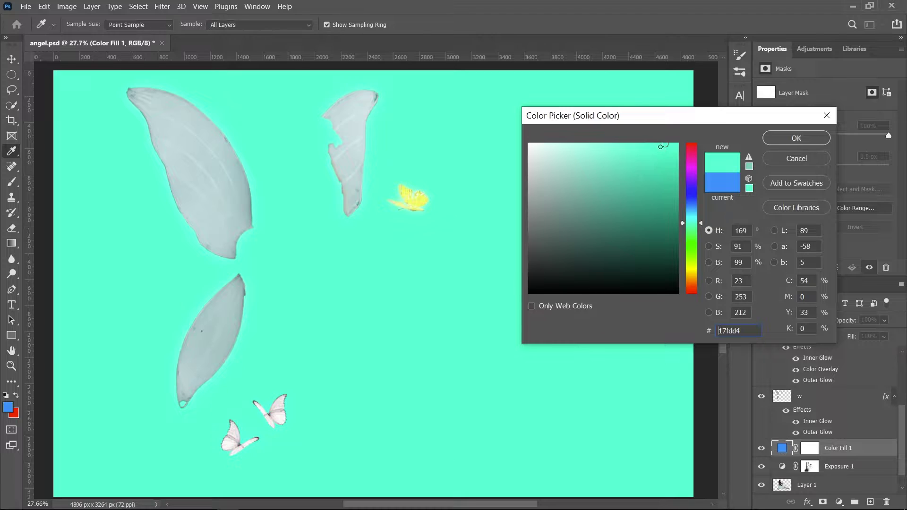
click(771, 139)
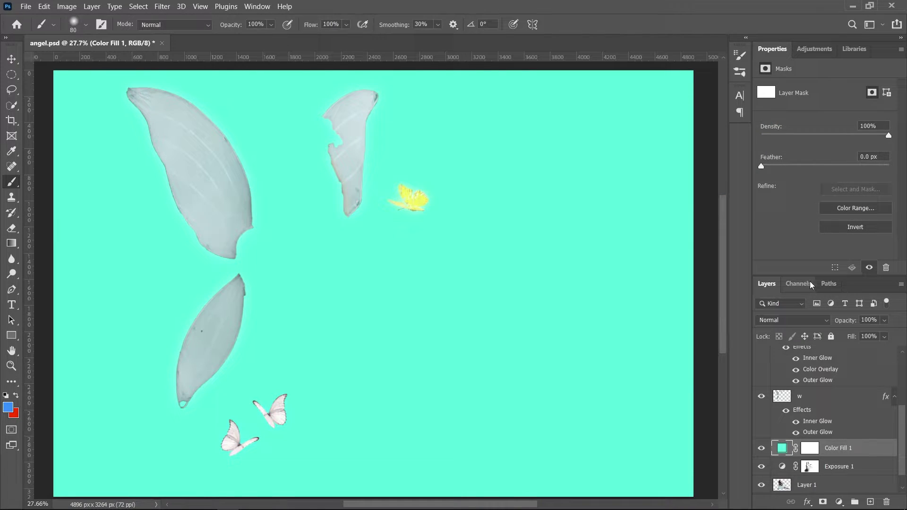
click(826, 319)
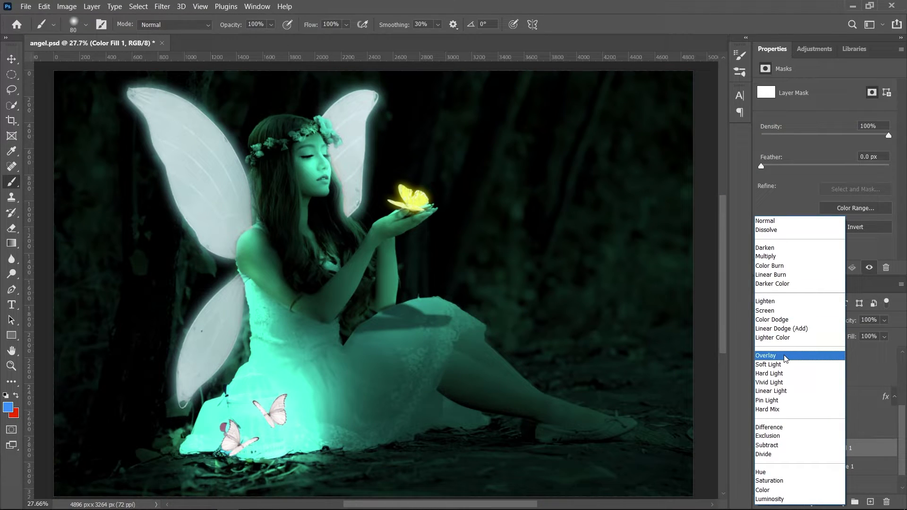
click(784, 357)
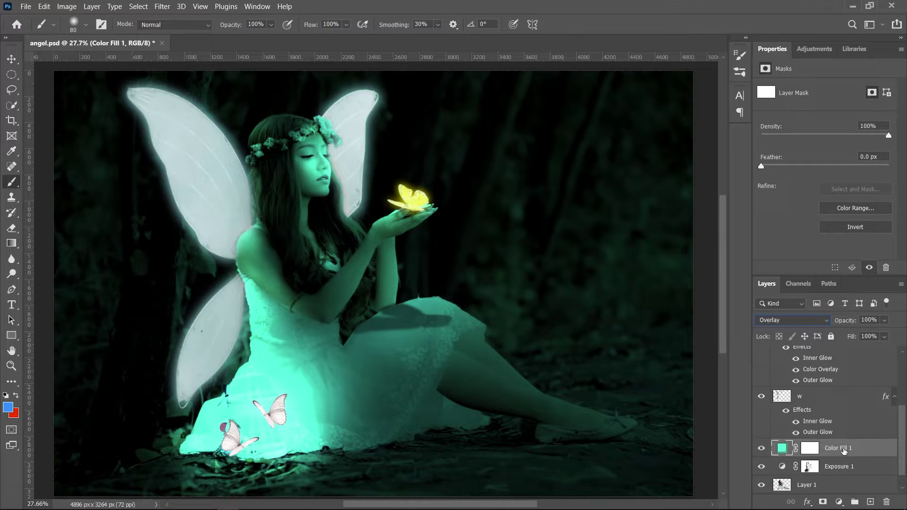
- Split Color Fill 1's Underlying Layer Blend If slider at 187 and set opacity to 68%
double_click(872, 450)
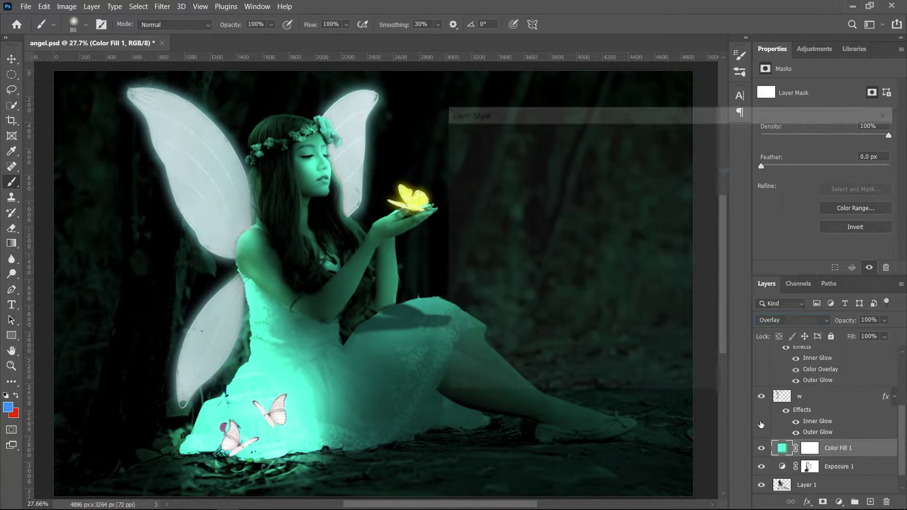
key(alt)
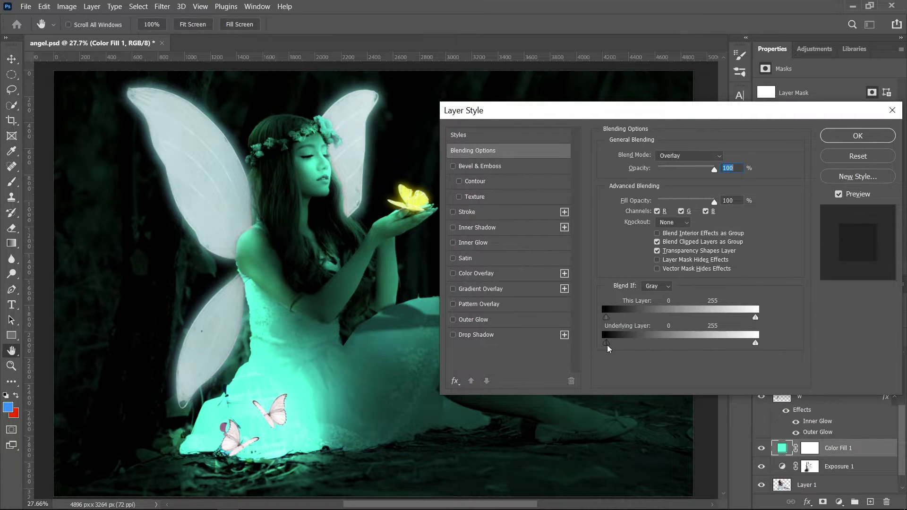
drag(612, 347, 725, 343)
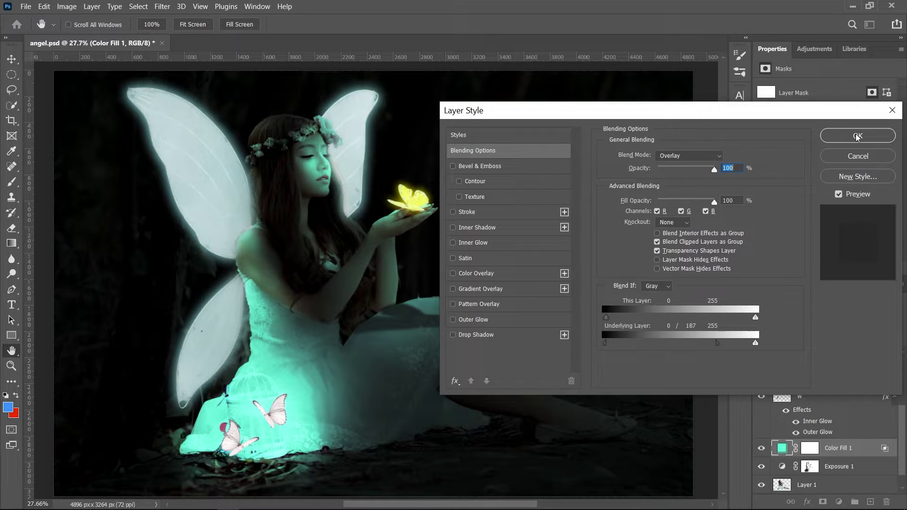
drag(713, 169, 699, 178)
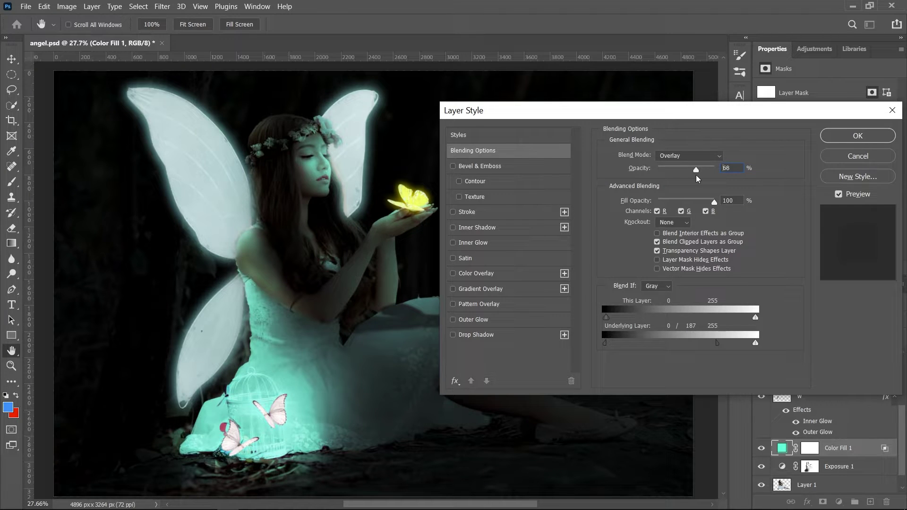
click(857, 136)
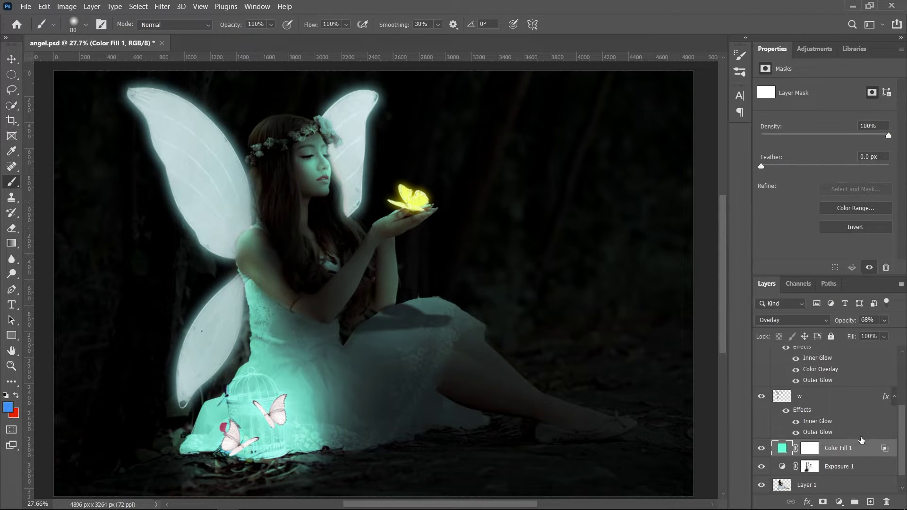
- On Color Fill 1's mask, paint black at ~52% over the fairy's face, bodice and skirt
scroll(368, 410, down, 1)
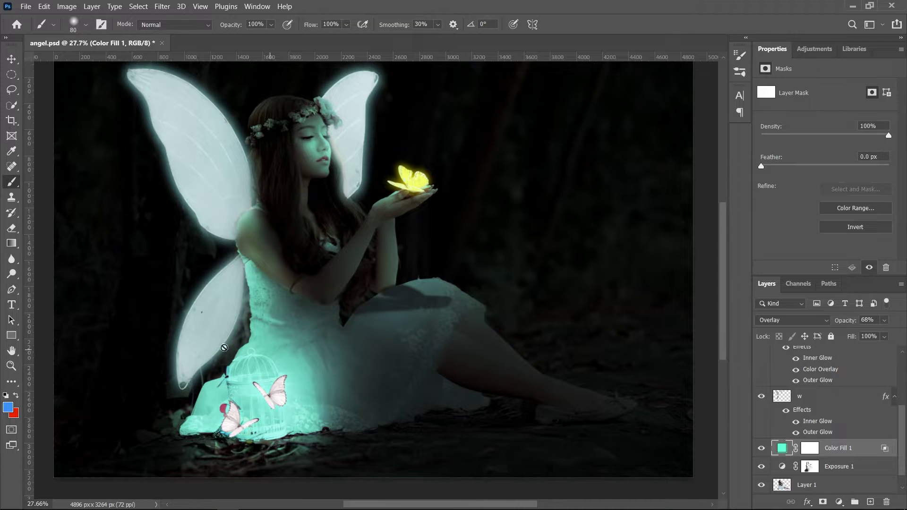
key(ctrl+backslash)
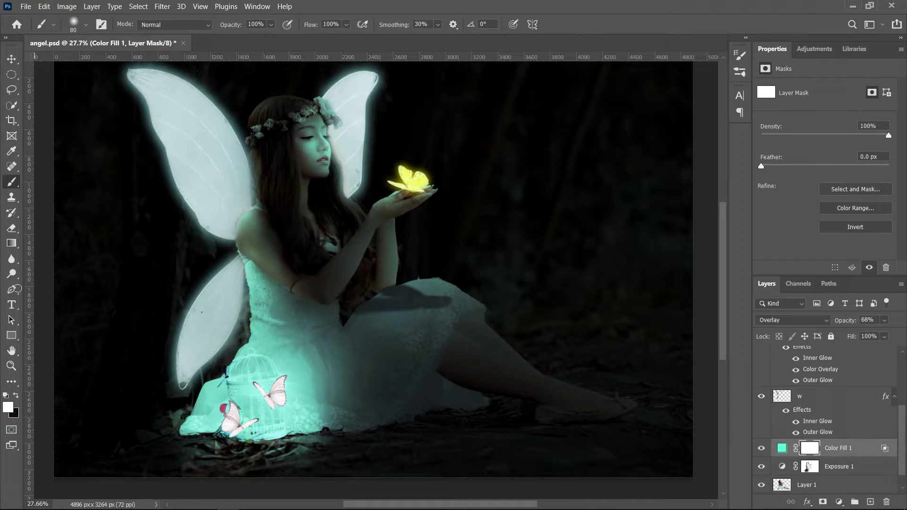
click(17, 394)
drag(236, 28, 208, 30)
scroll(351, 202, up, 1)
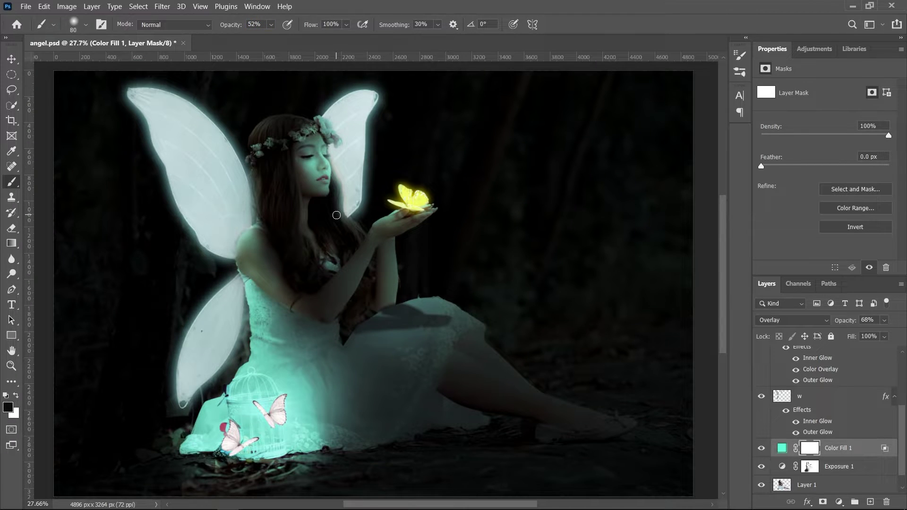
key(bracketright)
key(bracketright)
key(bracketright)
mouse_move(323, 189)
mouse_down()
mouse_move(339, 136)
mouse_move(404, 334)
mouse_move(265, 279)
mouse_move(360, 134)
mouse_up()
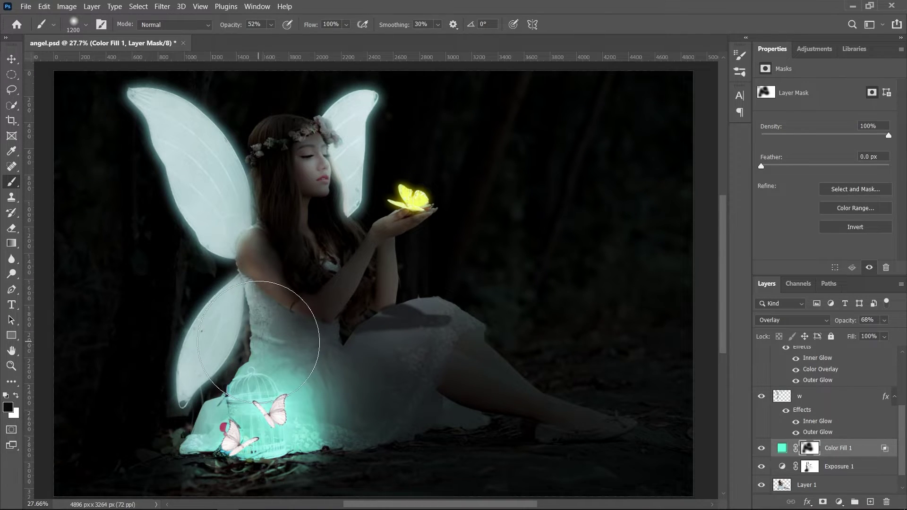
mouse_move(340, 368)
mouse_down()
mouse_move(374, 415)
mouse_move(374, 385)
mouse_move(263, 316)
mouse_up()
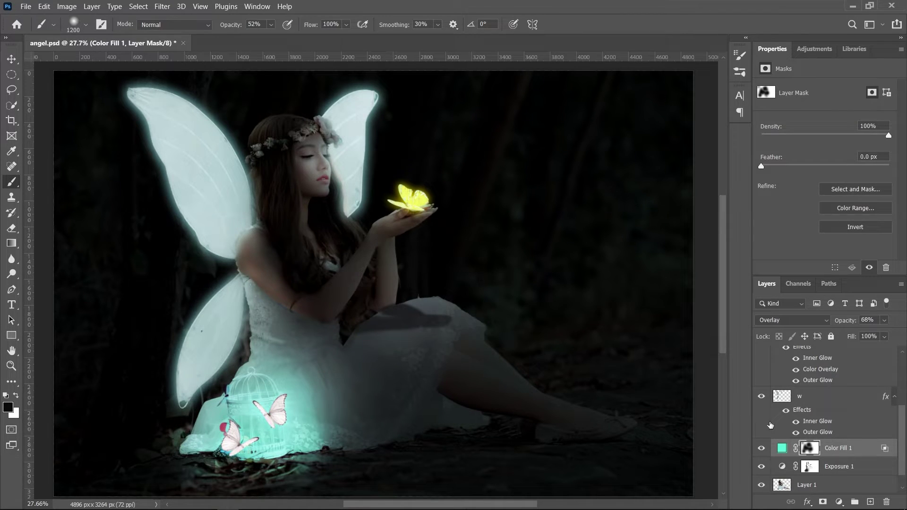
- On the top butterfly copy, enable Inner Glow in pale cyan 98f9ff and confirm Outer Glow 00ffde
scroll(825, 407, up, 3)
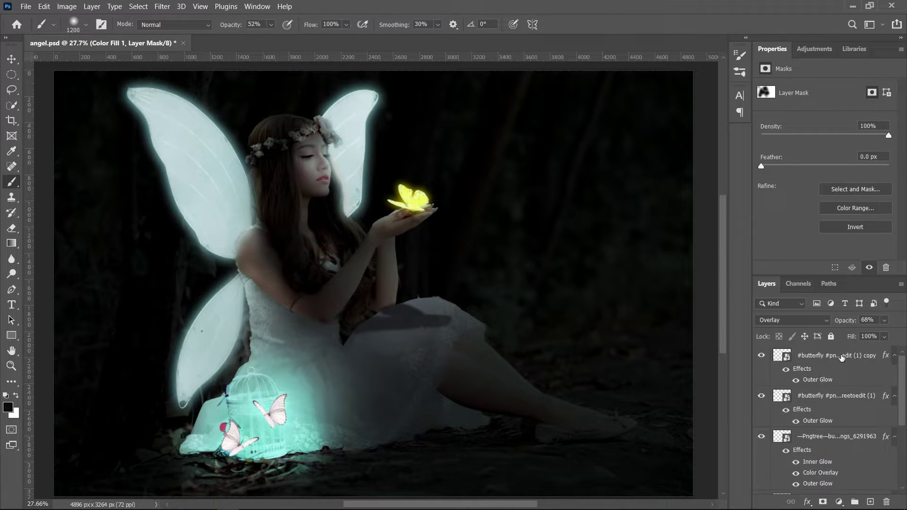
click(856, 377)
double_click(818, 379)
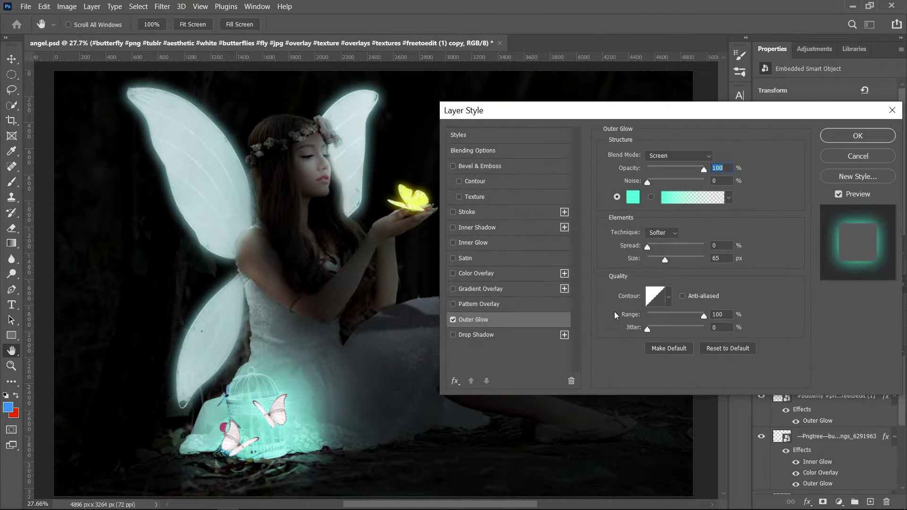
click(633, 199)
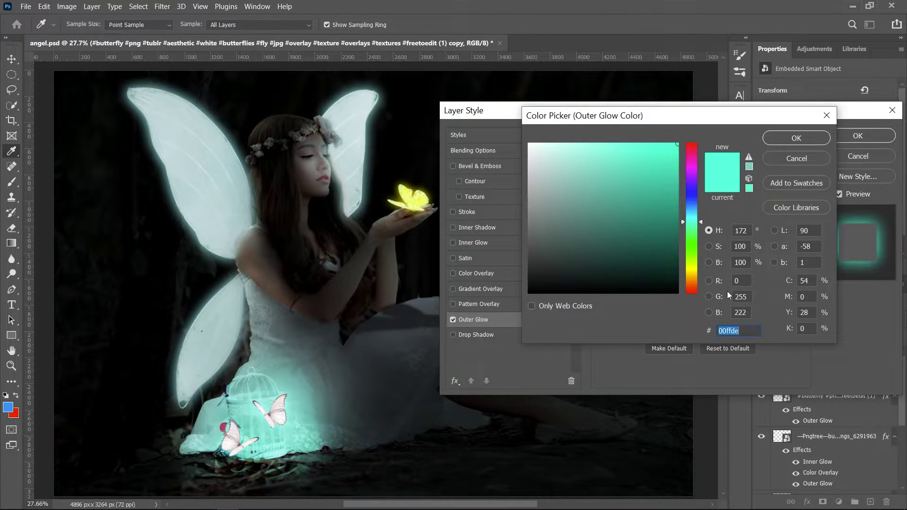
click(818, 142)
click(498, 242)
click(630, 199)
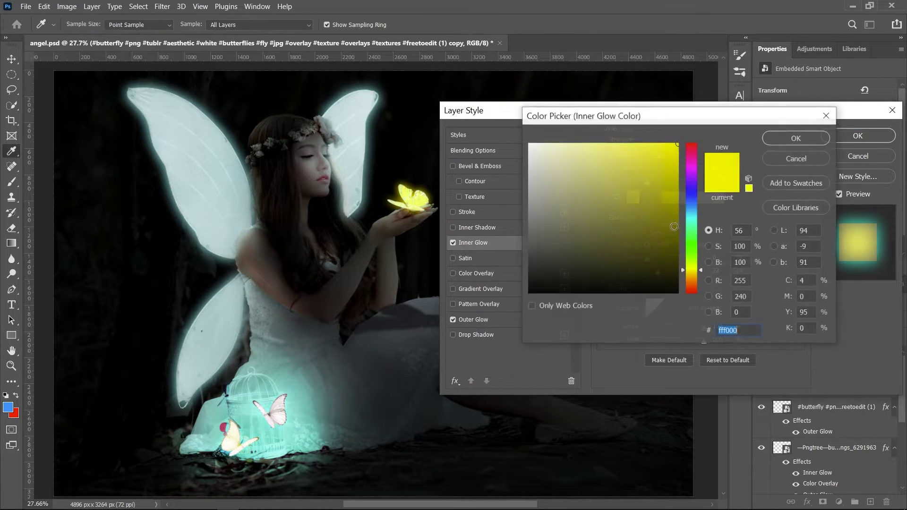
text(98f9ff)
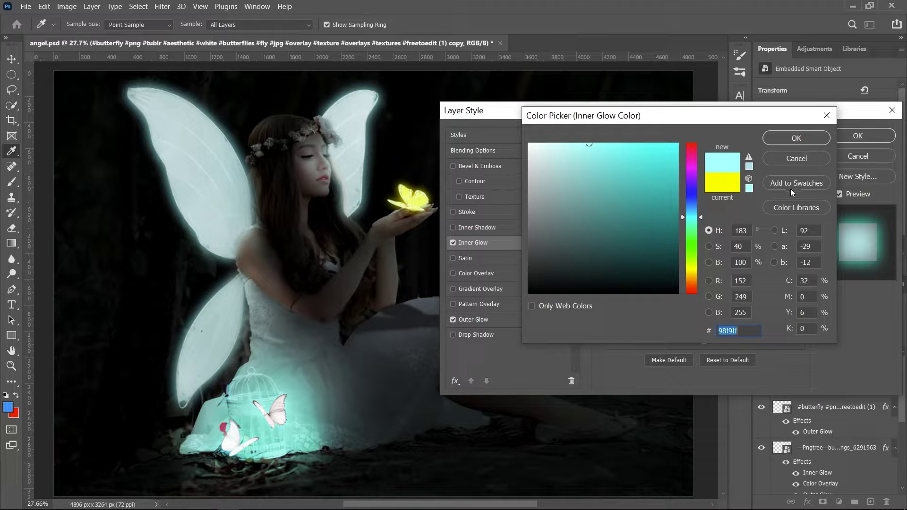
click(796, 137)
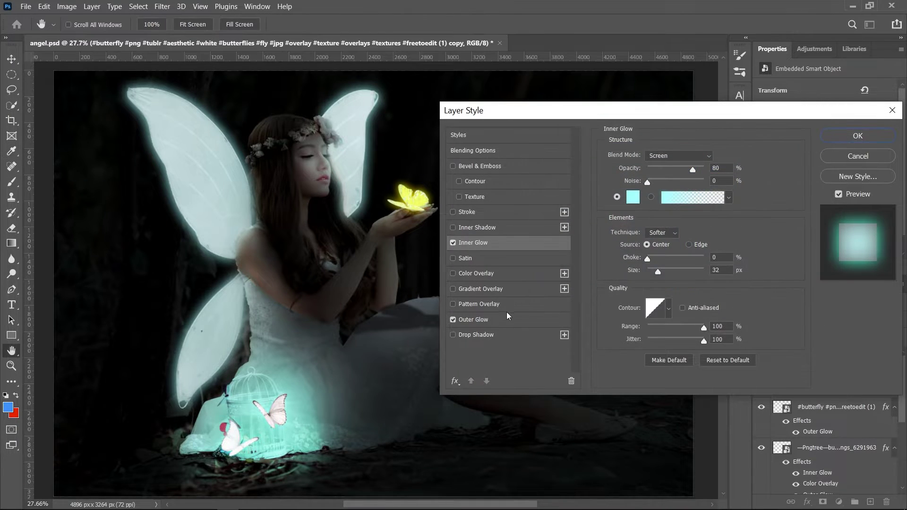
click(473, 319)
click(632, 197)
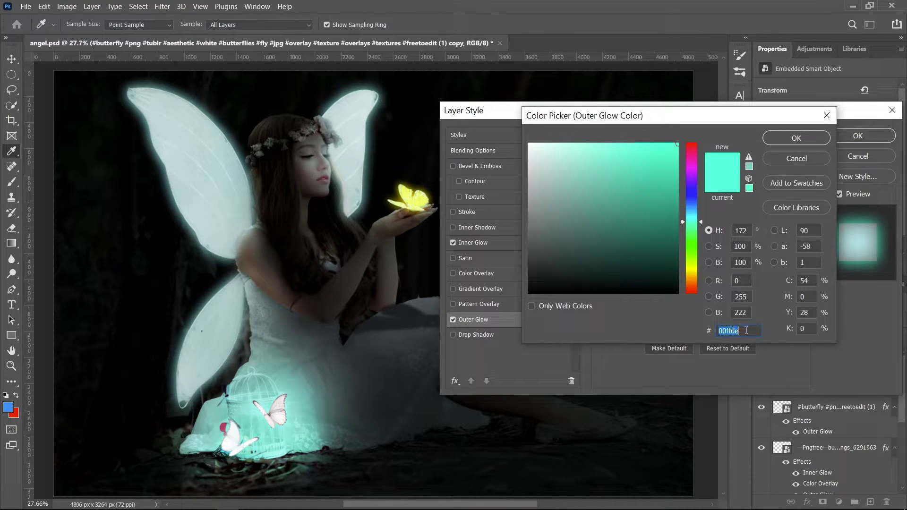
click(796, 137)
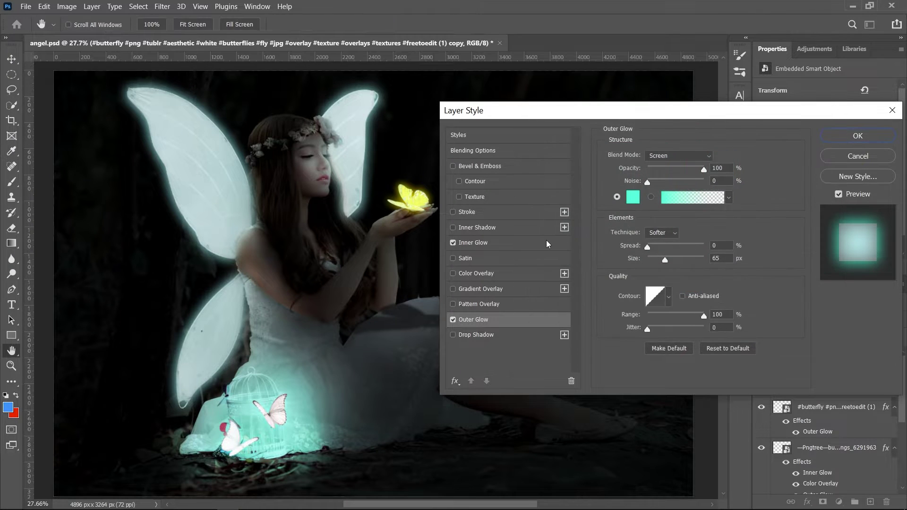
- Change the top butterfly's Inner Glow to 00ffde and adjust its opacity and size
click(548, 242)
click(633, 197)
text(00ffde)
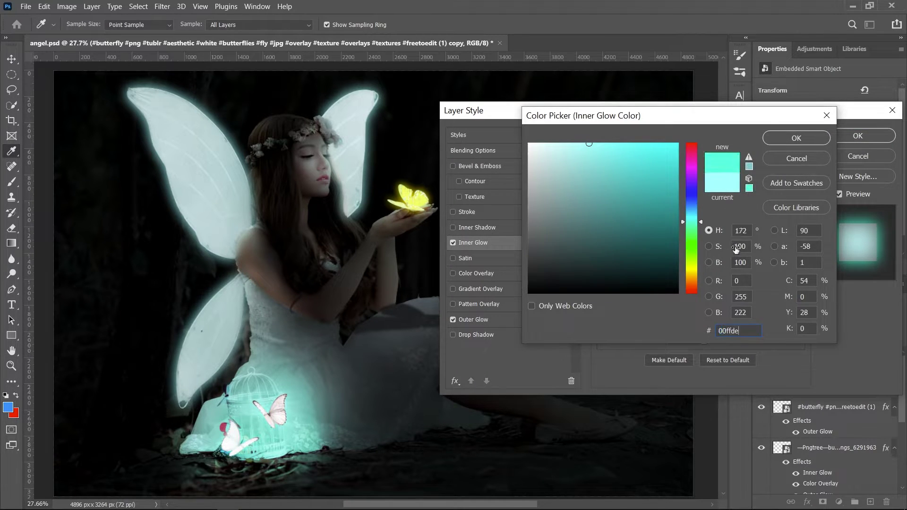
key(Return)
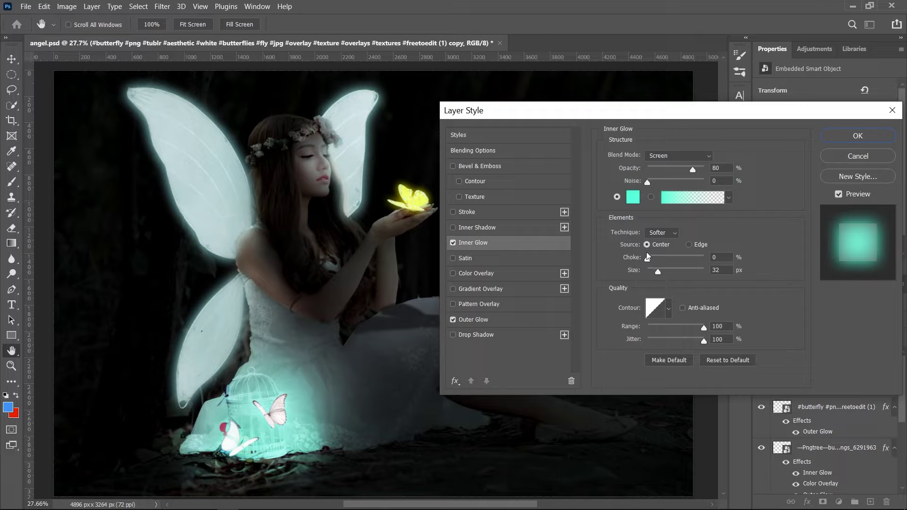
mouse_move(692, 170)
mouse_down()
mouse_move(703, 169)
mouse_move(687, 169)
mouse_up()
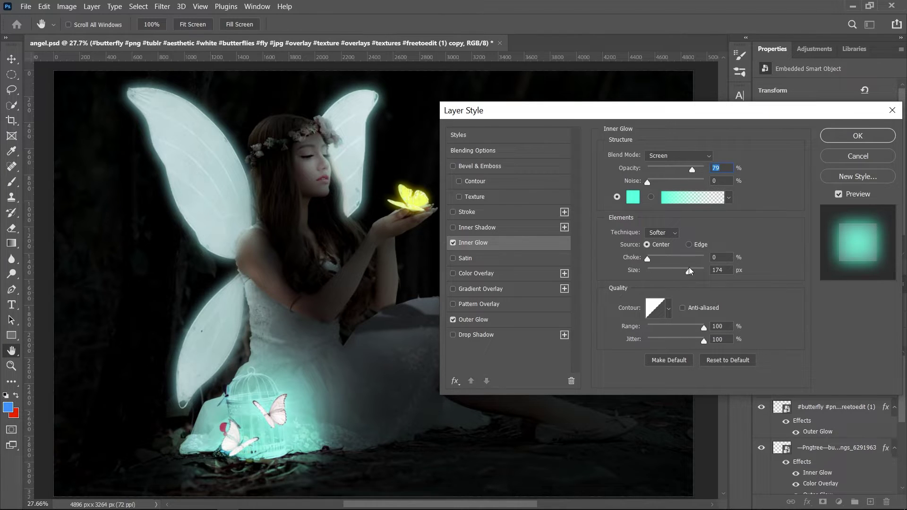
drag(660, 270, 653, 273)
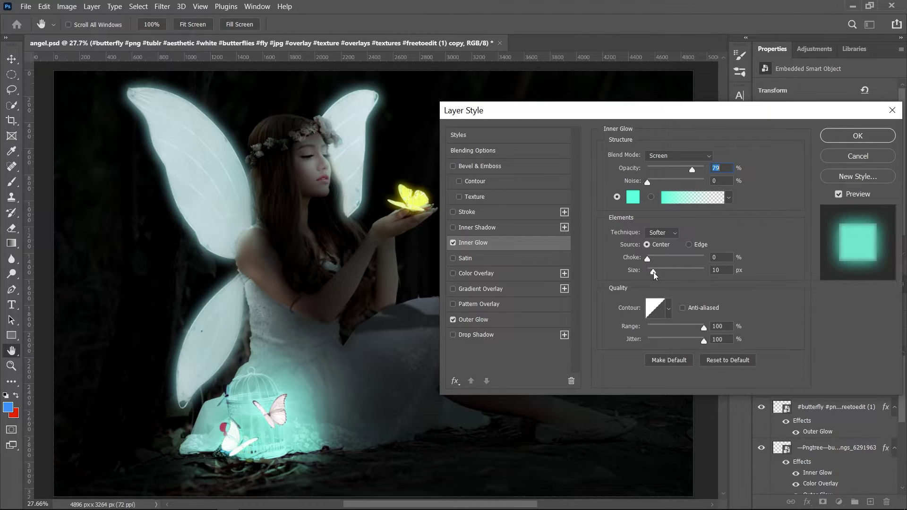
click(653, 272)
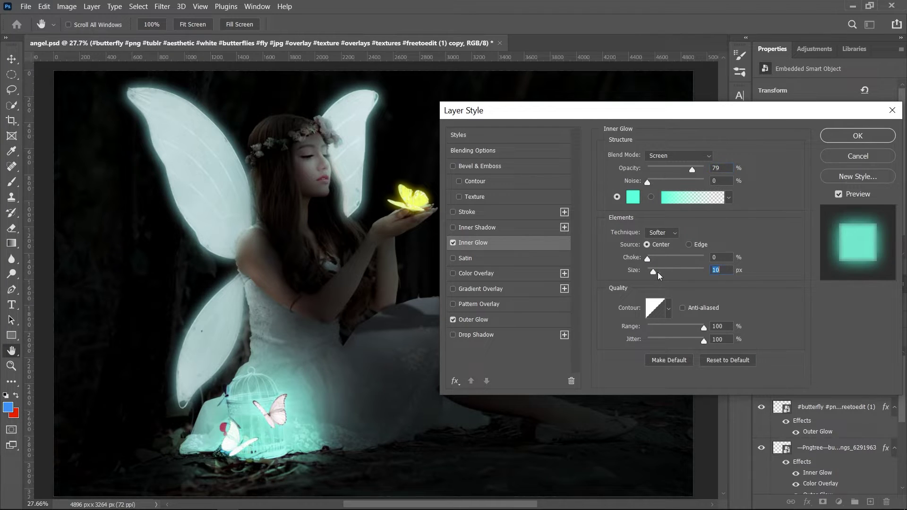
click(844, 138)
- Add a 00ffde cyan Inner Glow to the other butterfly layer
double_click(851, 425)
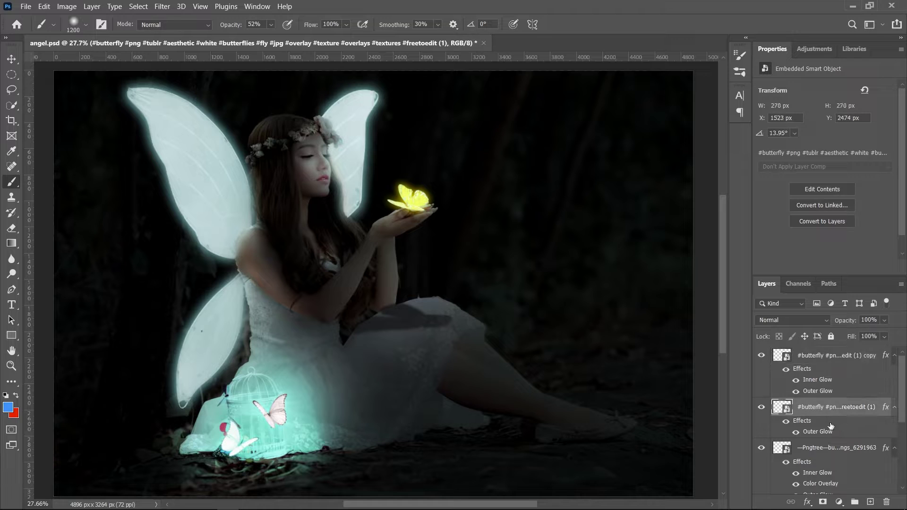
click(485, 244)
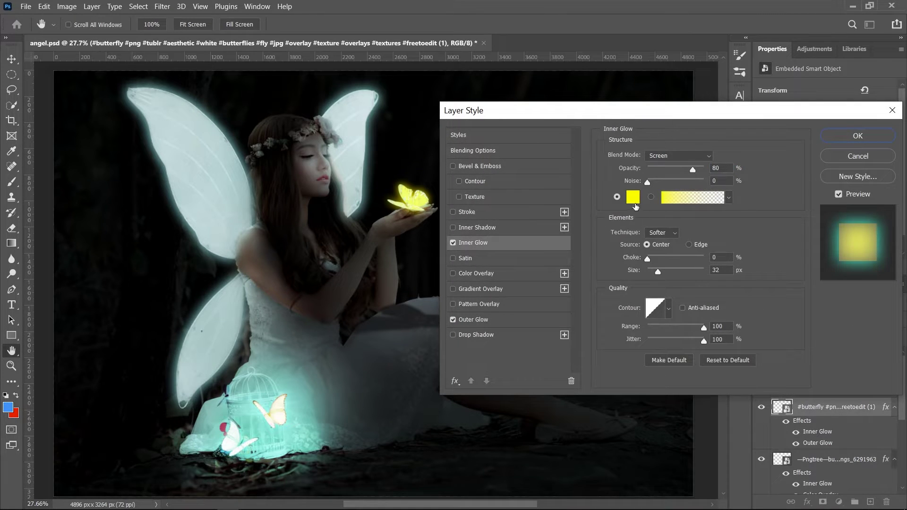
click(633, 197)
text(00ffde)
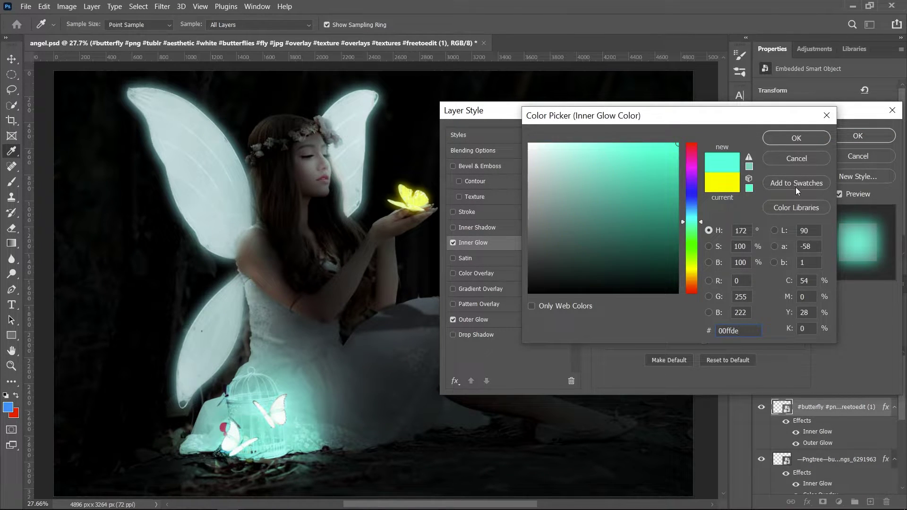
click(806, 139)
click(867, 137)
scroll(455, 391, down, 1)
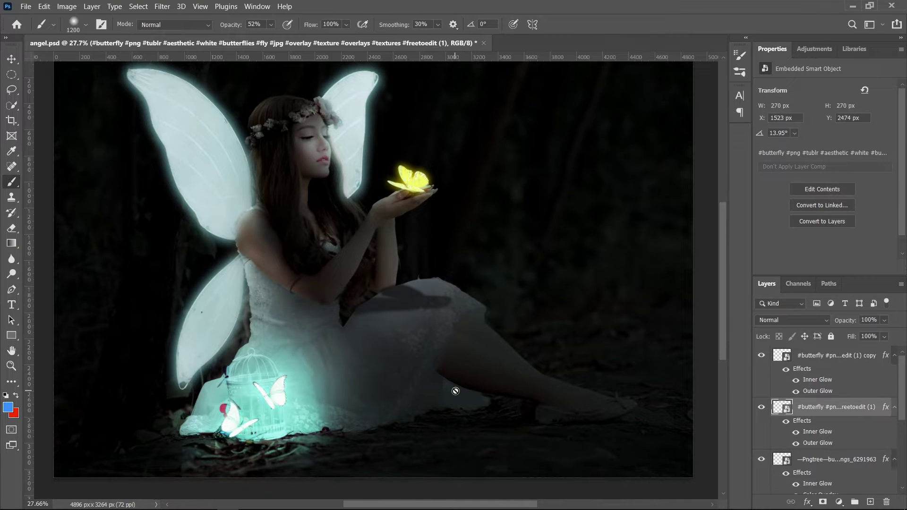
scroll(454, 391, up, 1)
scroll(813, 445, down, 3)
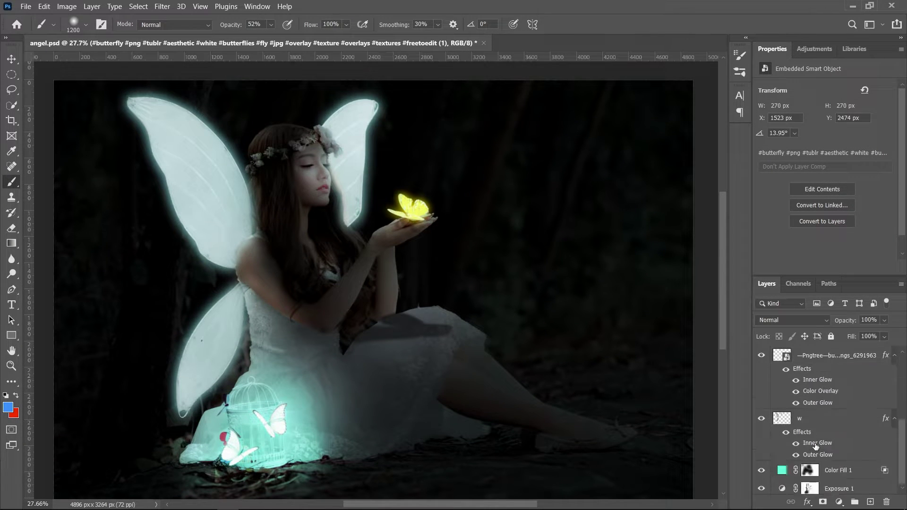
scroll(820, 446, down, 3)
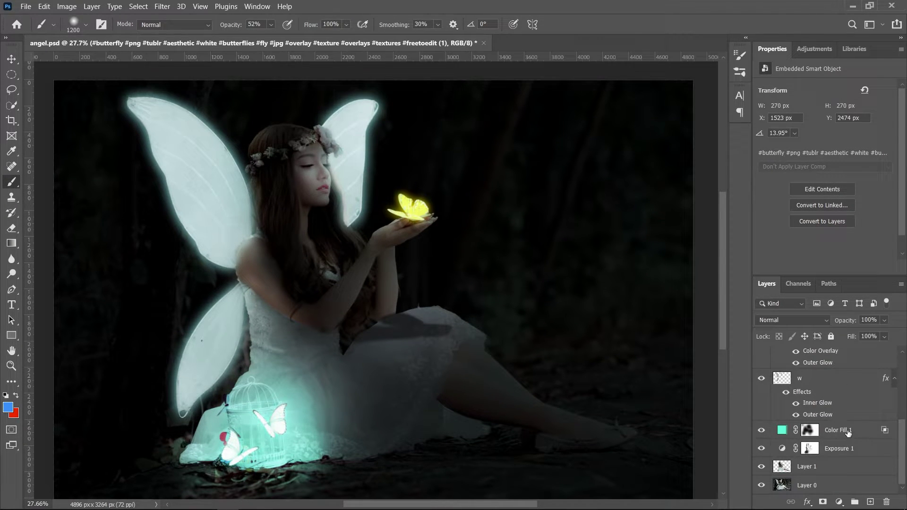
- Add a lime-green Solid Color fill layer above Color Fill 1, blended in Overlay
click(841, 438)
click(839, 502)
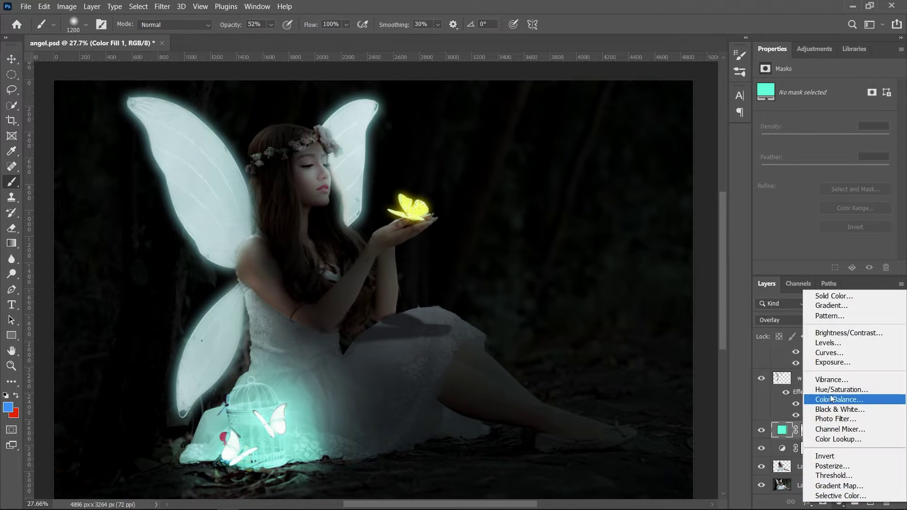
click(834, 296)
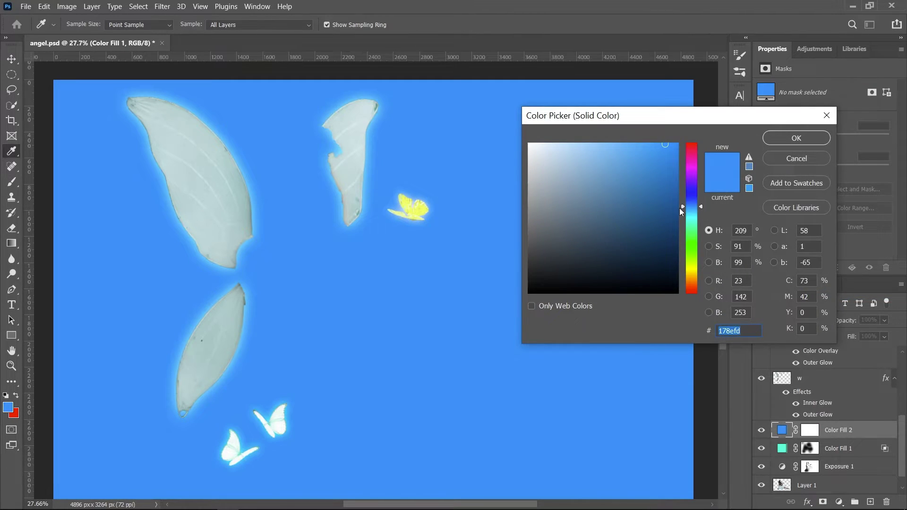
drag(682, 208, 684, 263)
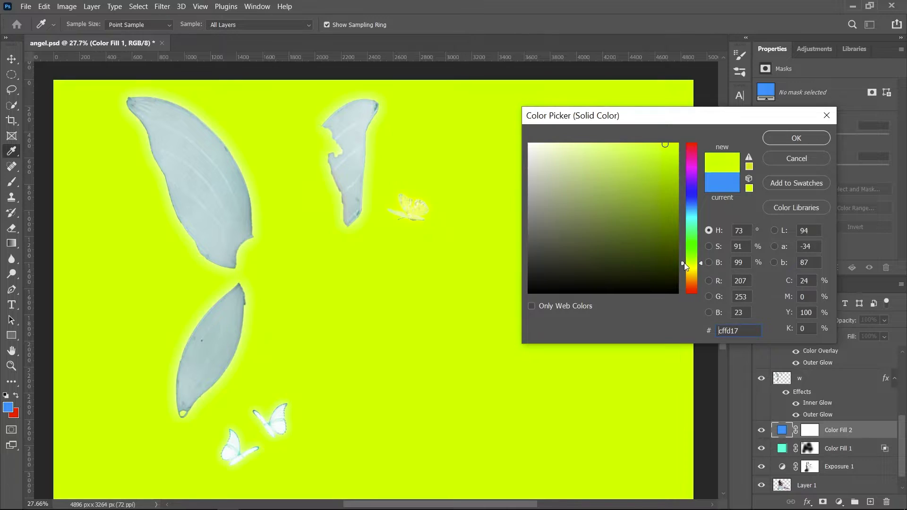
drag(639, 148, 635, 150)
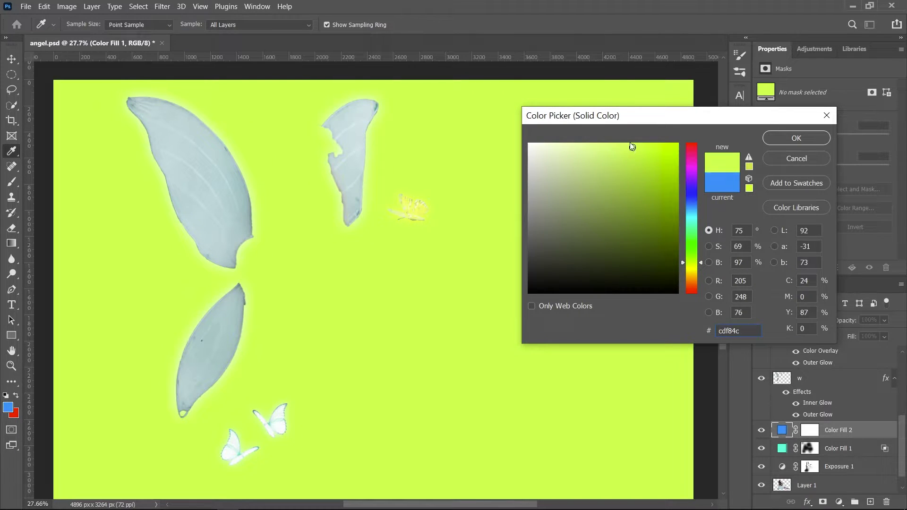
drag(631, 147, 628, 143)
click(798, 137)
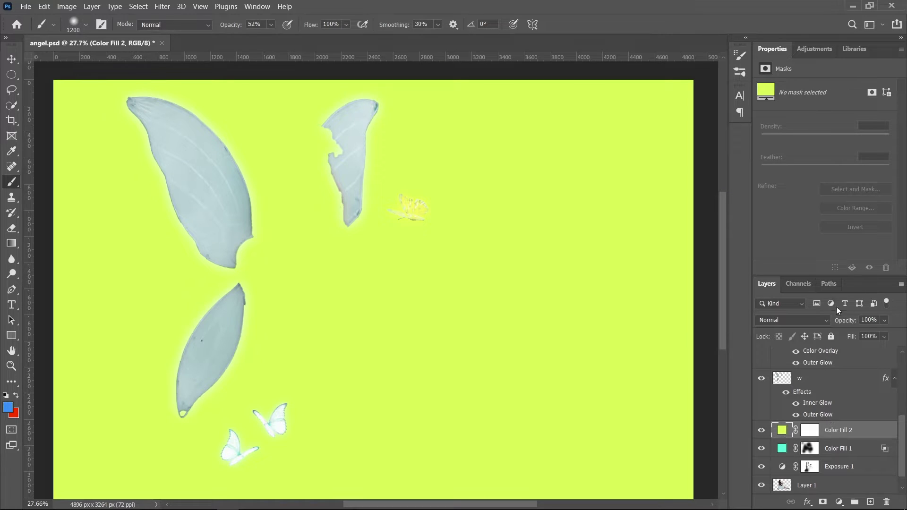
click(803, 320)
click(798, 357)
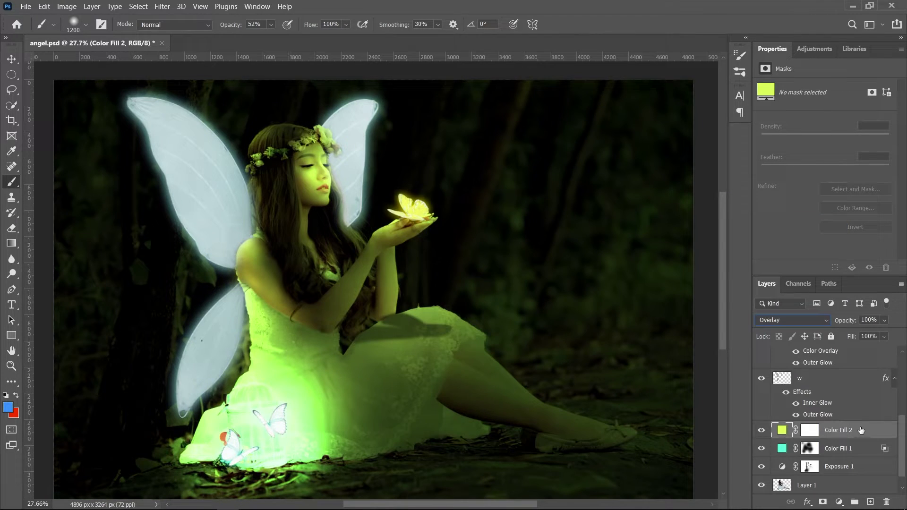
- Split Color Fill 2's Underlying Blend If slider and lower its opacity to 61%
double_click(884, 432)
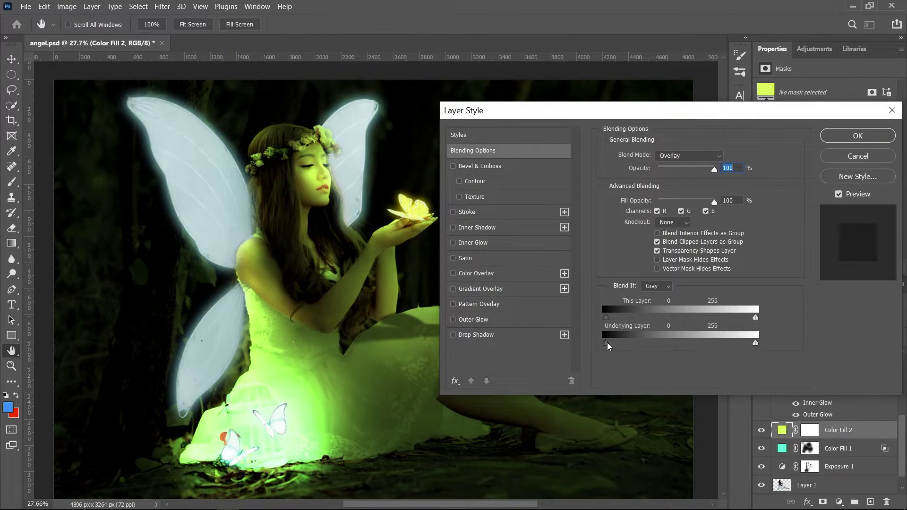
key(alt)
drag(616, 347, 649, 342)
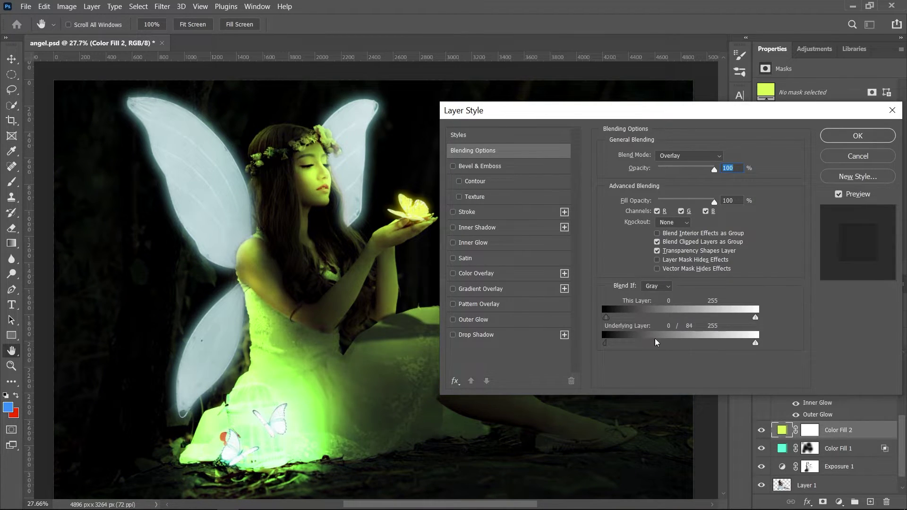
click(881, 138)
double_click(862, 429)
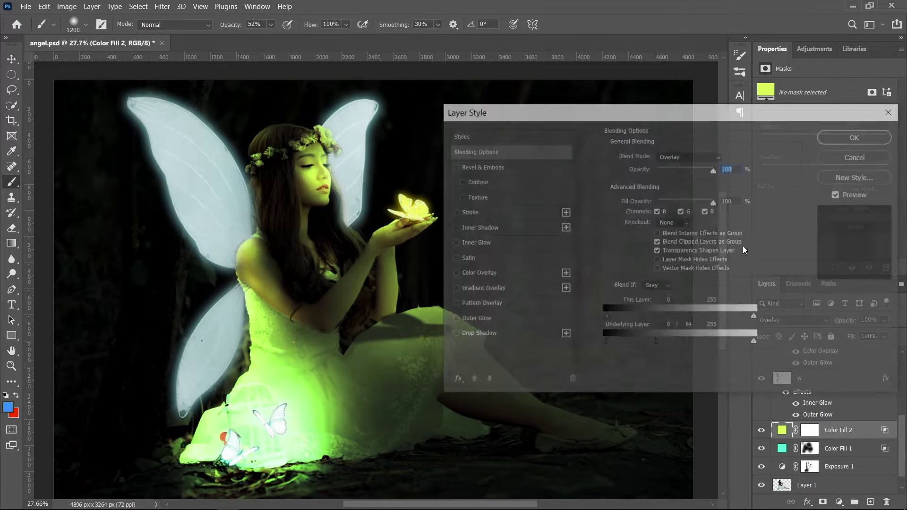
drag(714, 169, 698, 170)
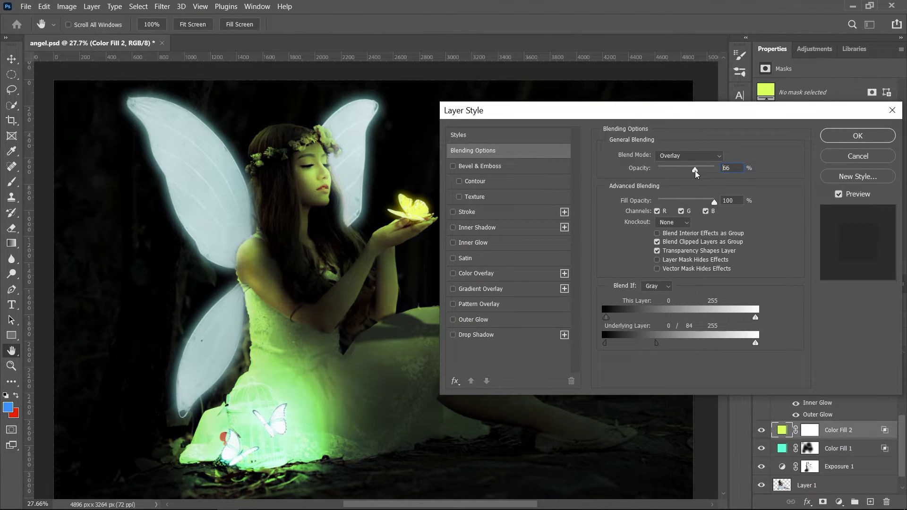
click(857, 136)
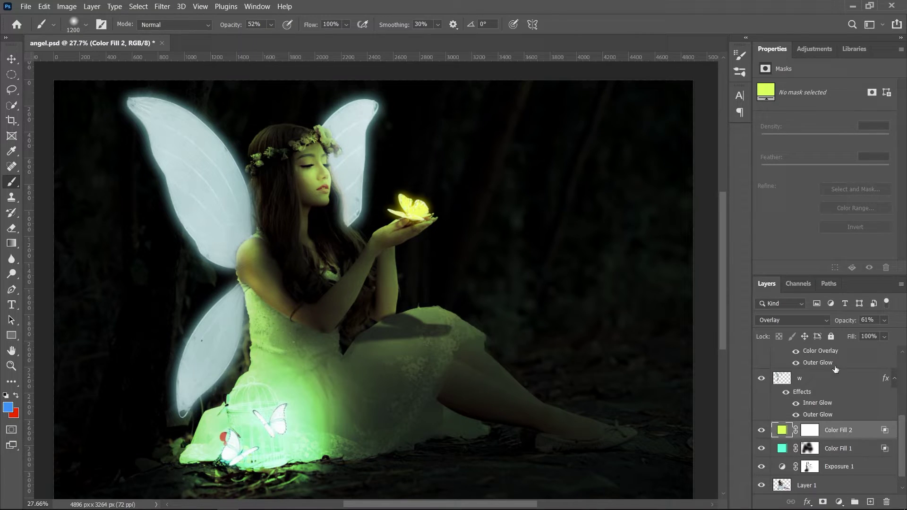
- Paint black on Color Fill 2's mask around the cage to keep its glow cyan
click(812, 432)
key(d)
key(x)
mouse_move(243, 414)
mouse_down()
mouse_move(256, 433)
mouse_move(272, 340)
mouse_up()
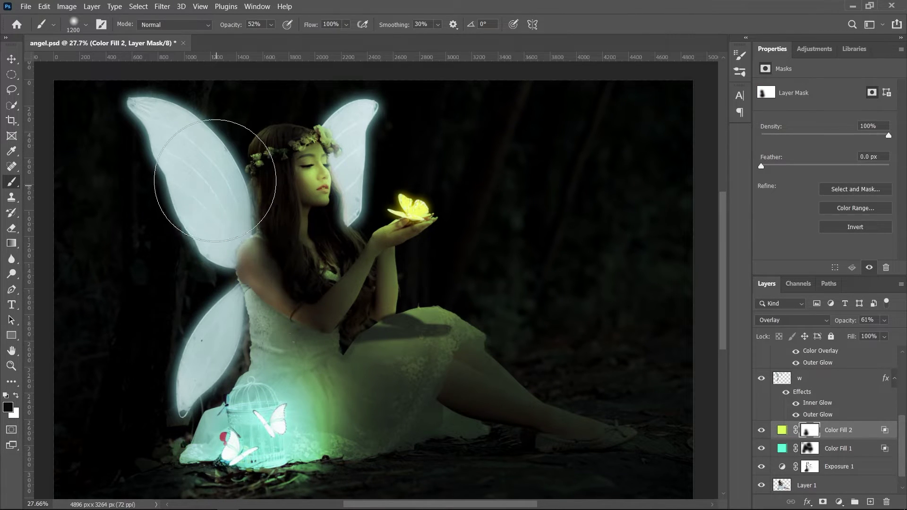
mouse_move(294, 384)
mouse_down()
mouse_move(322, 446)
mouse_move(431, 431)
mouse_move(490, 461)
mouse_move(254, 370)
mouse_move(251, 392)
mouse_move(283, 314)
mouse_move(301, 413)
mouse_up()
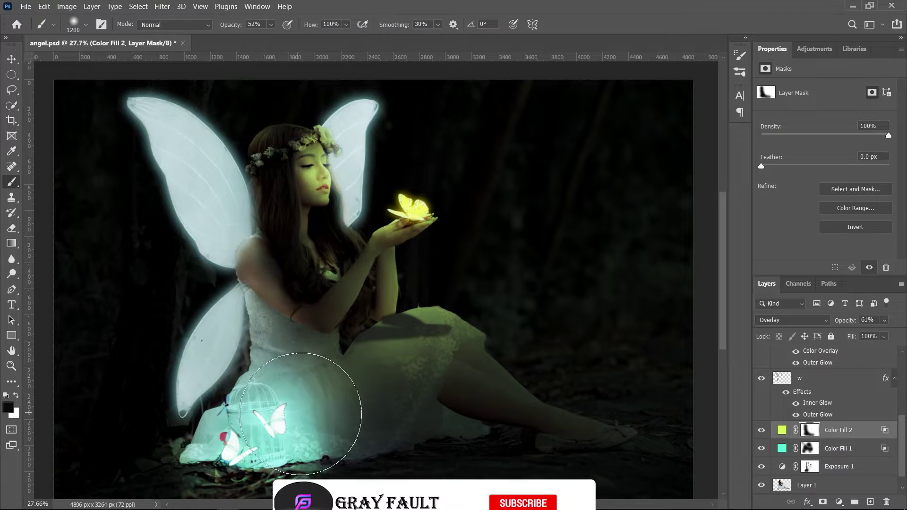
drag(491, 488, 434, 444)
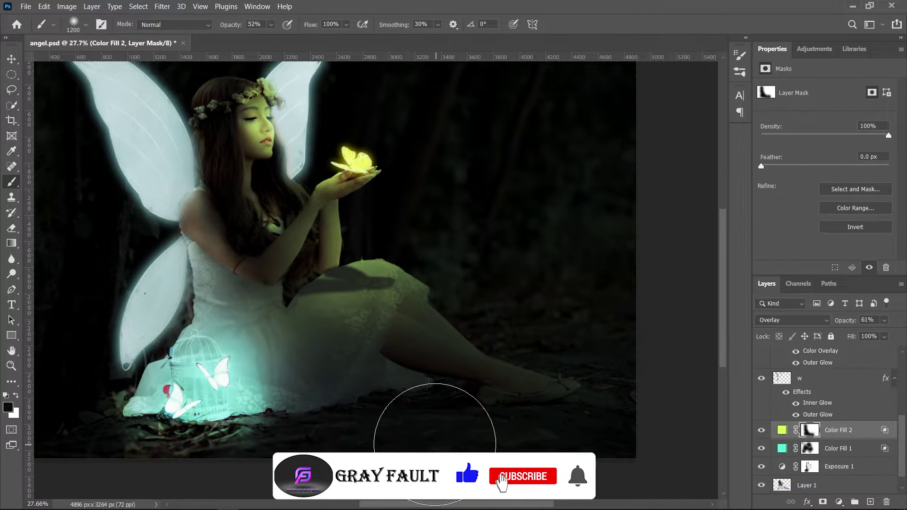
scroll(434, 444, up, 3)
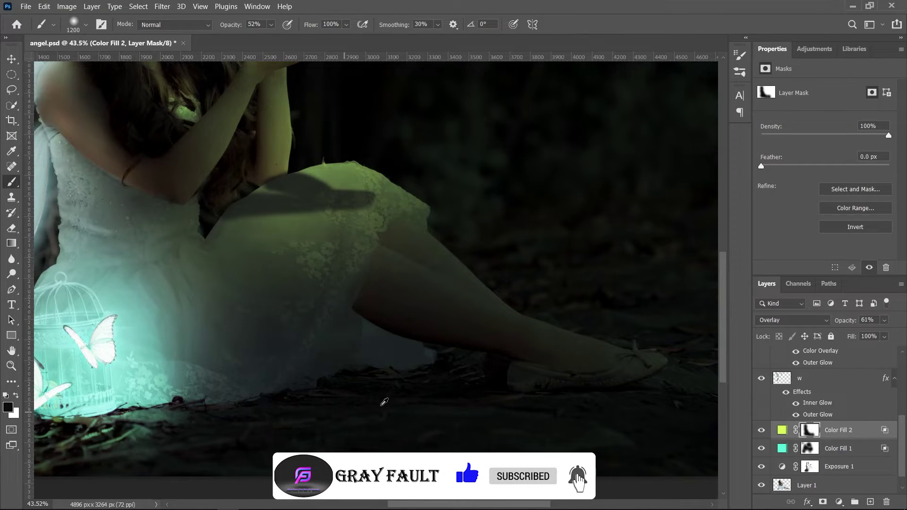
scroll(384, 402, down, 3)
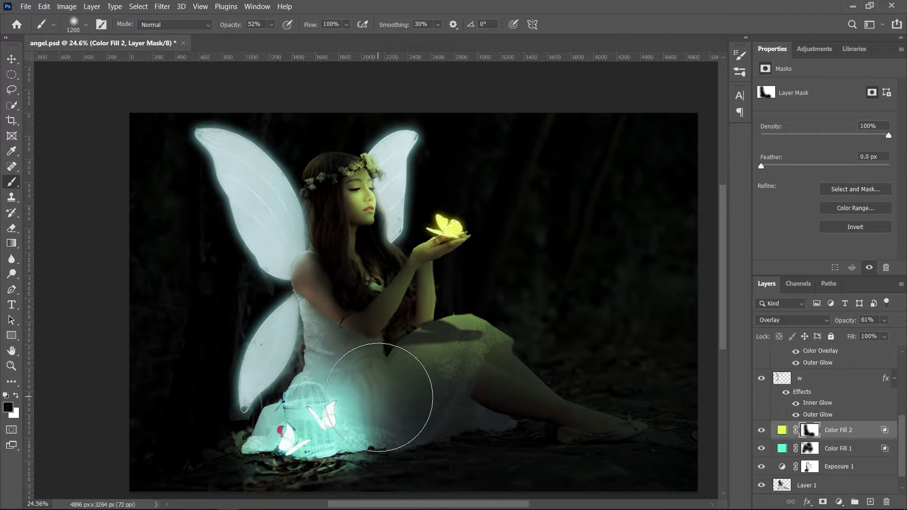
drag(384, 395, 337, 385)
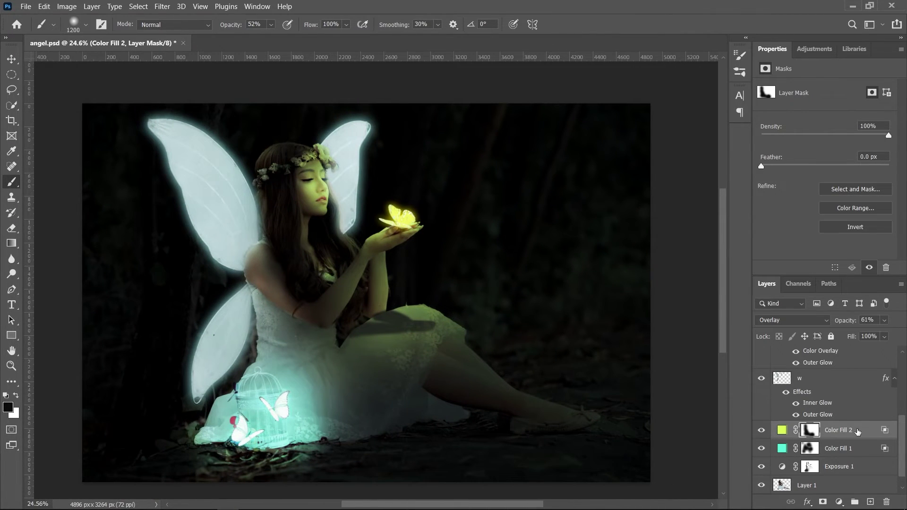
- Add a pale cyan #75fdff Solid Color fill layer blended in Overlay
click(838, 501)
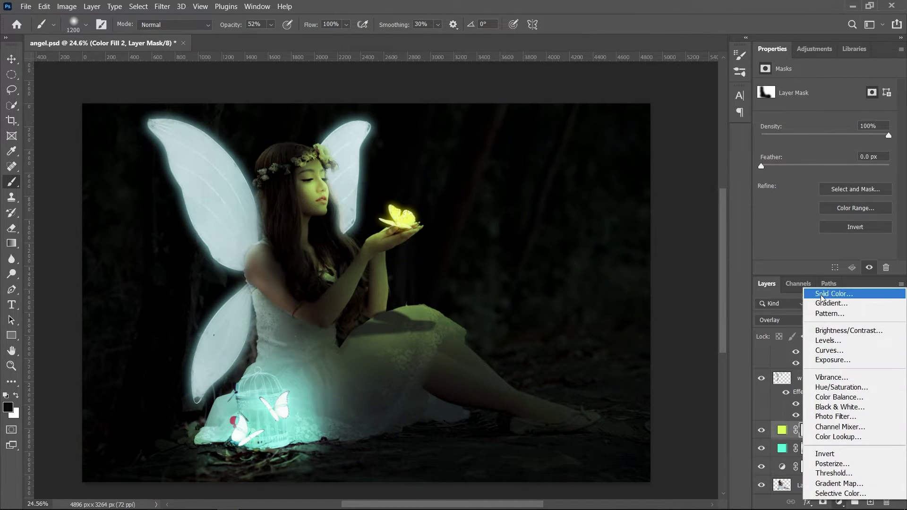
click(829, 293)
drag(679, 211, 682, 219)
drag(632, 170, 610, 143)
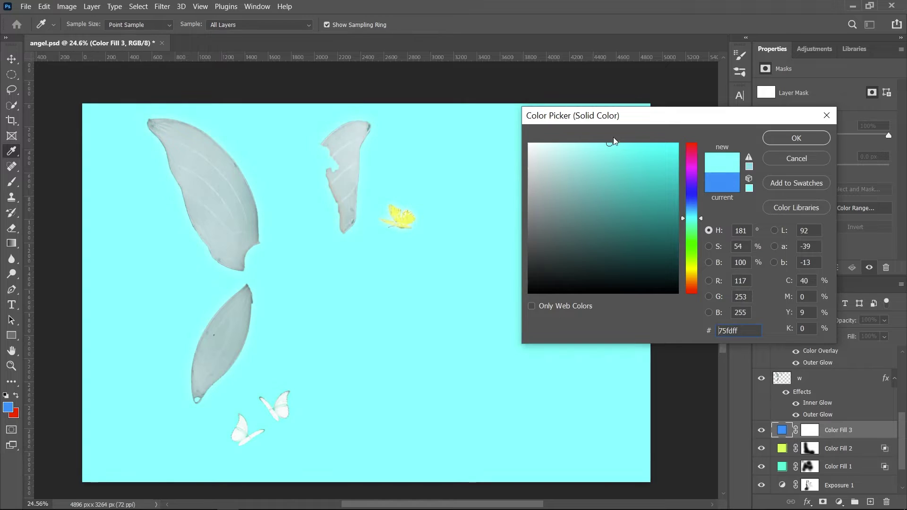
click(794, 142)
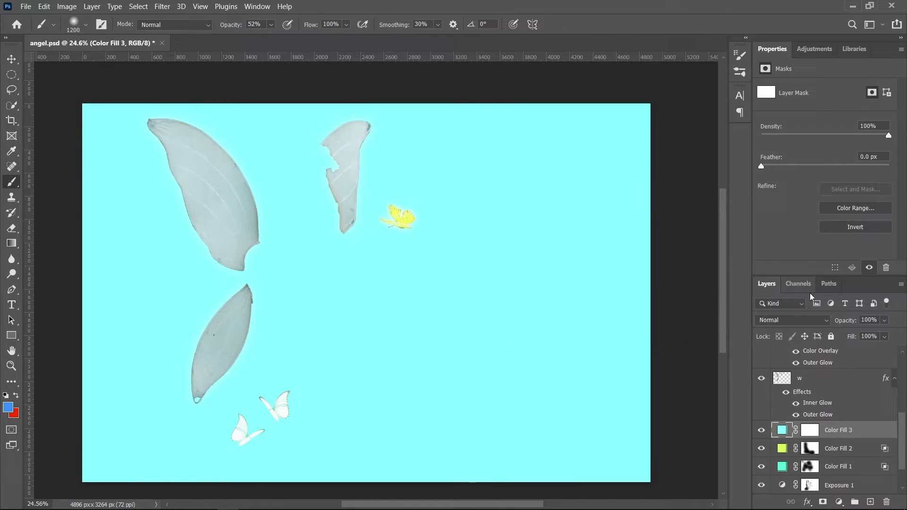
click(817, 325)
click(794, 357)
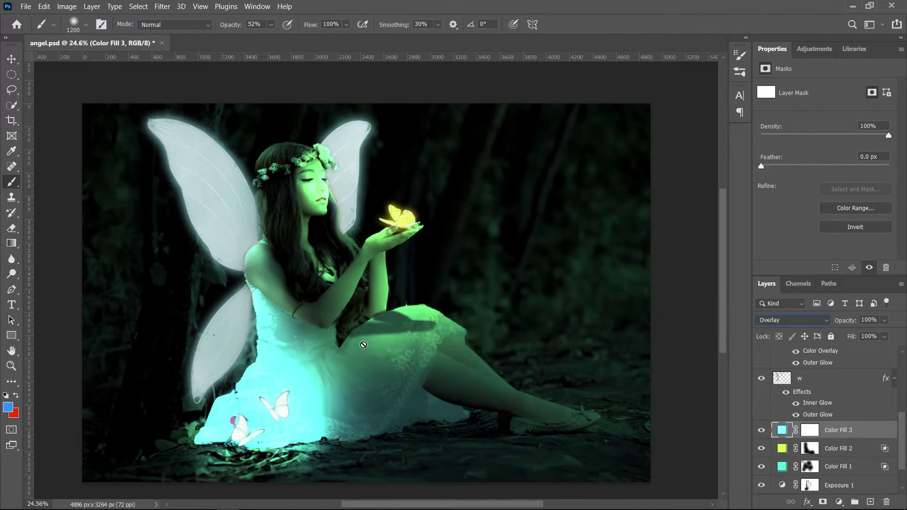
- Split Color Fill 3's Underlying Blend If slider and set its opacity to 80%
double_click(766, 433)
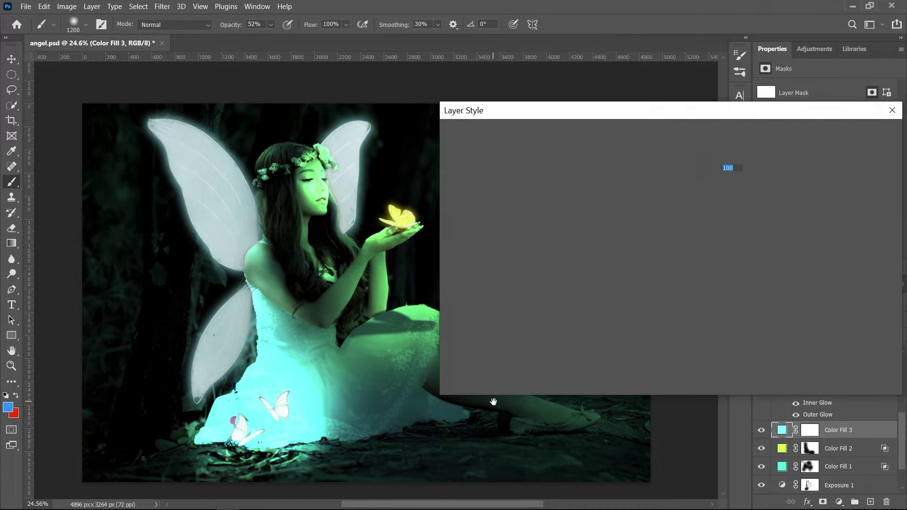
drag(606, 342, 658, 347)
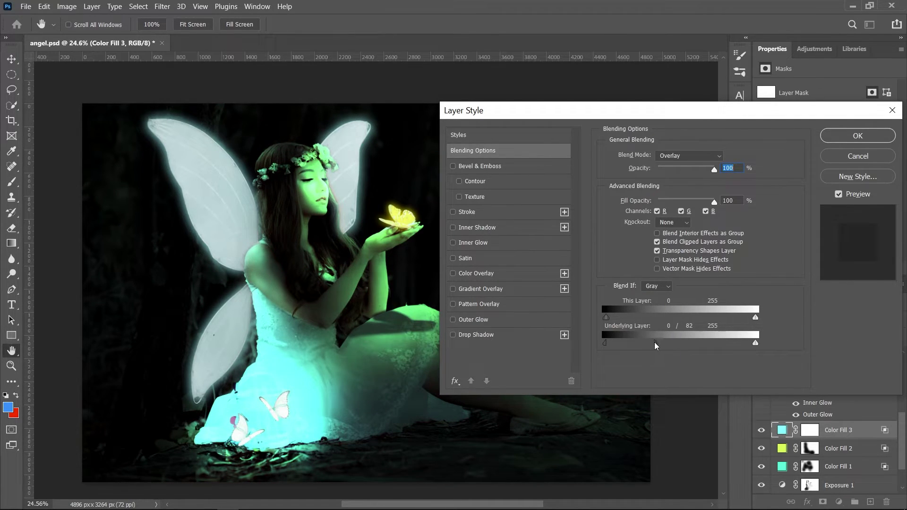
drag(713, 174, 704, 173)
click(821, 141)
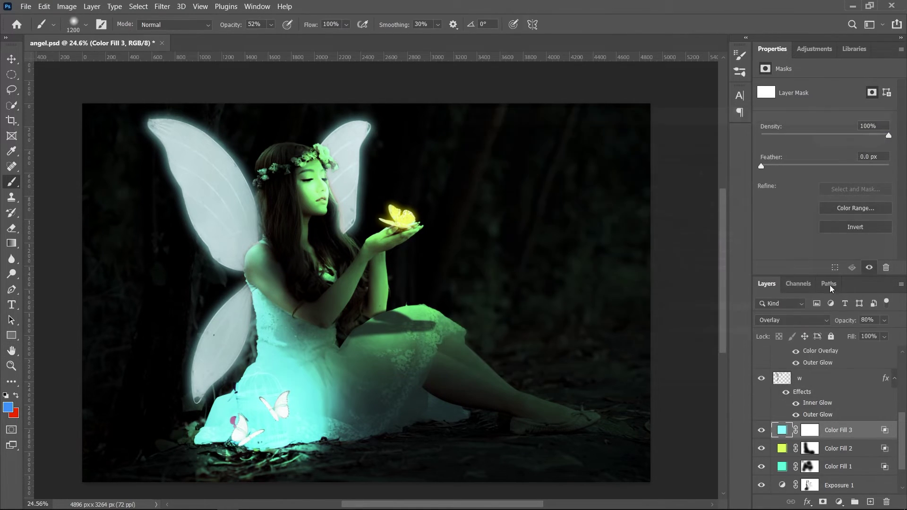
- Paint black on Color Fill 3's mask, leaving cyan on the lower dress, birdcage and foot butterflies
click(809, 430)
key(d)
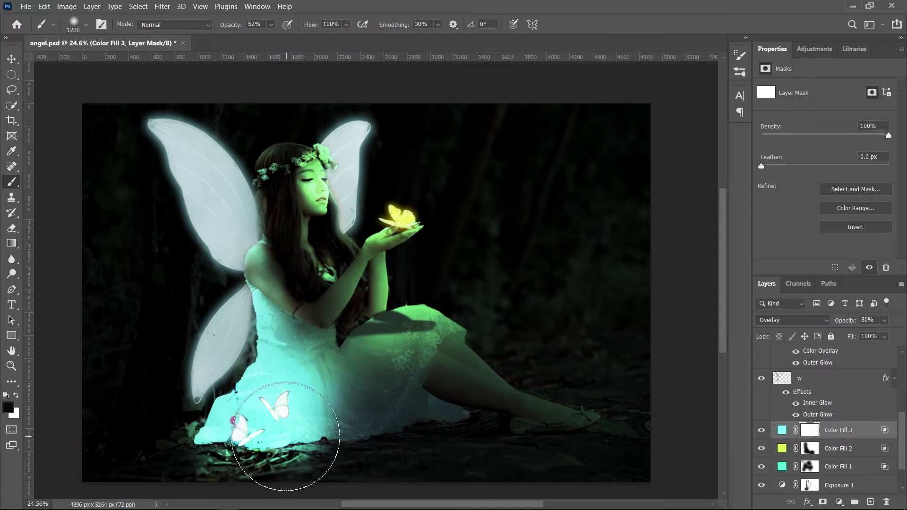
mouse_move(286, 437)
mouse_down()
mouse_move(344, 427)
mouse_move(359, 239)
mouse_move(321, 172)
mouse_move(320, 141)
mouse_move(310, 166)
mouse_move(321, 147)
mouse_move(387, 189)
mouse_move(375, 259)
mouse_up()
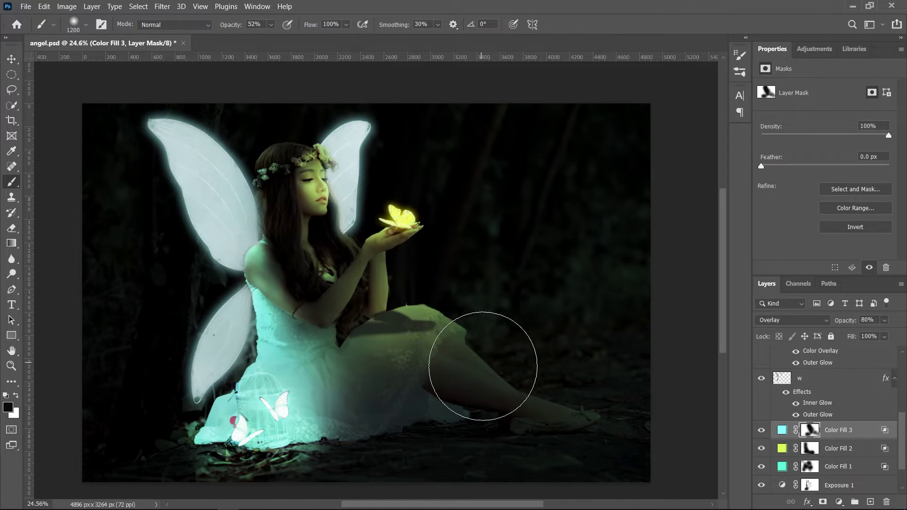
scroll(500, 394, right, 2)
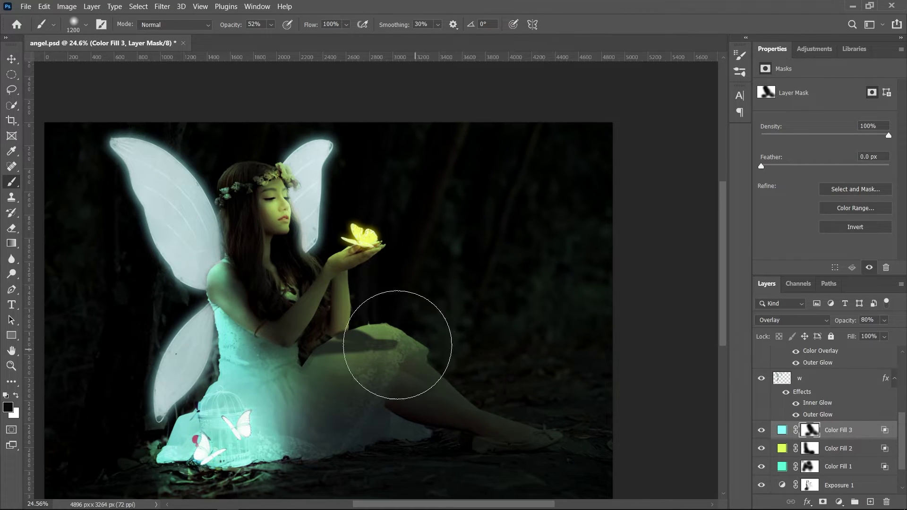
scroll(384, 344, up, 3)
scroll(303, 263, down, 2)
scroll(318, 253, down, 1)
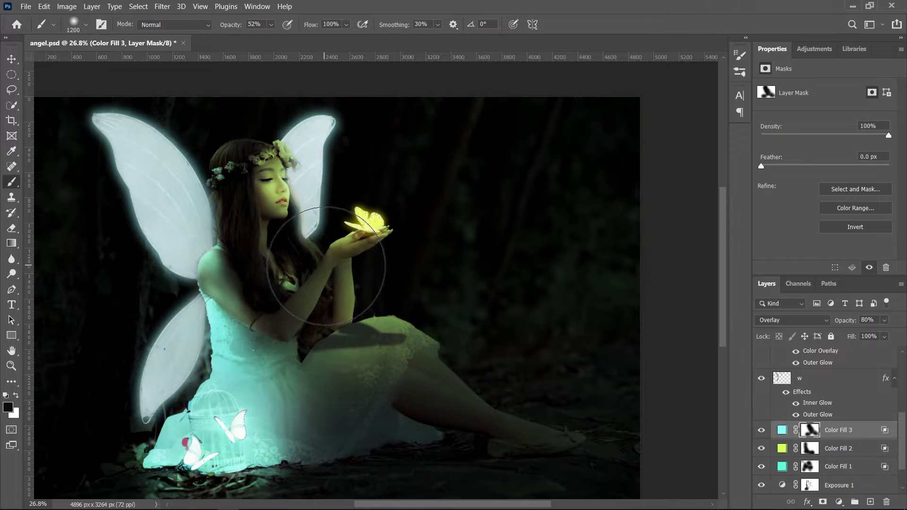
scroll(331, 203, up, 2)
scroll(331, 279, down, 2)
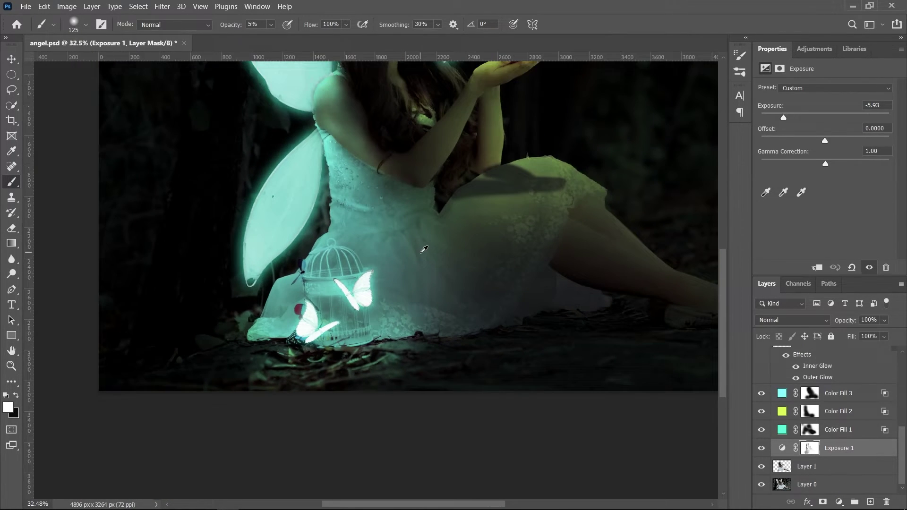
- Add an Exposure 2 adjustment layer with exposure lowered to darken the whole scene strongly
scroll(483, 237, up, 2)
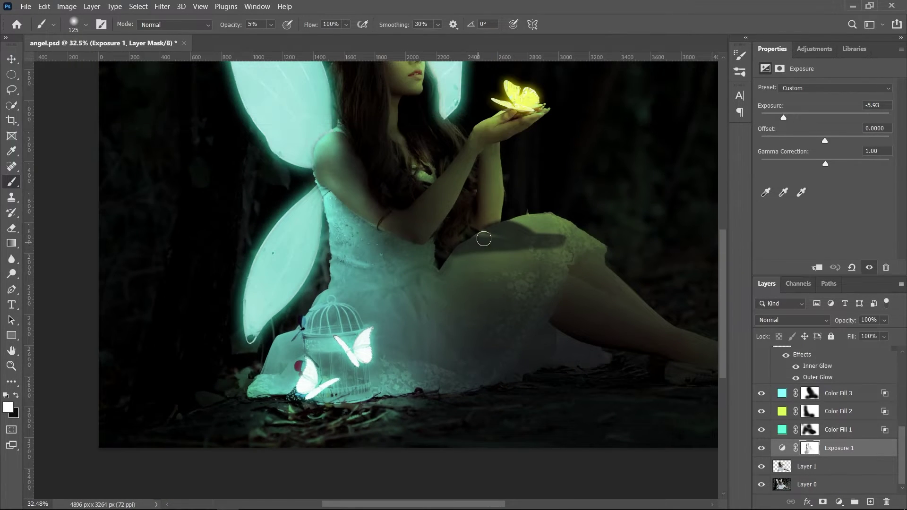
scroll(472, 203, up, 2)
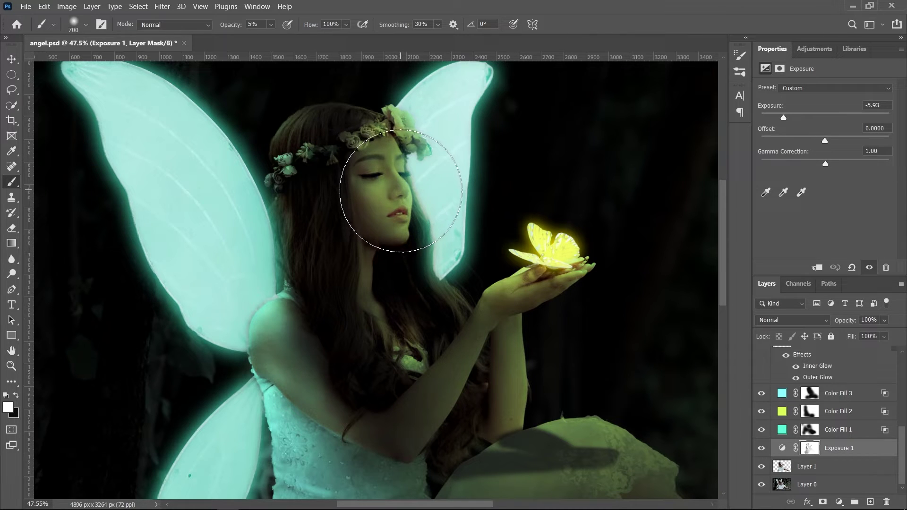
key(bracketright)
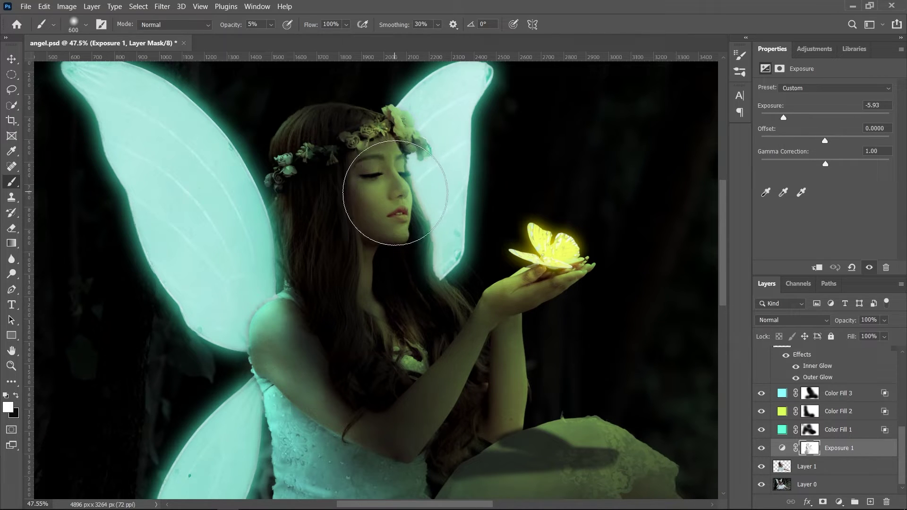
key(bracketleft)
scroll(378, 246, down, 1)
scroll(345, 293, down, 4)
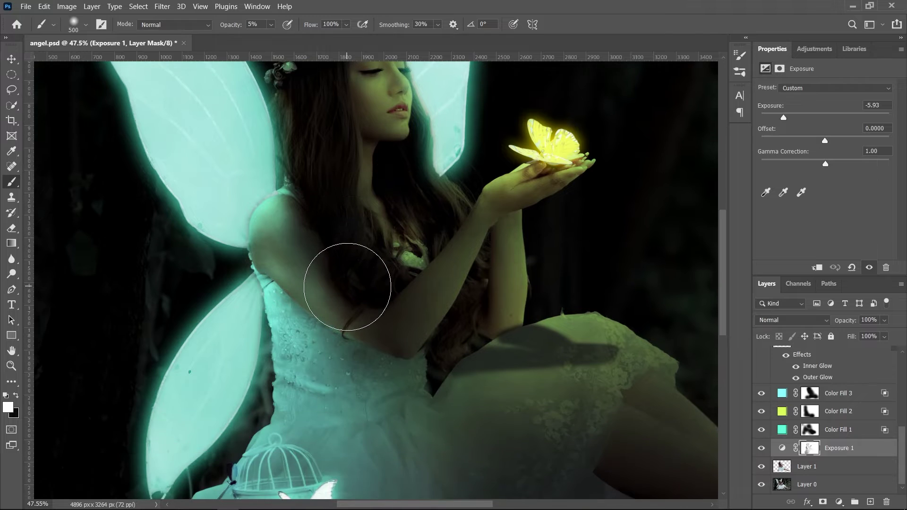
scroll(340, 283, down, 3)
scroll(342, 300, down, 4)
scroll(344, 283, down, 3)
scroll(344, 283, down, 3)
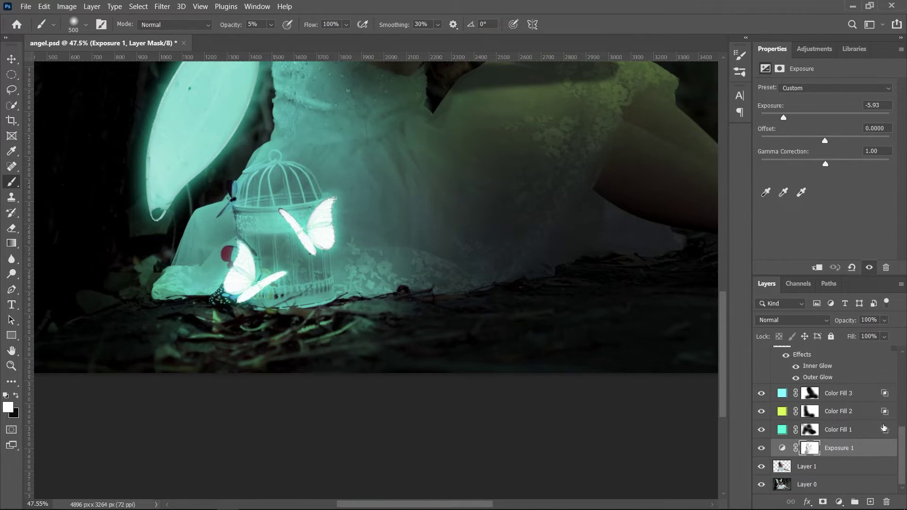
click(839, 501)
click(823, 362)
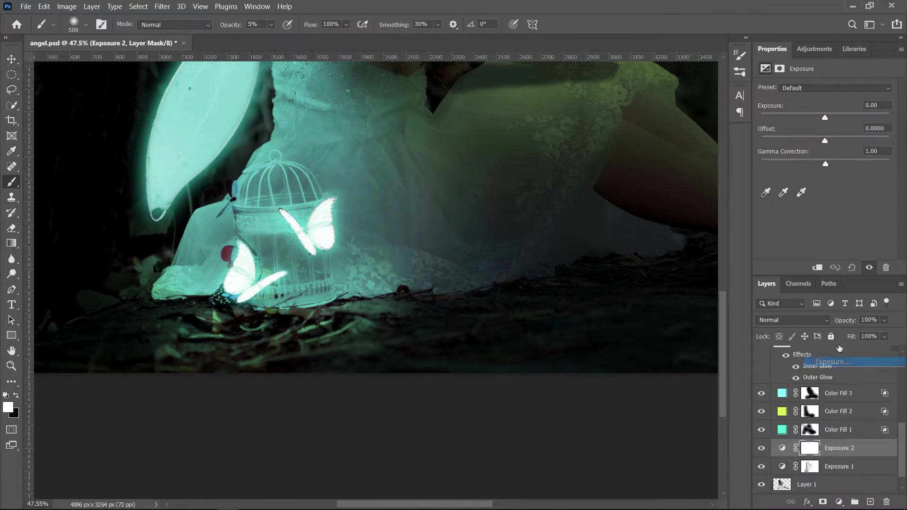
drag(826, 118, 800, 120)
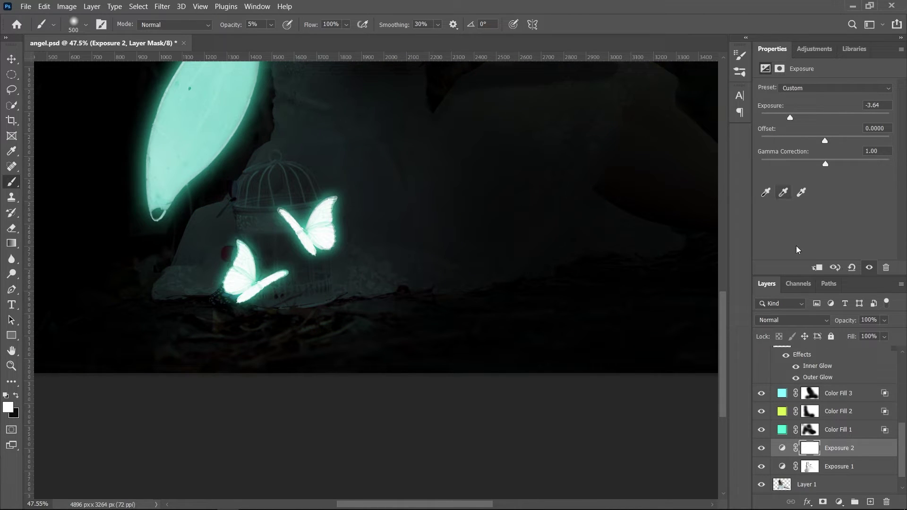
- Invert the Exposure 2 mask and paint white over the birdcage's rear vertical bars with a small brush
click(813, 449)
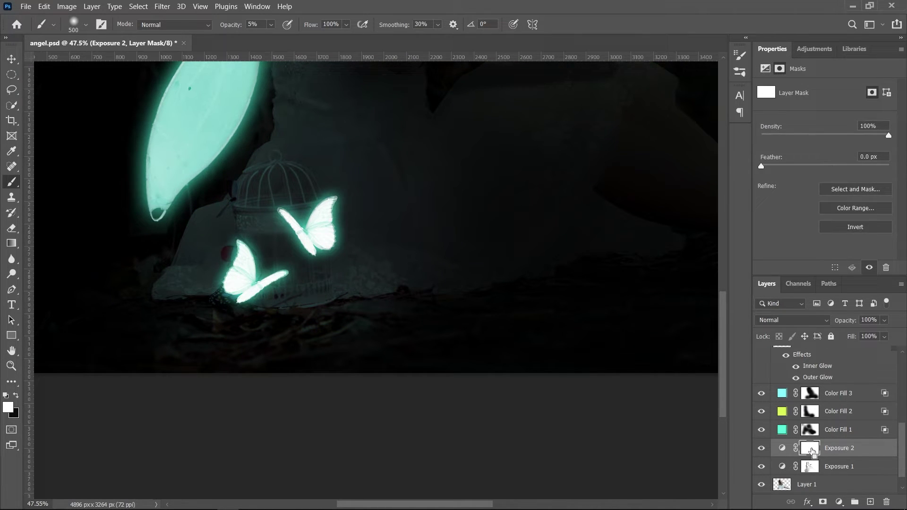
key(ctrl+i)
scroll(330, 260, up, 2)
scroll(351, 254, up, 2)
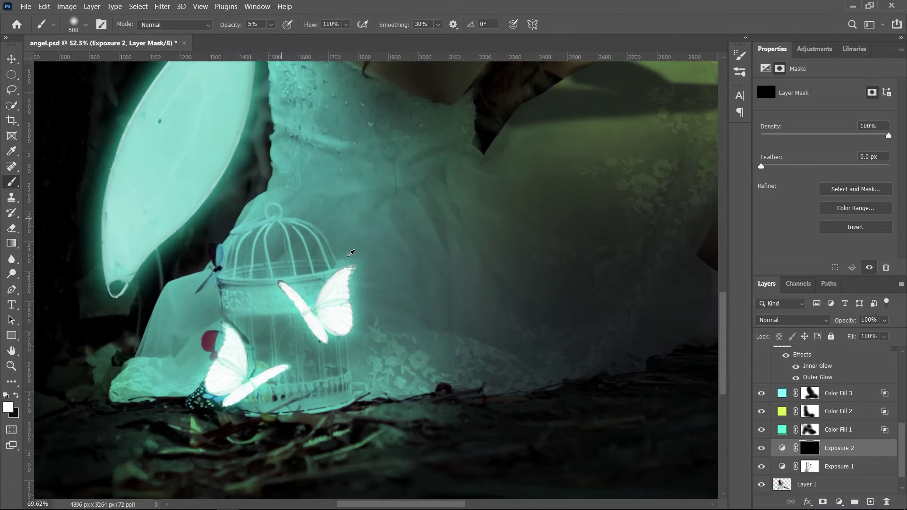
scroll(351, 254, up, 5)
scroll(416, 231, down, 1)
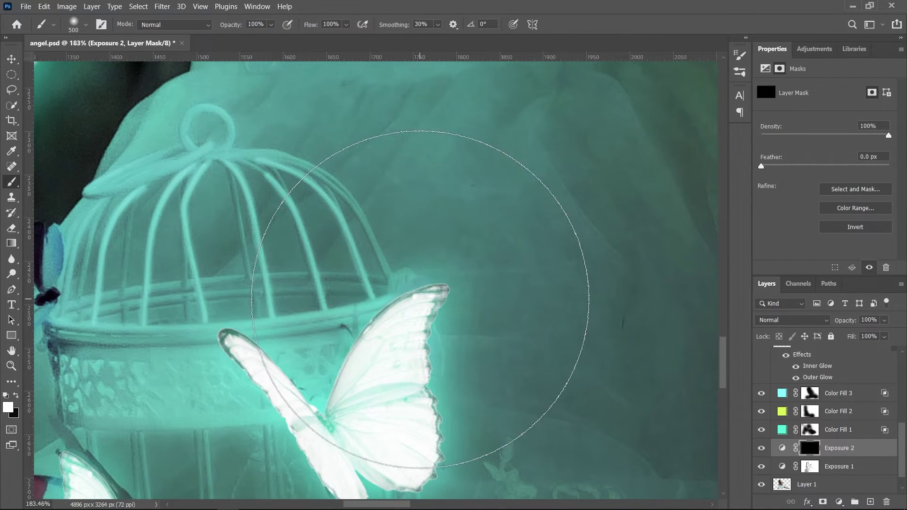
key(bracketleft)
key(bracketleft)
key(bracketleft)
key(bracketleft)
key(bracketleft)
key(bracketleft)
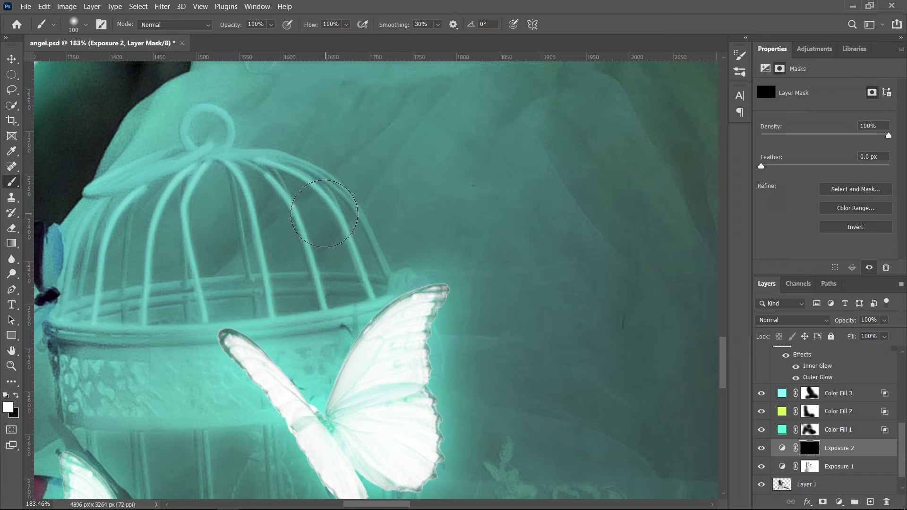
scroll(303, 203, up, 3)
drag(430, 300, 438, 408)
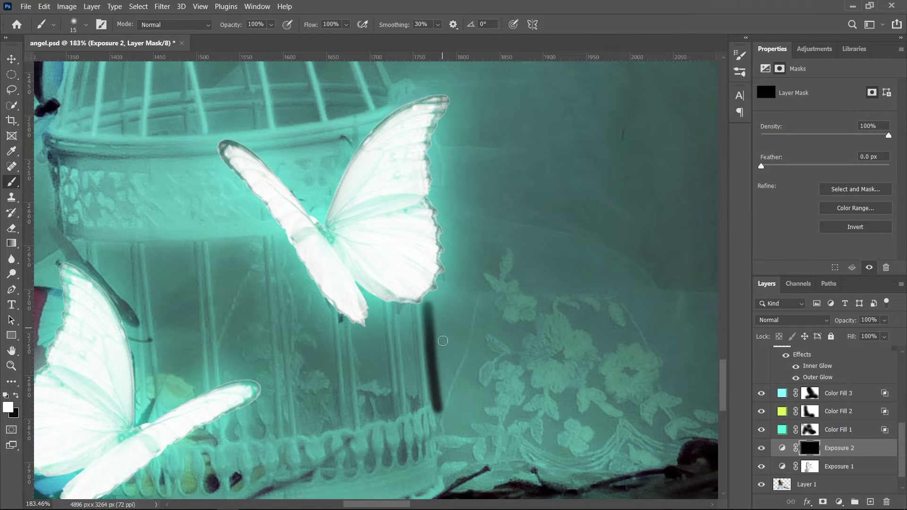
scroll(439, 409, up, 3)
key(bracketleft)
key(bracketleft)
key(bracketleft)
drag(378, 210, 390, 333)
scroll(392, 344, left, 1)
drag(315, 255, 344, 378)
scroll(331, 377, down, 2)
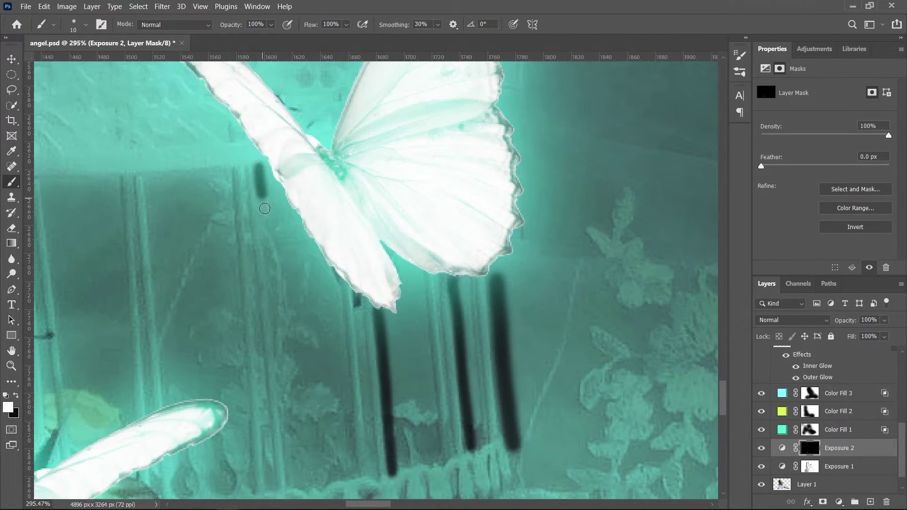
drag(258, 196, 297, 453)
scroll(259, 155, left, 2)
drag(259, 155, 276, 378)
scroll(273, 378, down, 1)
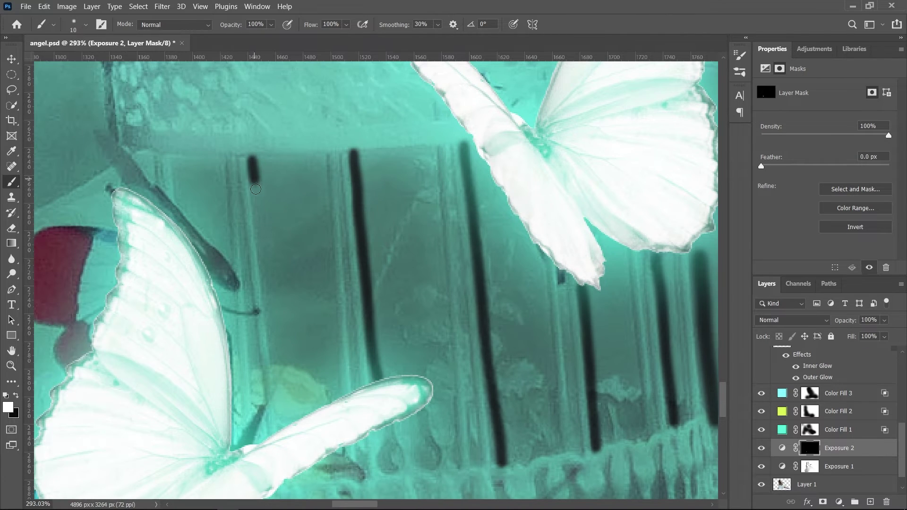
drag(255, 180, 278, 369)
- Paint the cage's curved dome bars into the mask and Gaussian Blur it by 3.5 px
scroll(274, 293, down, 1)
scroll(348, 220, down, 2)
scroll(349, 220, up, 3)
drag(314, 182, 373, 345)
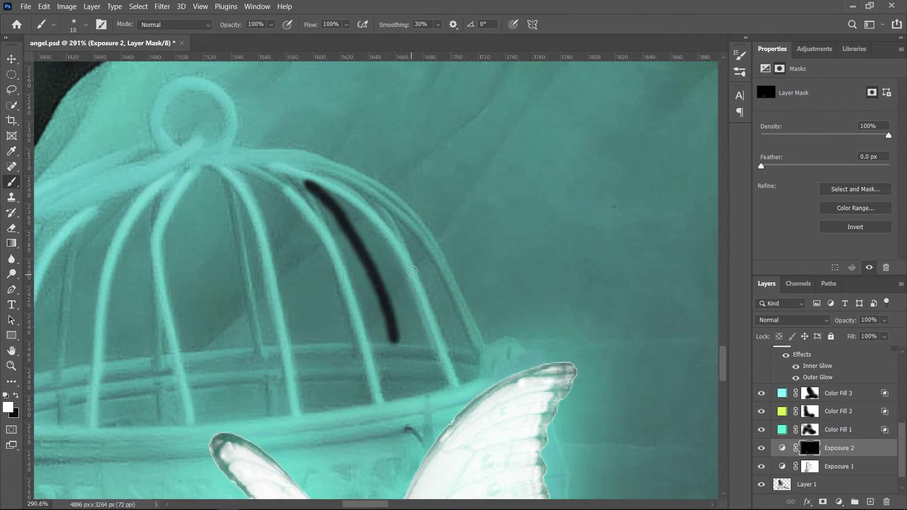
drag(373, 182, 461, 340)
drag(465, 222, 517, 347)
drag(270, 173, 295, 354)
scroll(295, 355, down, 1)
drag(272, 244, 255, 361)
drag(238, 191, 208, 371)
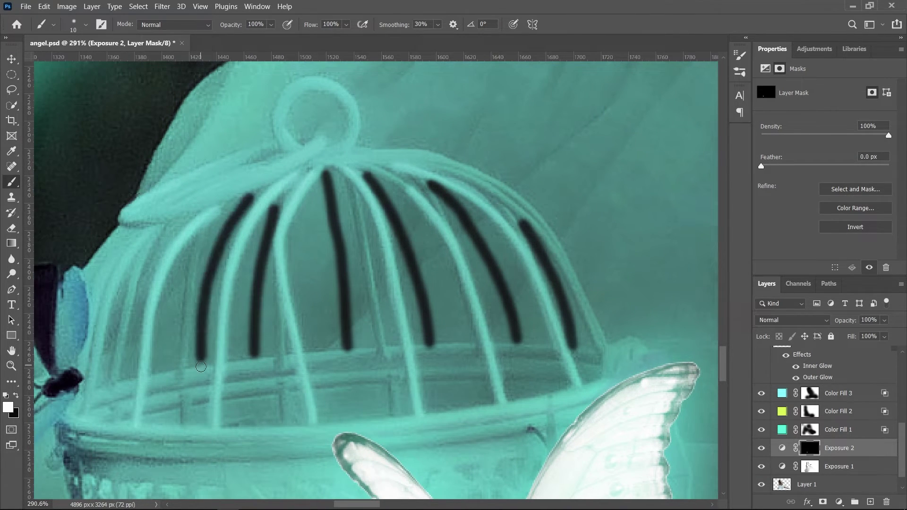
scroll(203, 368, down, 2)
drag(843, 321, 817, 327)
key(ctrl+alt+f)
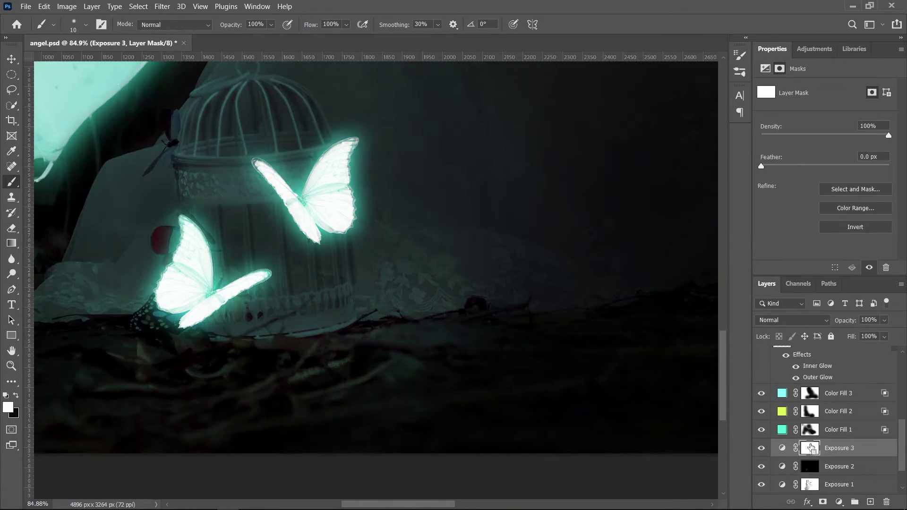
- Invert another exposure mask, paint dark shading on the ground beside the birdcage, and blur it
key(ctrl+i)
key(bracketright)
key(bracketright)
key(bracketright)
drag(340, 340, 389, 399)
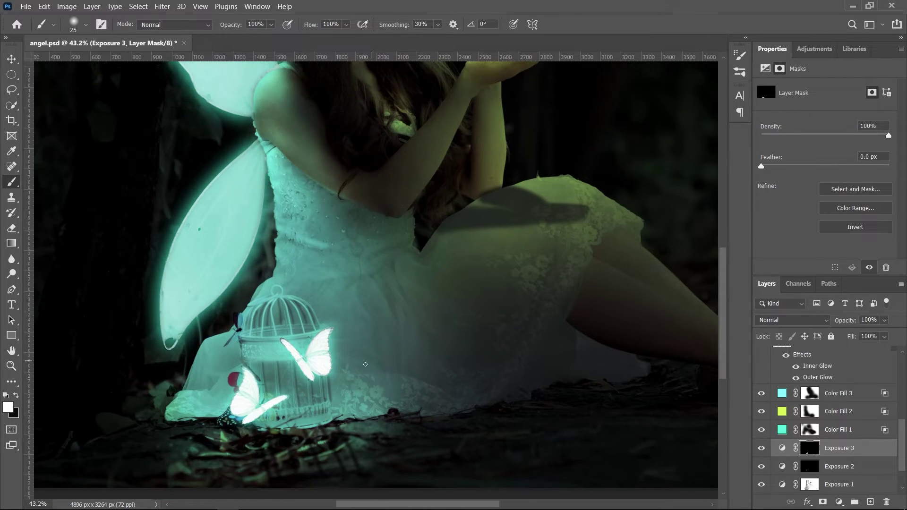
drag(388, 326, 310, 418)
drag(370, 309, 312, 373)
drag(352, 286, 312, 326)
mouse_move(304, 272)
mouse_down()
mouse_move(368, 269)
mouse_move(392, 331)
mouse_up()
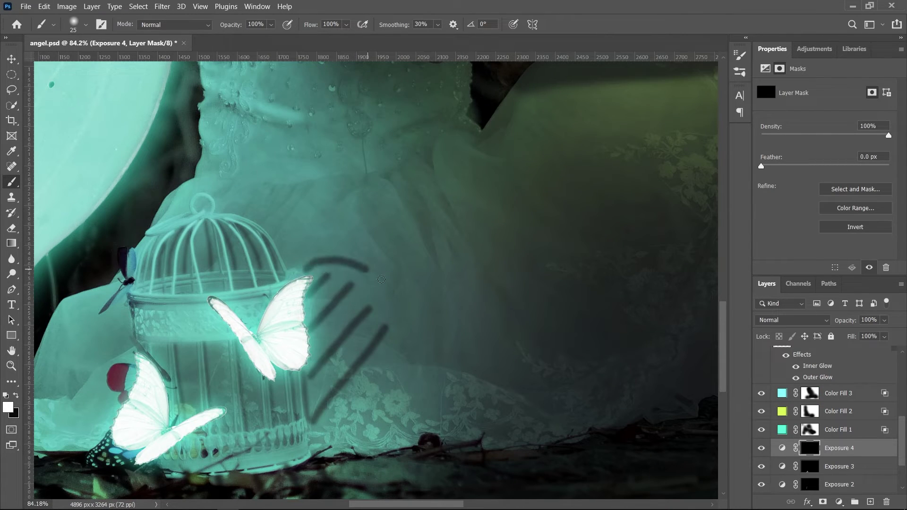
key(ctrl+alt+f)
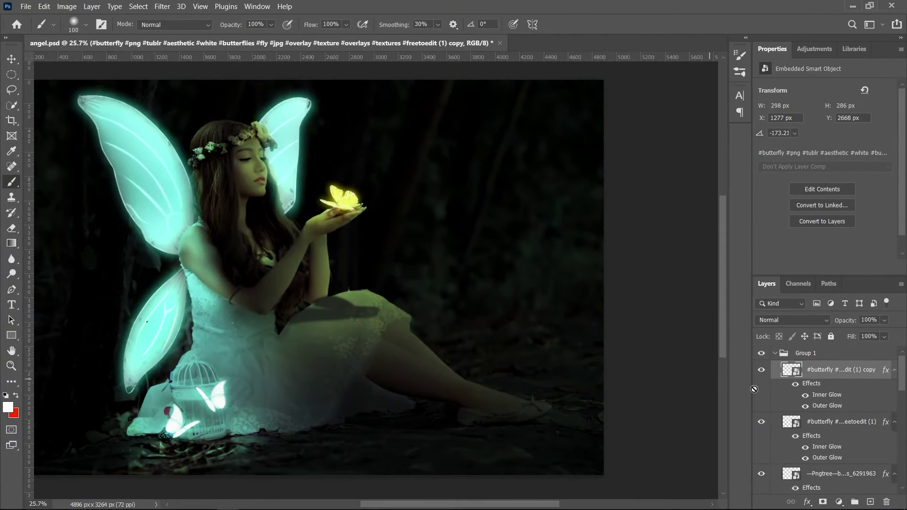
- Duplicate the glowing butterfly layer and move the copy beside the woman's foot
key(ctrl+j)
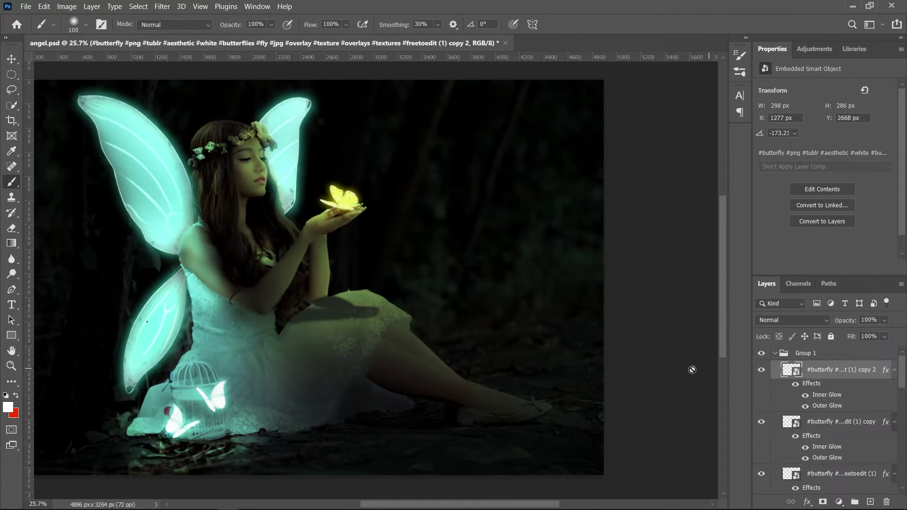
scroll(611, 371, up, 1)
scroll(605, 378, up, 2)
scroll(605, 378, down, 1)
scroll(604, 380, down, 2)
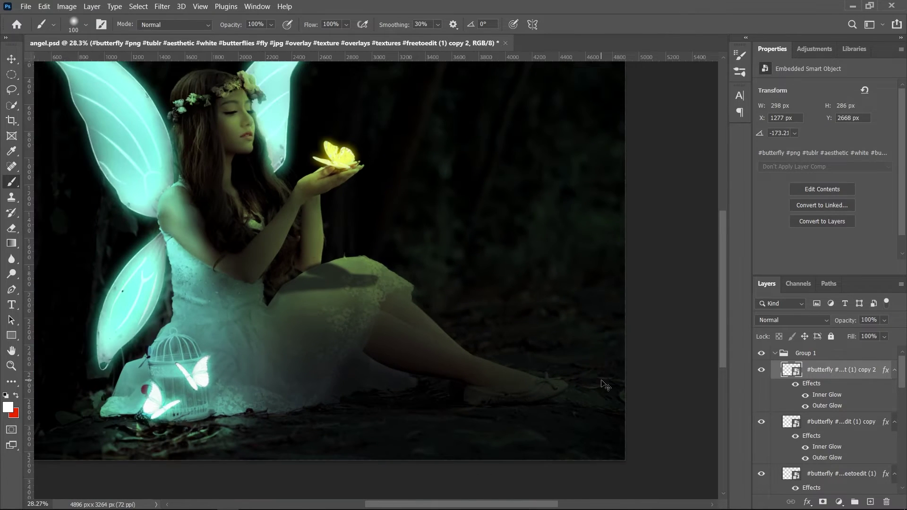
key(ctrl+t)
drag(163, 404, 522, 355)
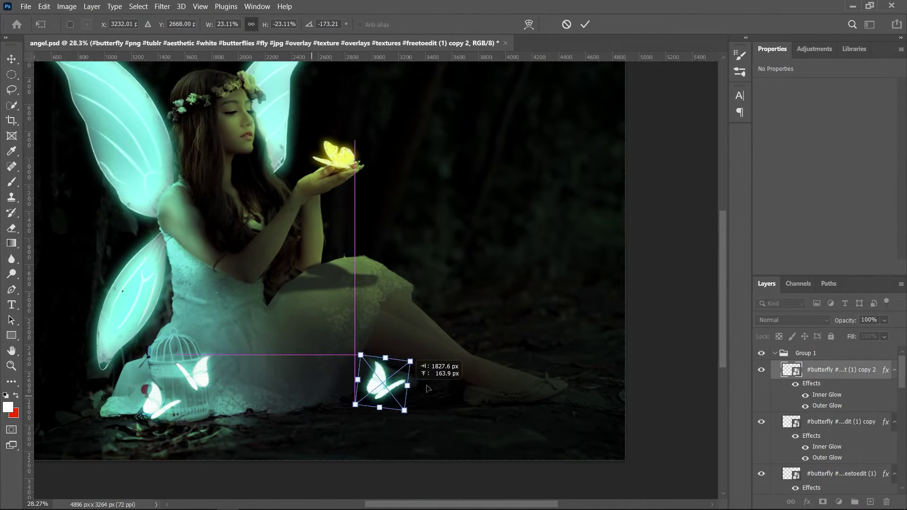
scroll(550, 387, down, 1)
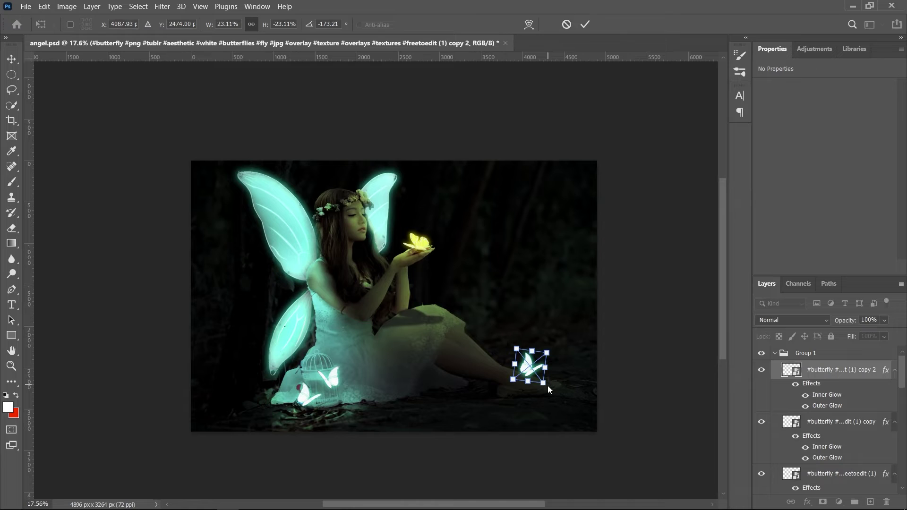
scroll(547, 385, up, 1)
scroll(560, 373, up, 2)
- Flip the butterfly copy vertically, skew and rotate it to -7.04°, and commit
right_click(482, 377)
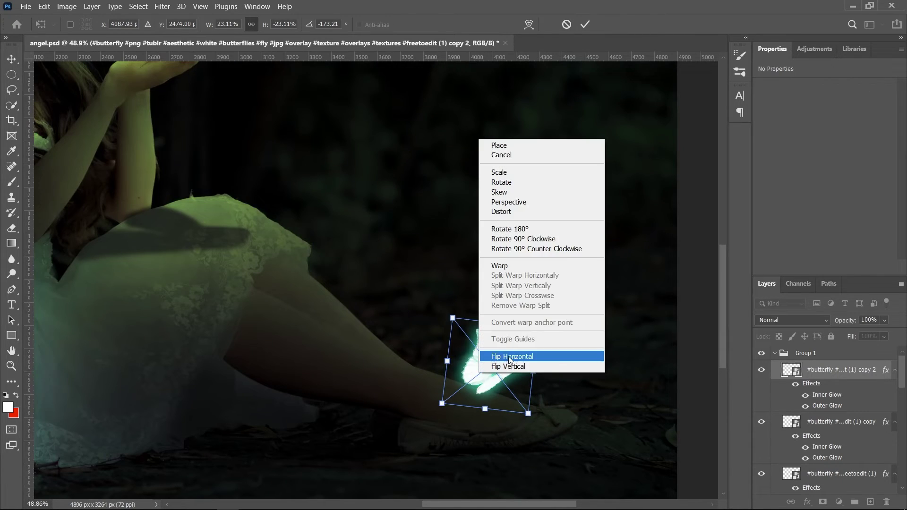
click(524, 365)
drag(500, 379, 614, 397)
scroll(595, 401, right, 2)
scroll(587, 407, up, 2)
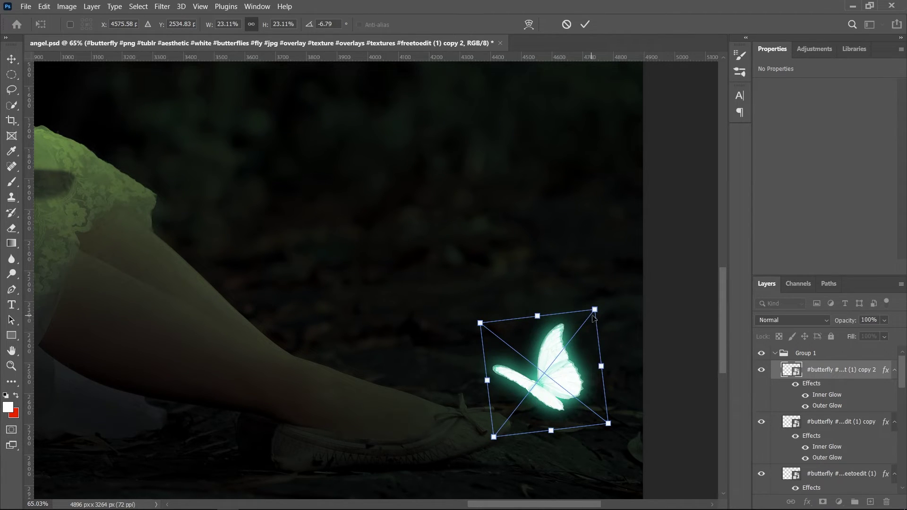
drag(588, 308, 580, 306)
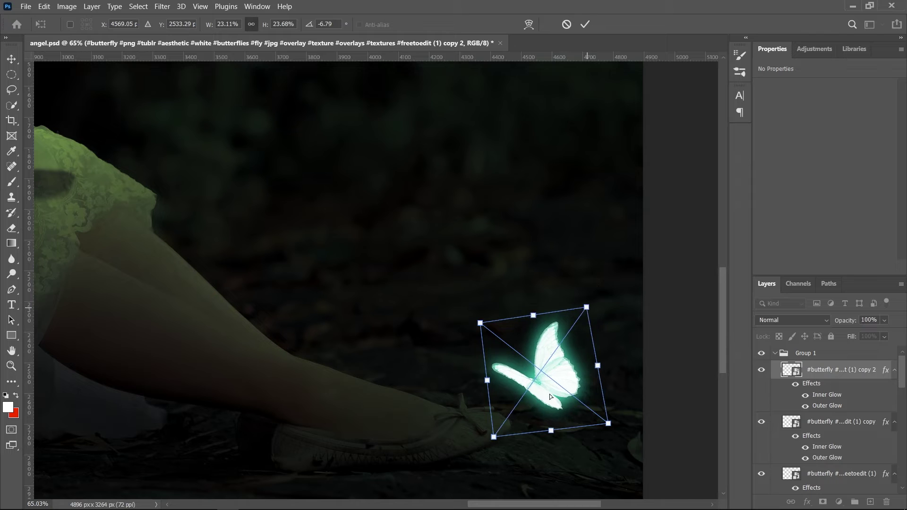
drag(493, 437, 498, 436)
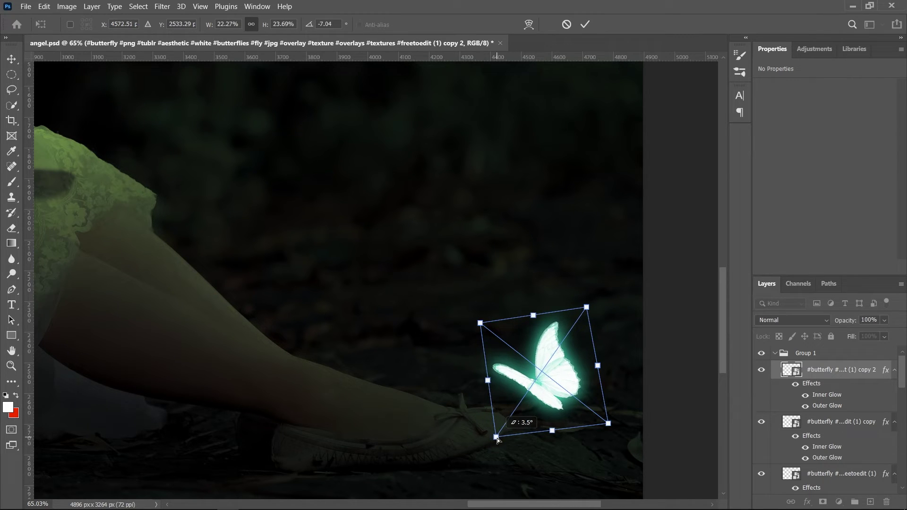
key(b)
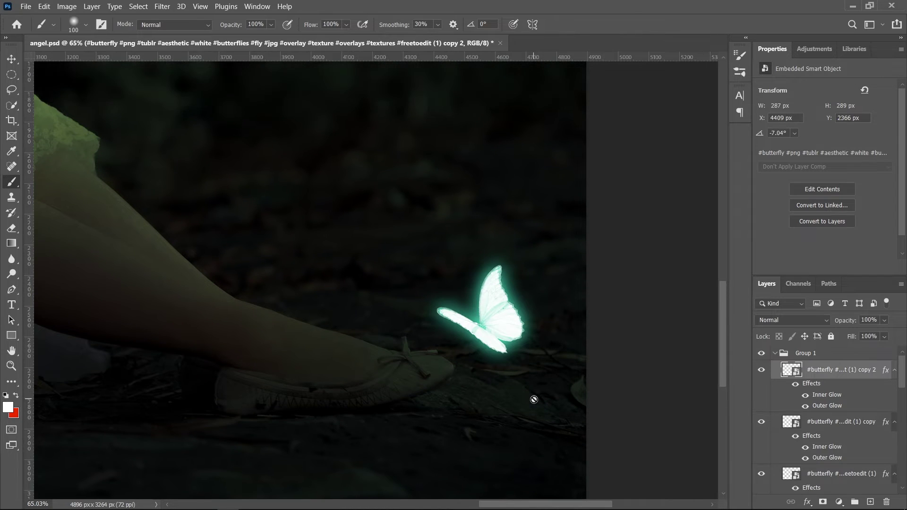
- Target the Exposure 1 layer mask and test a glow dab on the shoe tip, undoing it
scroll(837, 403, down, 1)
scroll(845, 413, down, 2)
scroll(841, 425, down, 2)
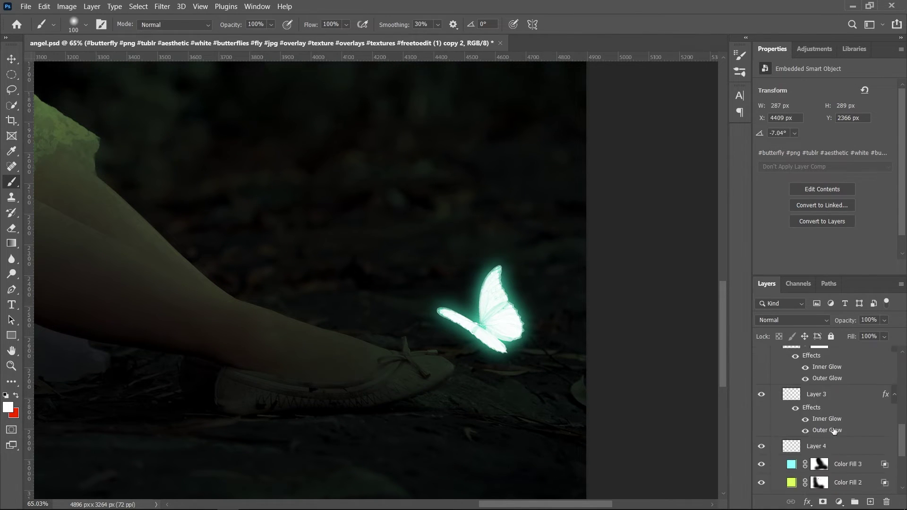
scroll(833, 431, down, 2)
scroll(832, 432, down, 2)
scroll(831, 434, down, 2)
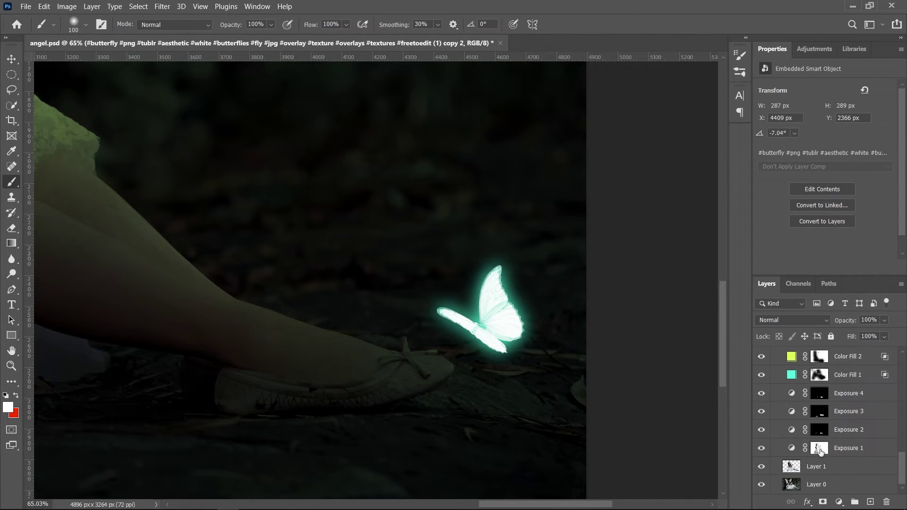
click(820, 450)
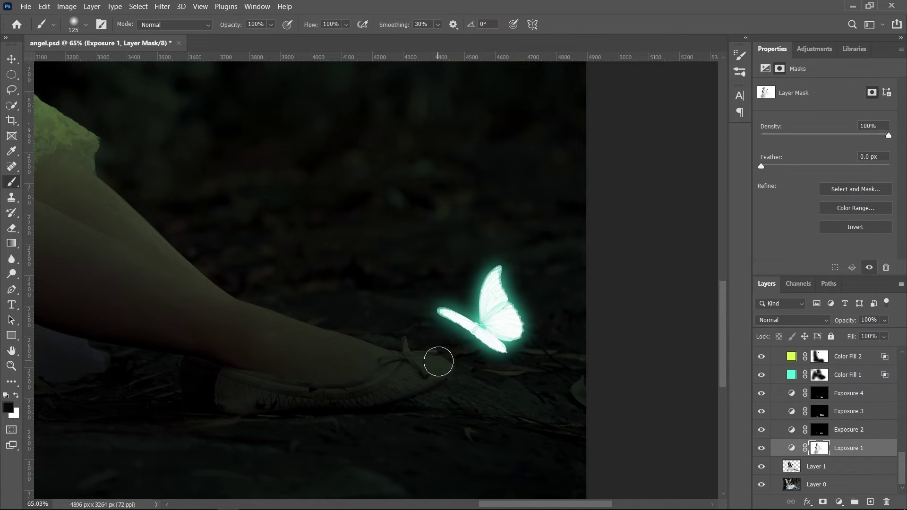
click(438, 361)
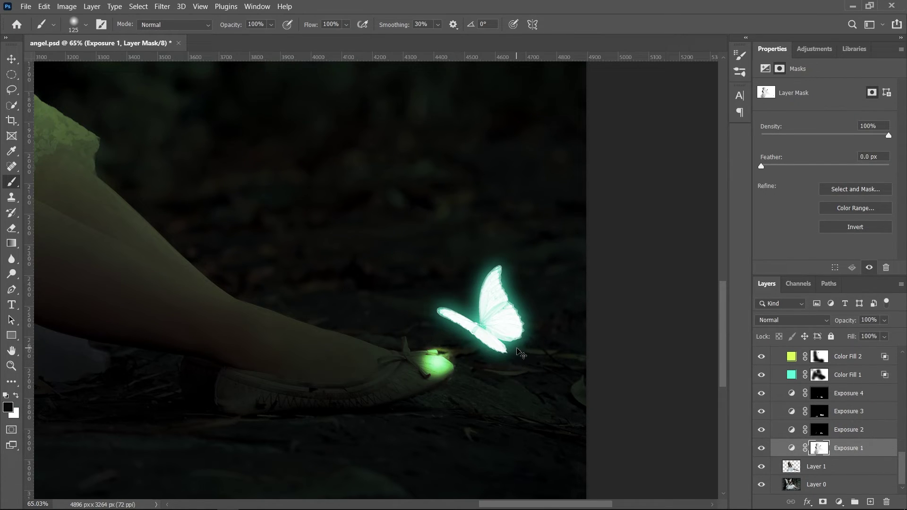
key(ctrl+z)
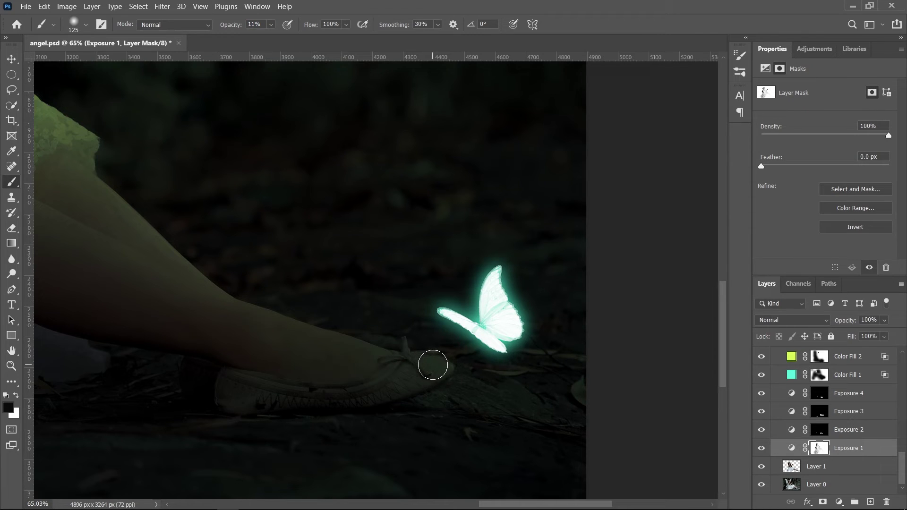
- Paint a faint green glow over the shoe tip, enlarging the brush for a broader spread
drag(433, 365, 436, 365)
key(bracketright)
key(bracketright)
key(bracketright)
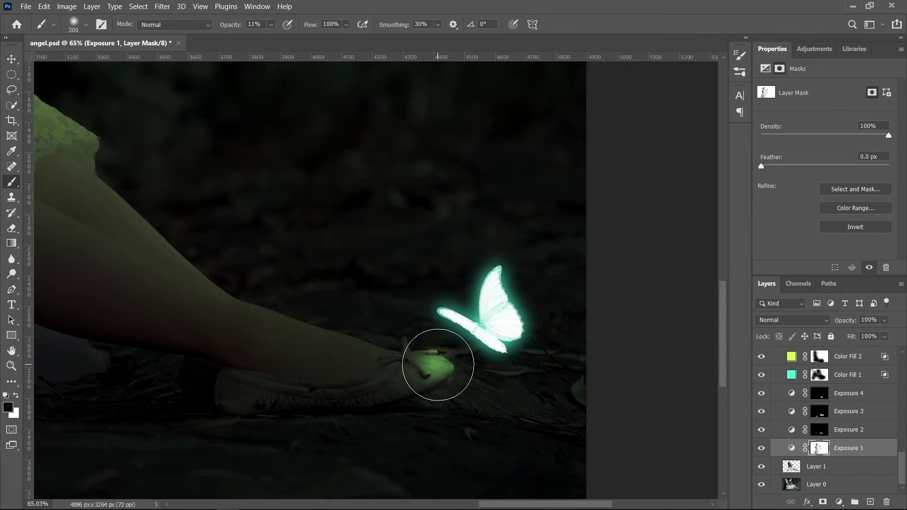
key(bracketright)
click(433, 362)
key(bracketright)
key(bracketright)
key(bracketright)
key(bracketright)
key(bracketright)
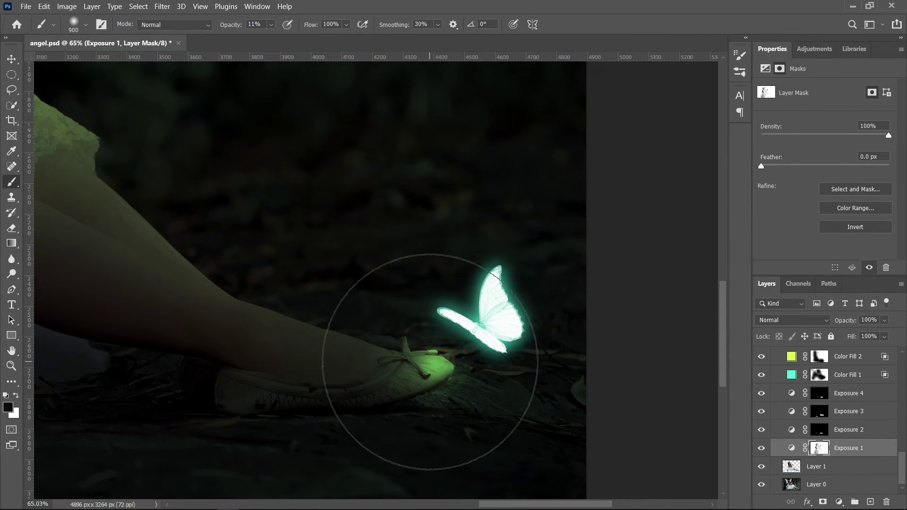
click(428, 361)
key(bracketright)
key(bracketright)
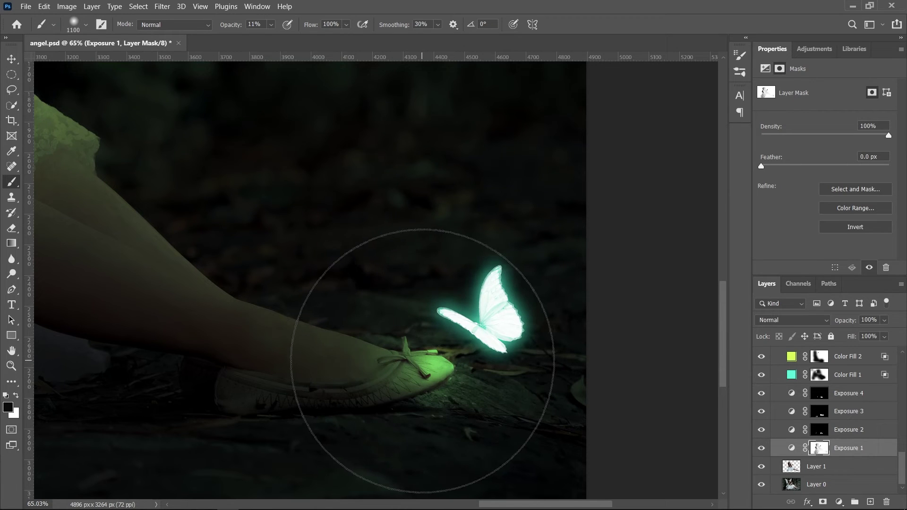
click(422, 362)
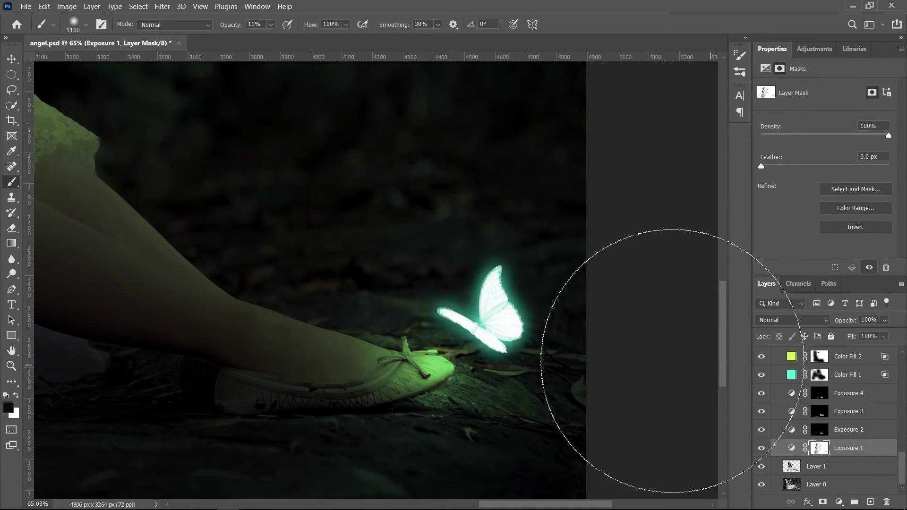
scroll(564, 341, down, 2)
scroll(563, 341, down, 3)
scroll(563, 338, down, 1)
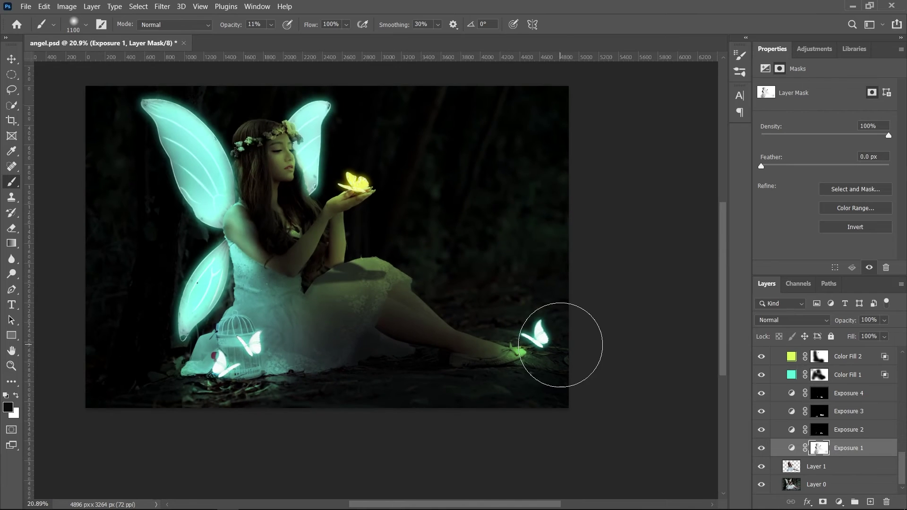
scroll(560, 335, up, 1)
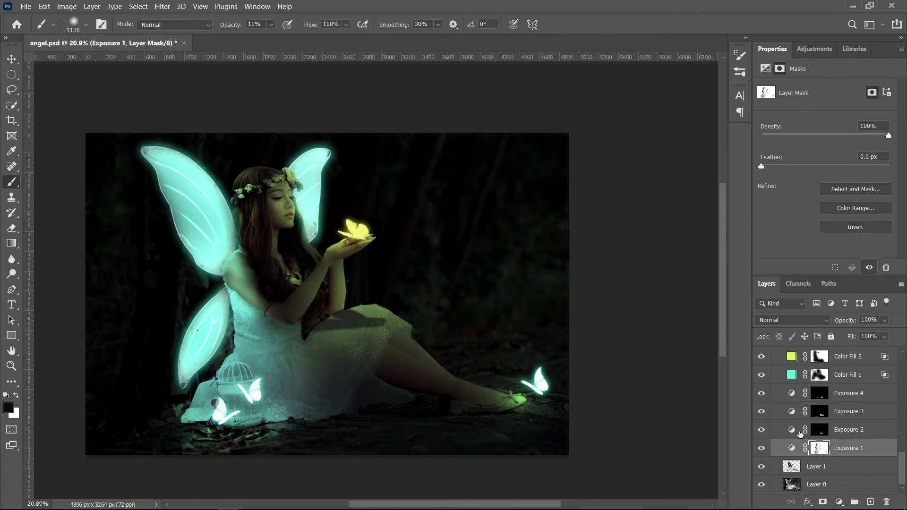
scroll(614, 406, left, 1)
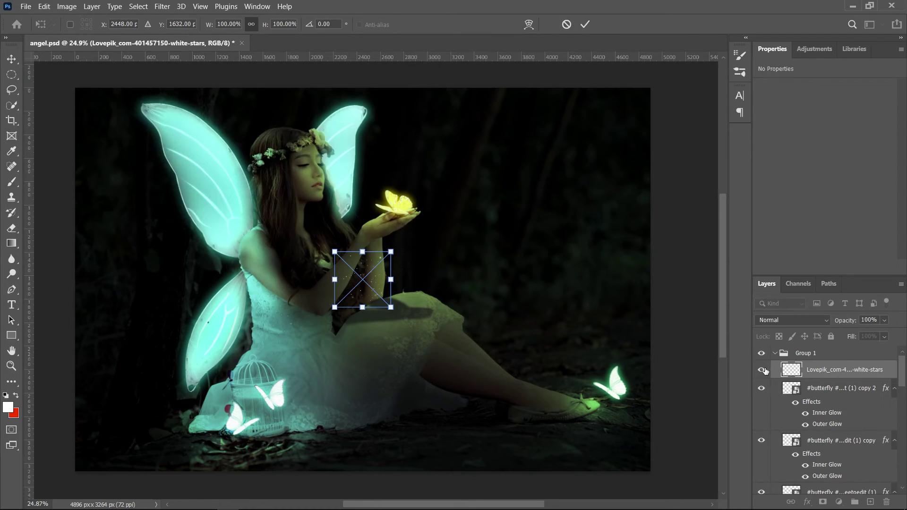
- Show the white-stars layer and scale it up, centred over the image
key(Return)
click(761, 370)
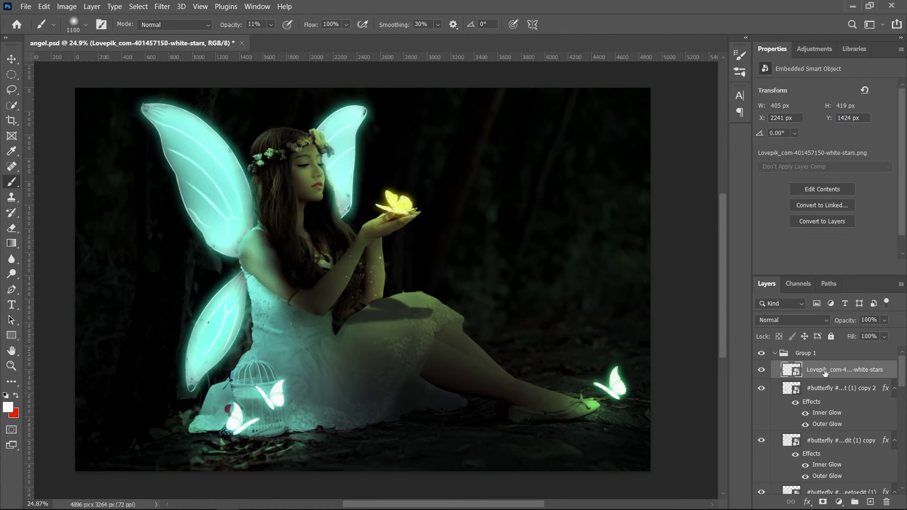
key(ctrl+t)
drag(391, 307, 537, 455)
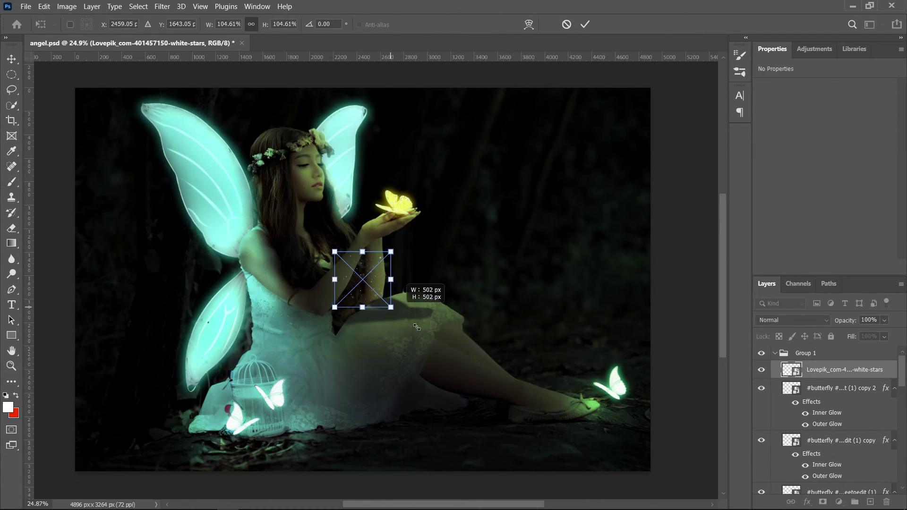
drag(402, 377, 184, 204)
drag(324, 288, 574, 487)
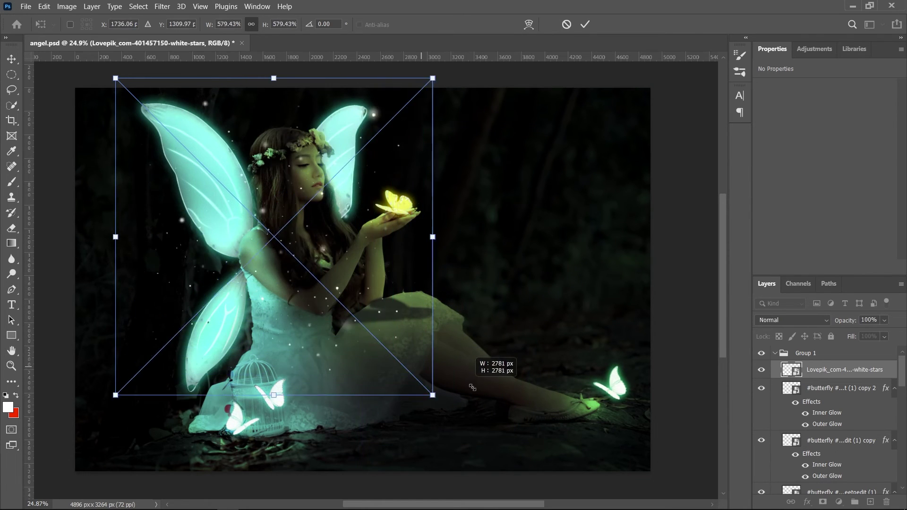
- Stretch the stars past the left and right canvas edges and commit the transform
scroll(565, 364, down, 2)
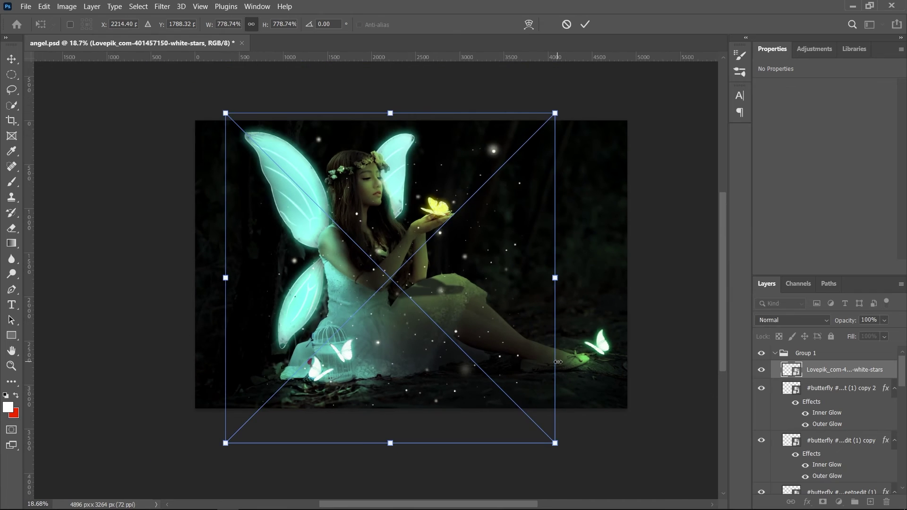
drag(556, 277, 635, 278)
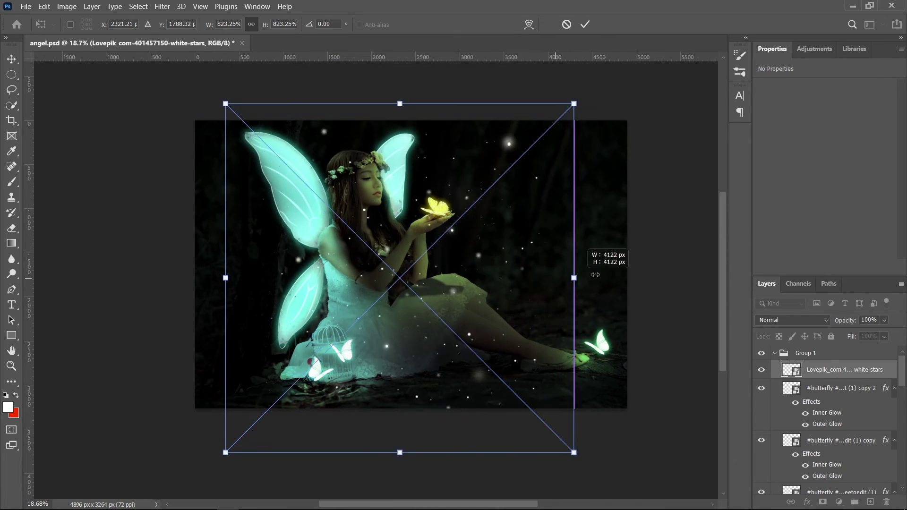
drag(225, 278, 167, 279)
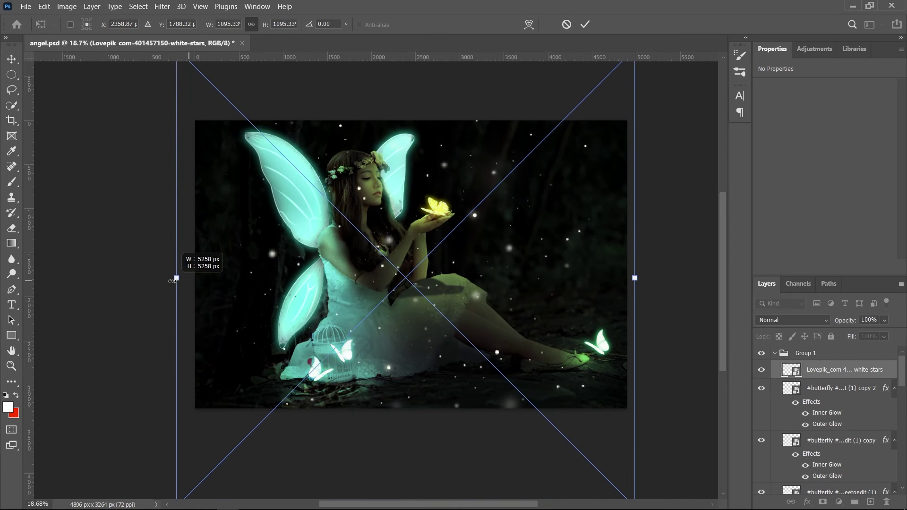
key(Return)
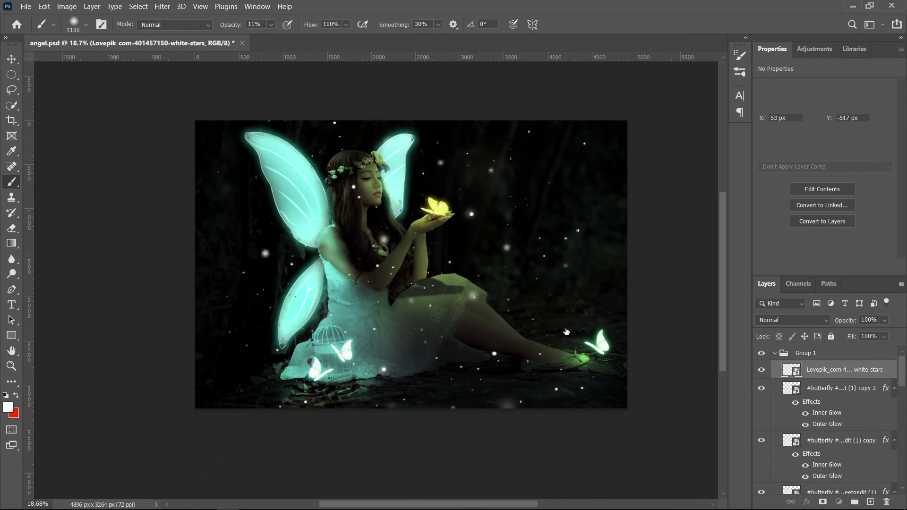
key(b)
scroll(554, 322, up, 3)
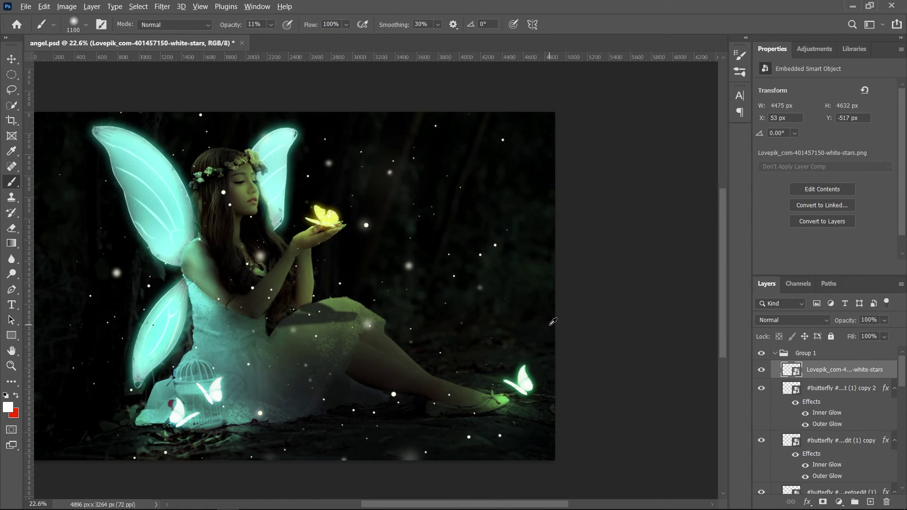
scroll(553, 322, down, 1)
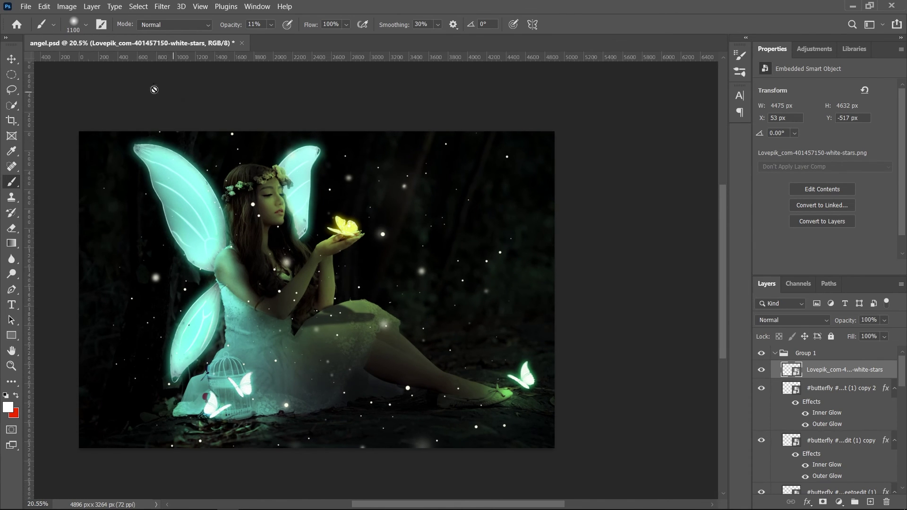